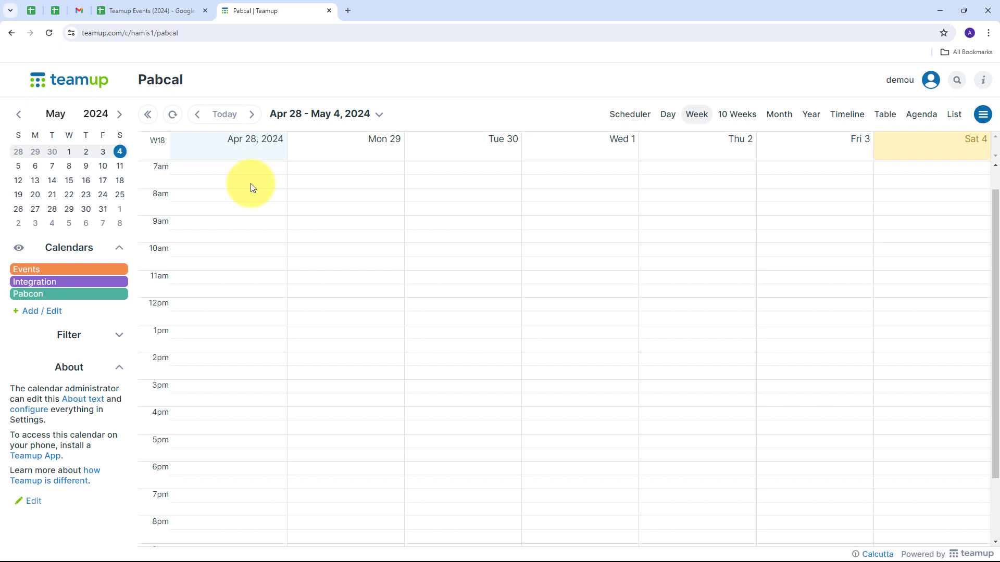
Examine the event columns in the Teamup Events (2024) spreadsheet alongside the current week in the Pabcal Teamup calendar.
click(155, 10)
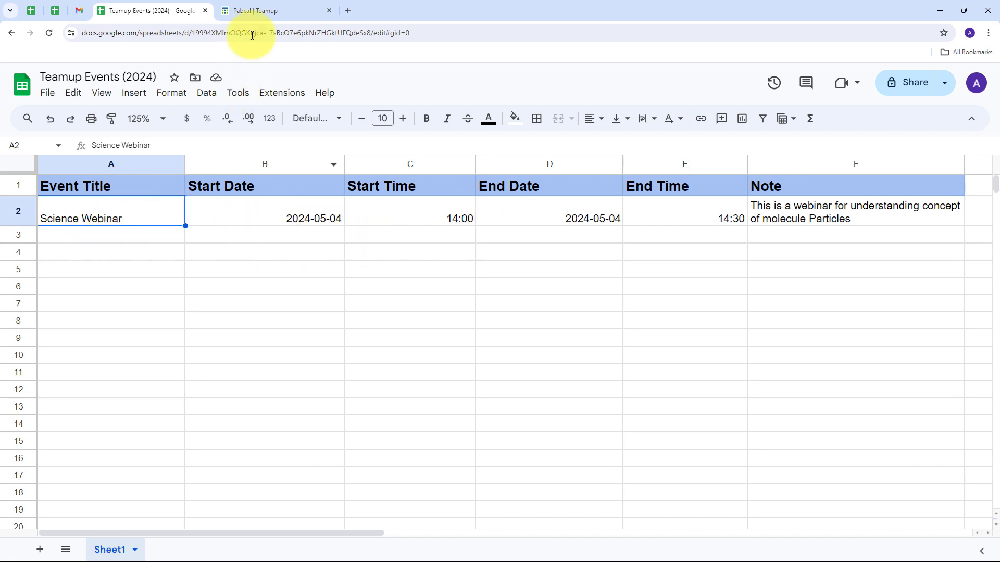
click(264, 16)
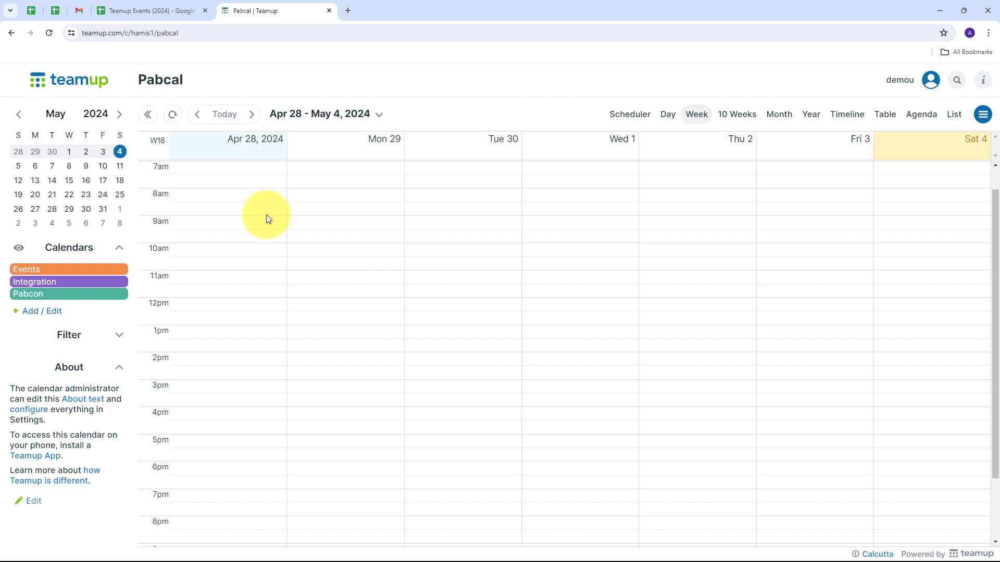
click(142, 7)
click(245, 9)
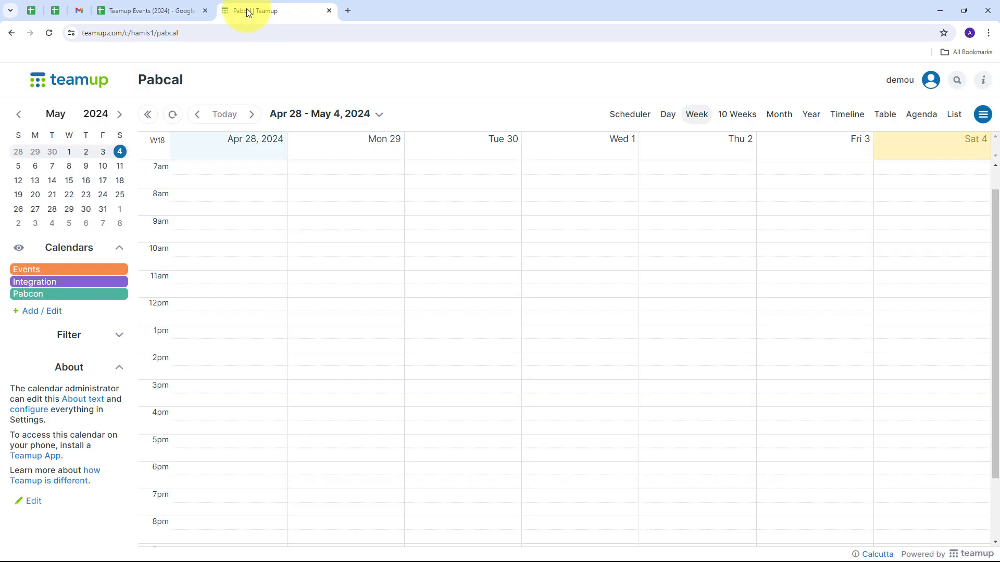
click(161, 12)
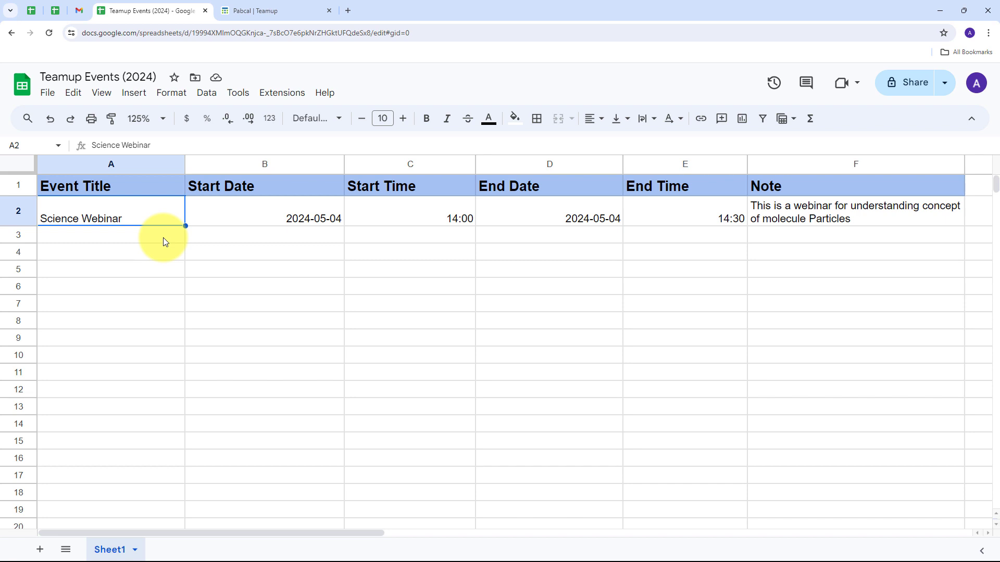
click(255, 11)
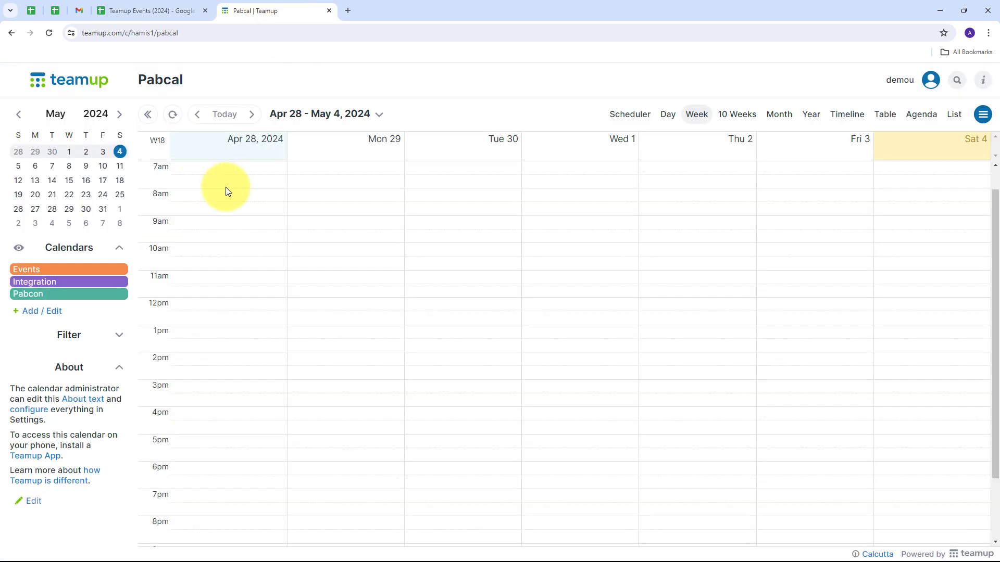
click(192, 10)
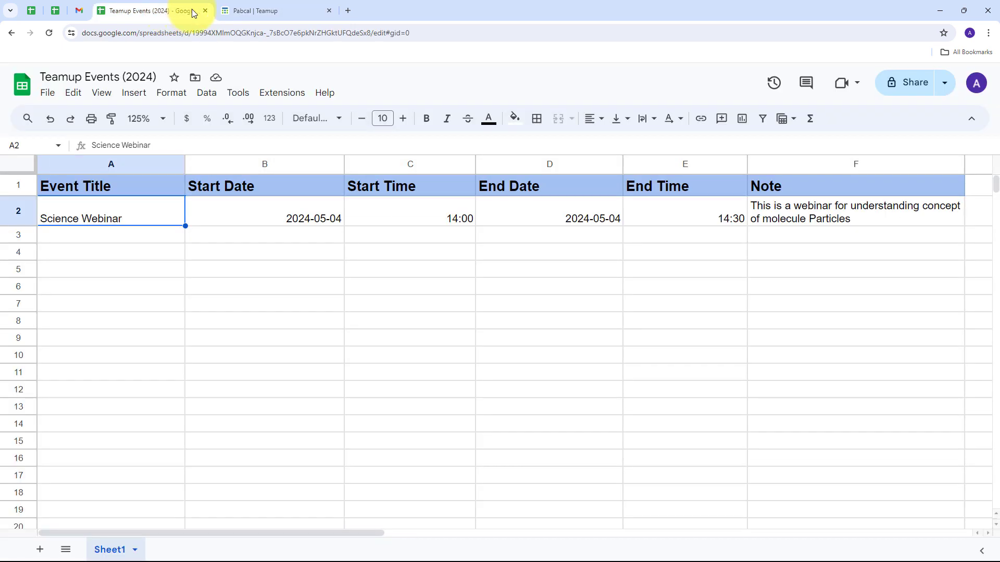
click(226, 11)
click(176, 11)
Open pabbly.com/connect in a new browser tab and access Pabbly Connect from the list of Pabbly apps.
click(348, 12)
text(pabbly.com)
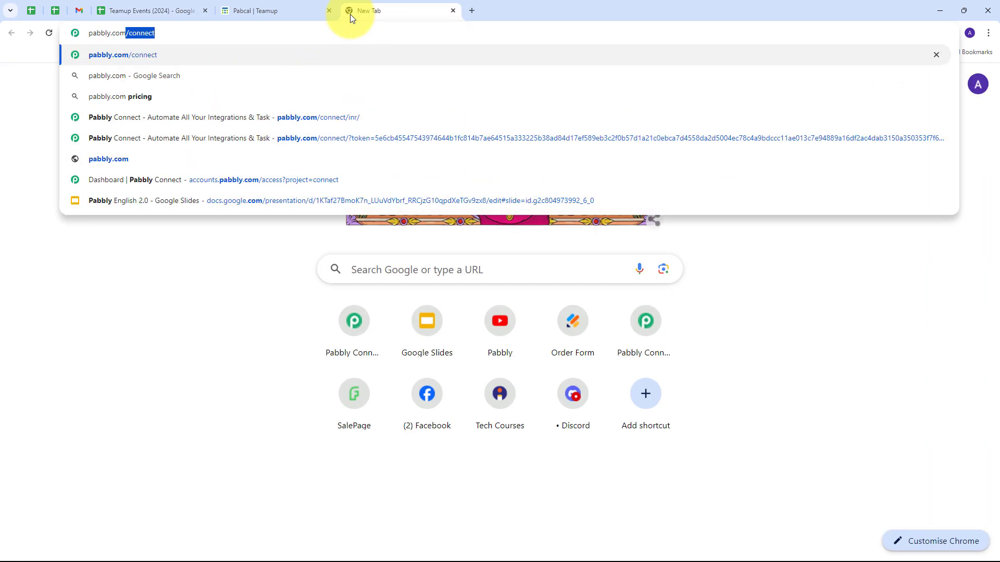
key(Return)
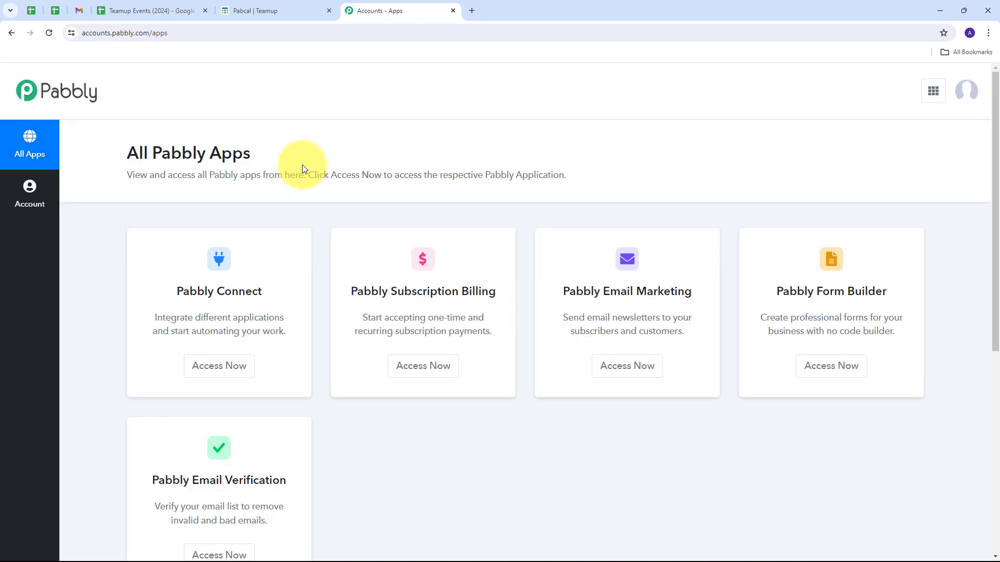
scroll(301, 164, down, 1)
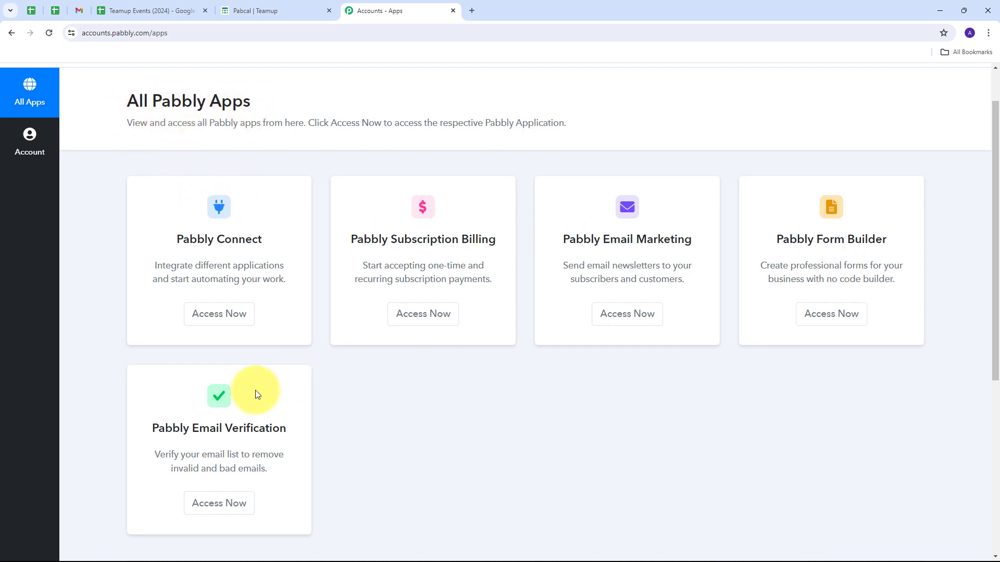
drag(168, 240, 289, 243)
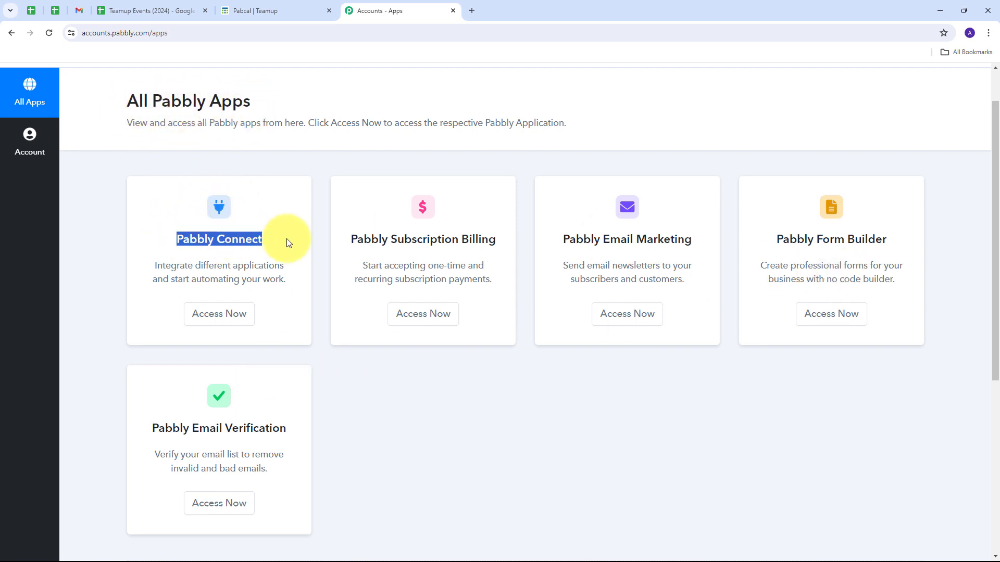
click(219, 314)
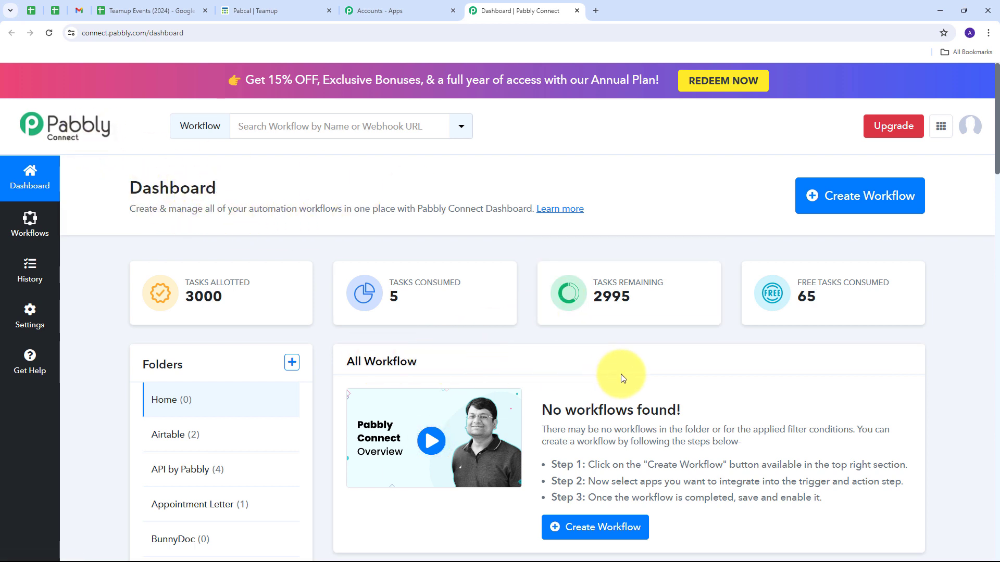
Create a workflow named "Create Teamup Events from Google Sheets" in the Google Sheets folder.
scroll(625, 372, down, 1)
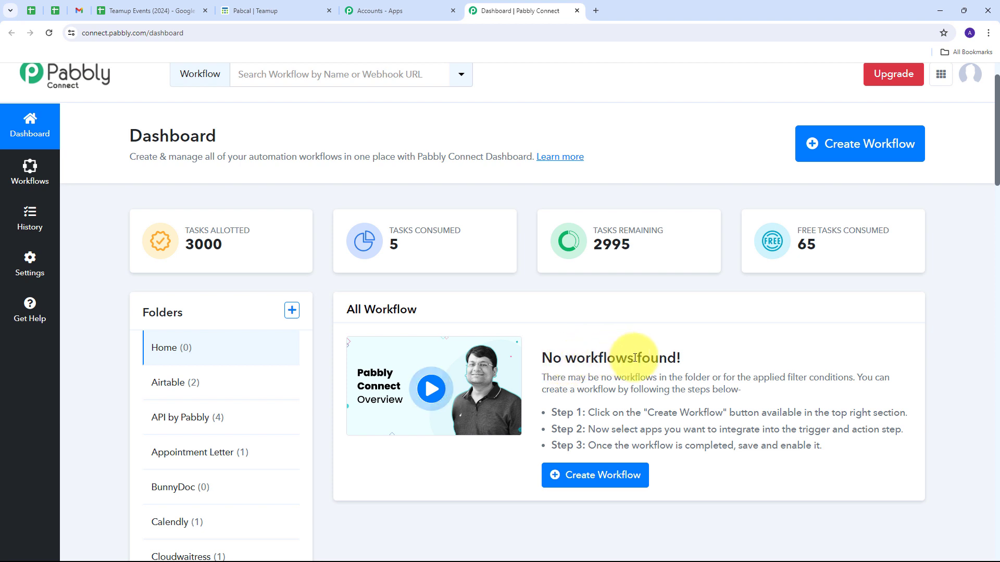
scroll(634, 358, up, 1)
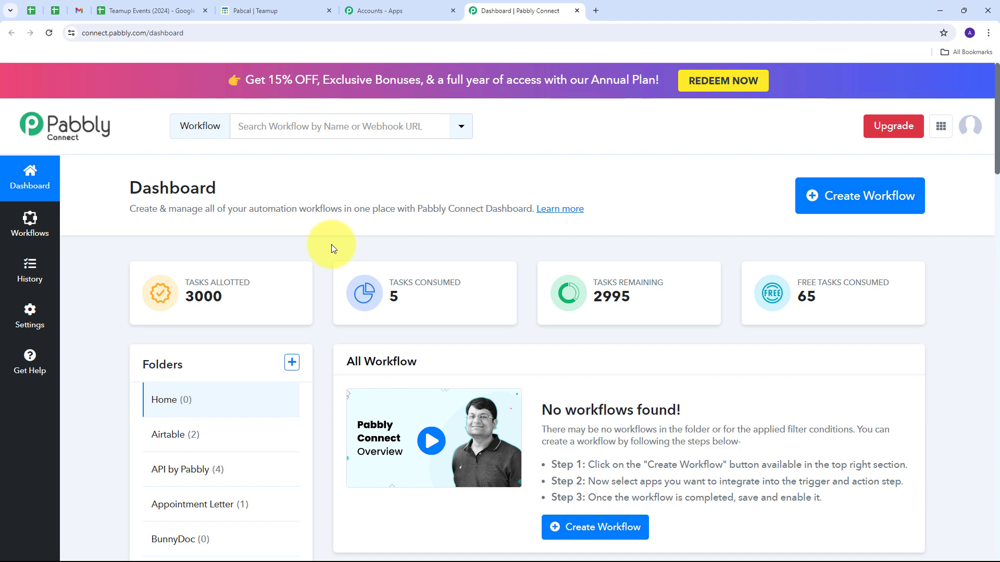
click(850, 205)
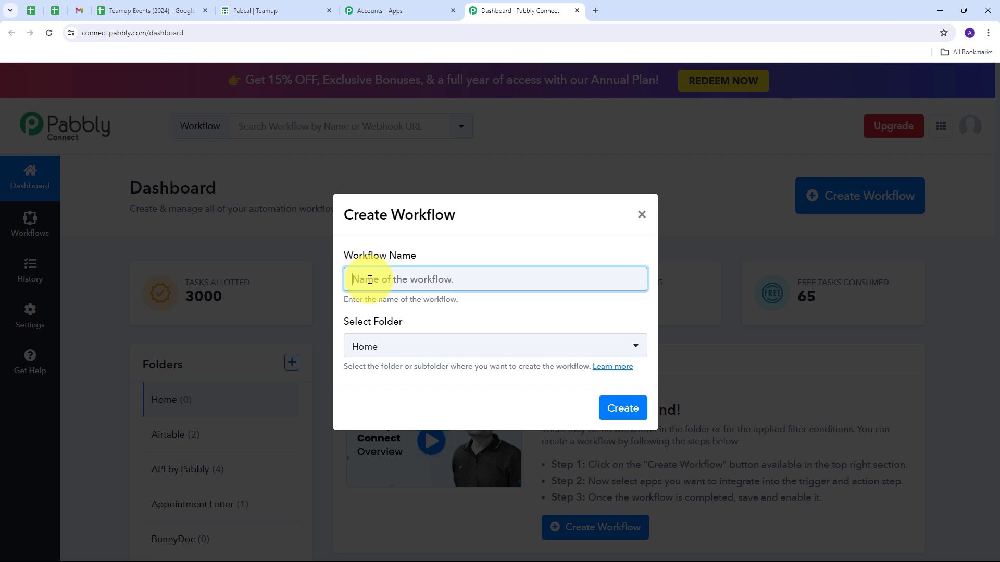
text(Create Teamup Events from Google Sheets)
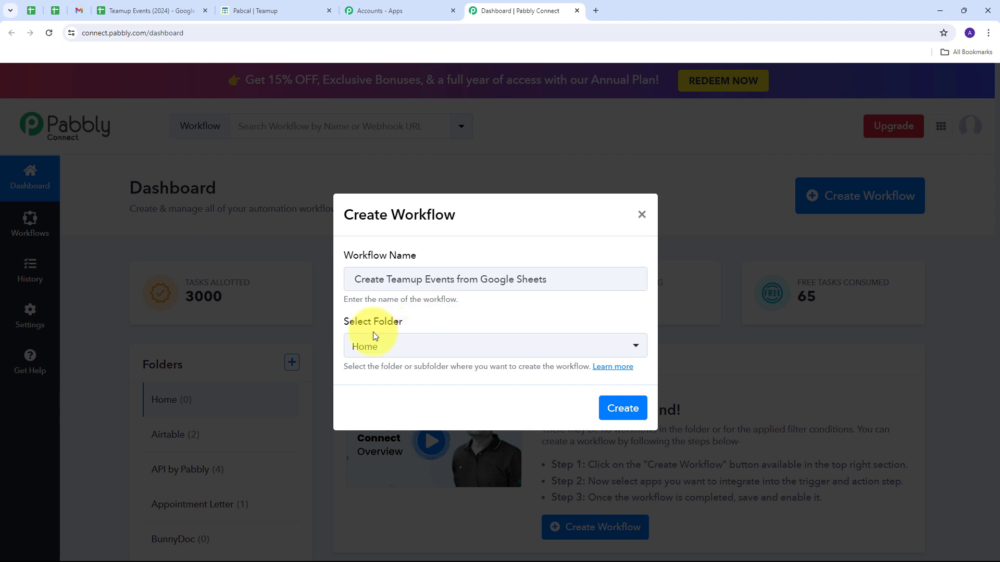
click(615, 348)
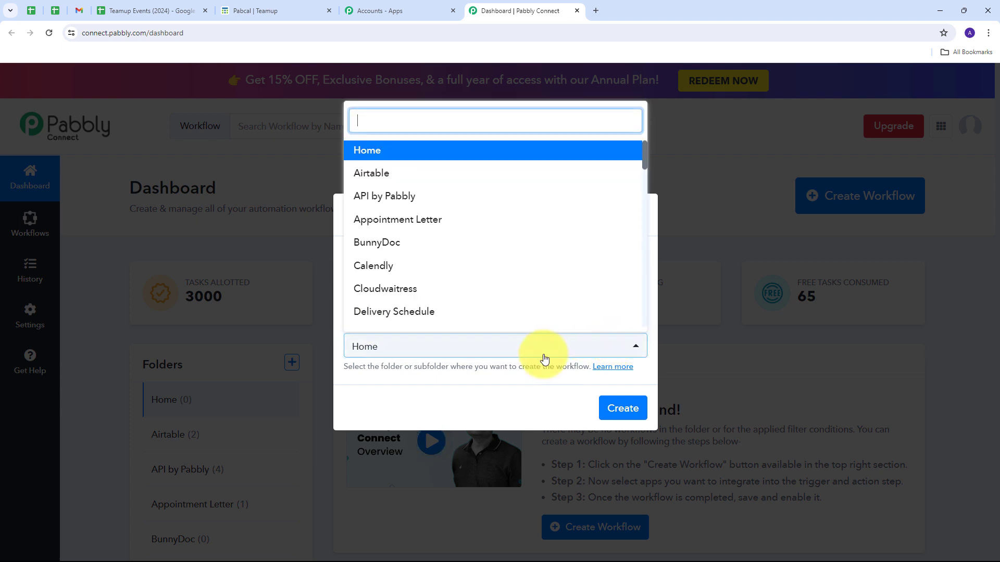
scroll(443, 214, down, 5)
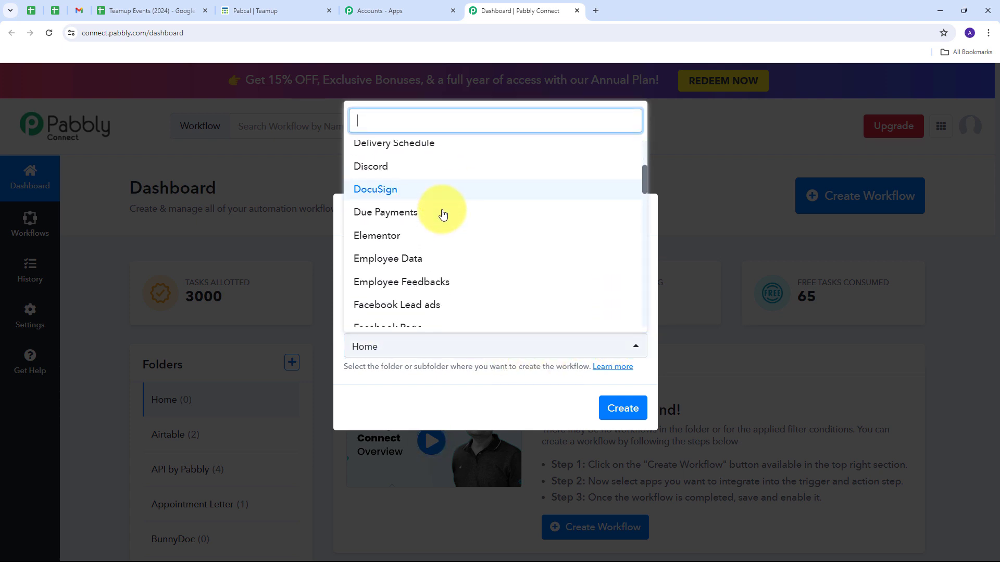
scroll(443, 214, down, 3)
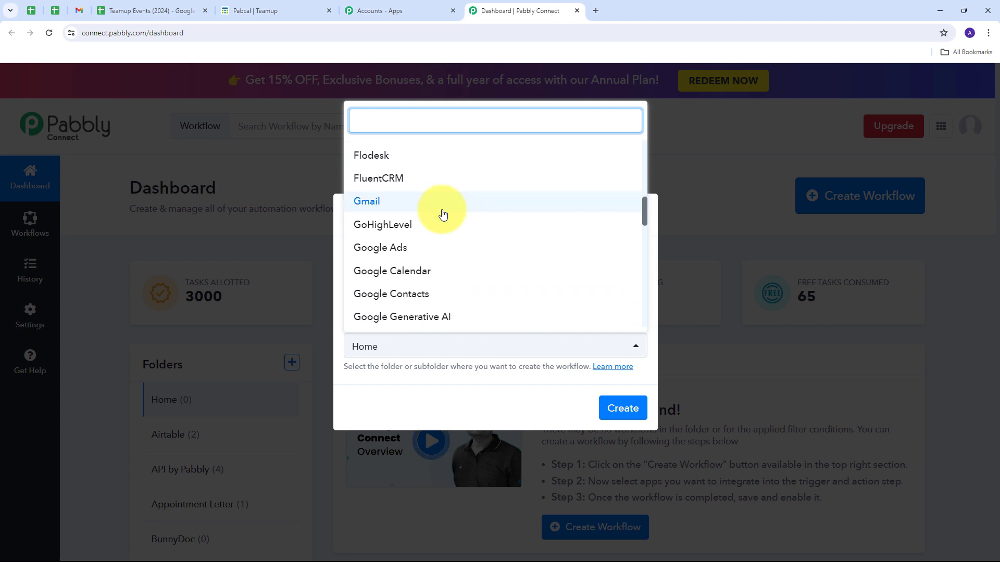
scroll(443, 214, down, 4)
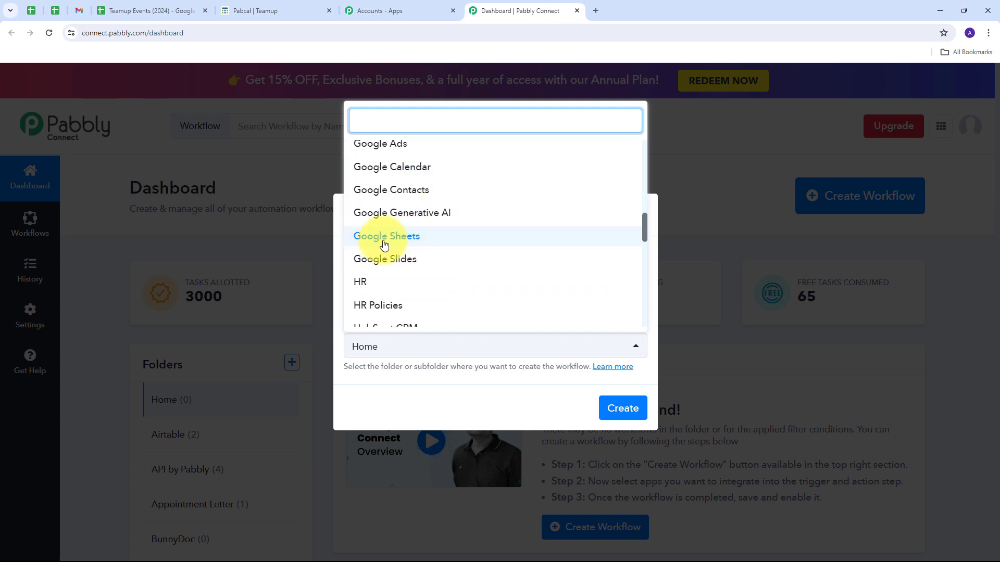
click(384, 239)
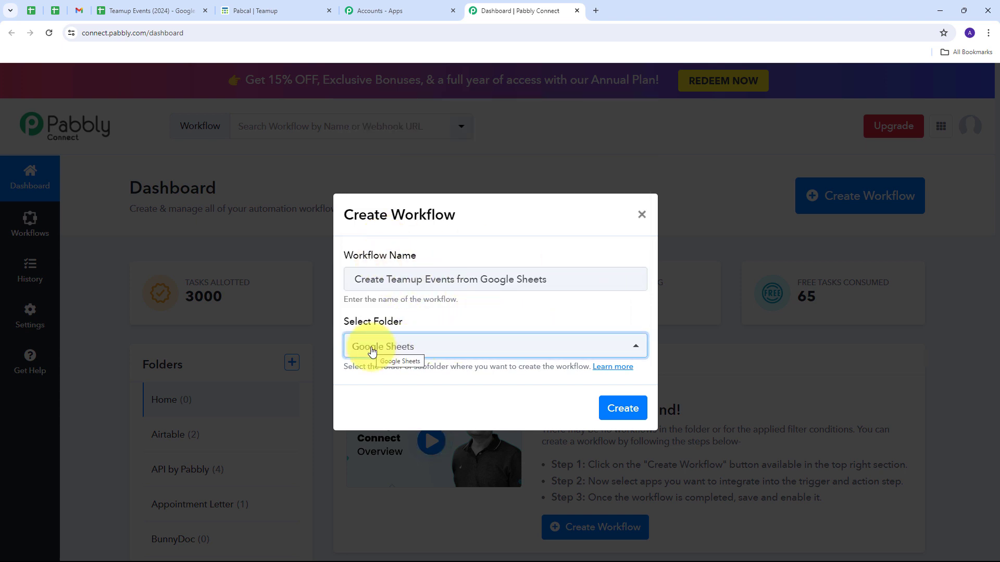
click(621, 408)
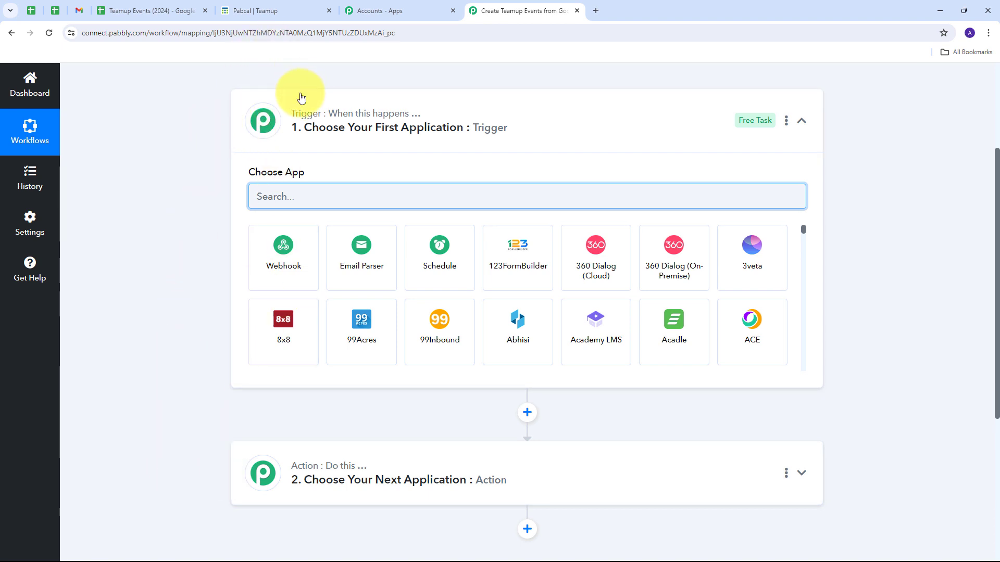
Set the workflow trigger to Google Sheets with the event New or Updated Spreadsheet Row.
mouse_move(330, 112)
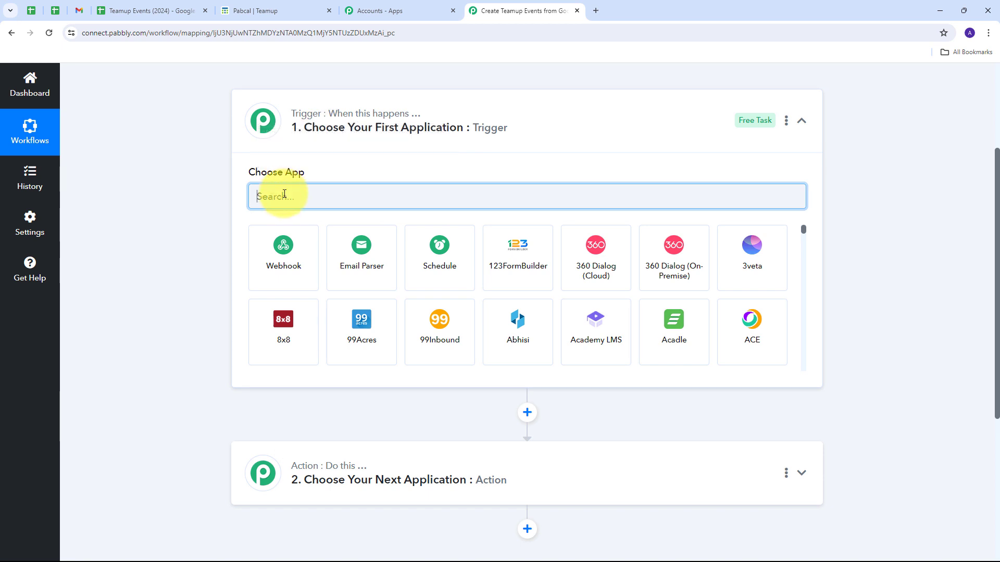
text(Google sheets)
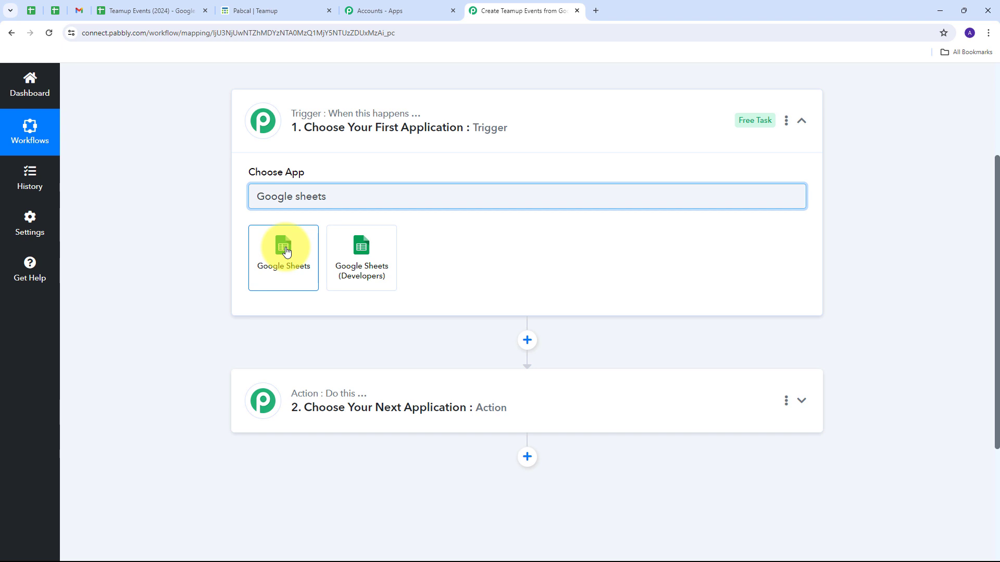
click(284, 252)
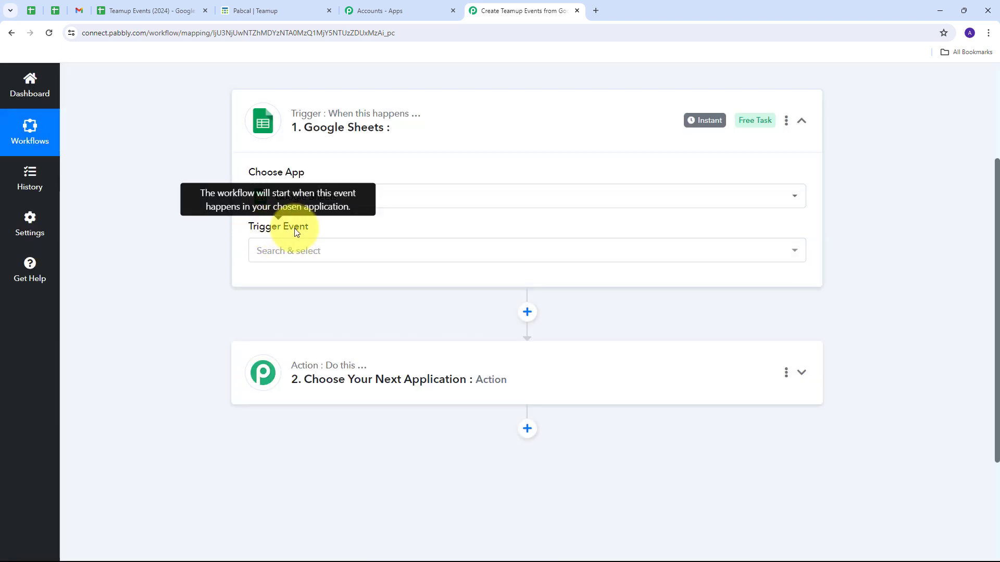
click(413, 256)
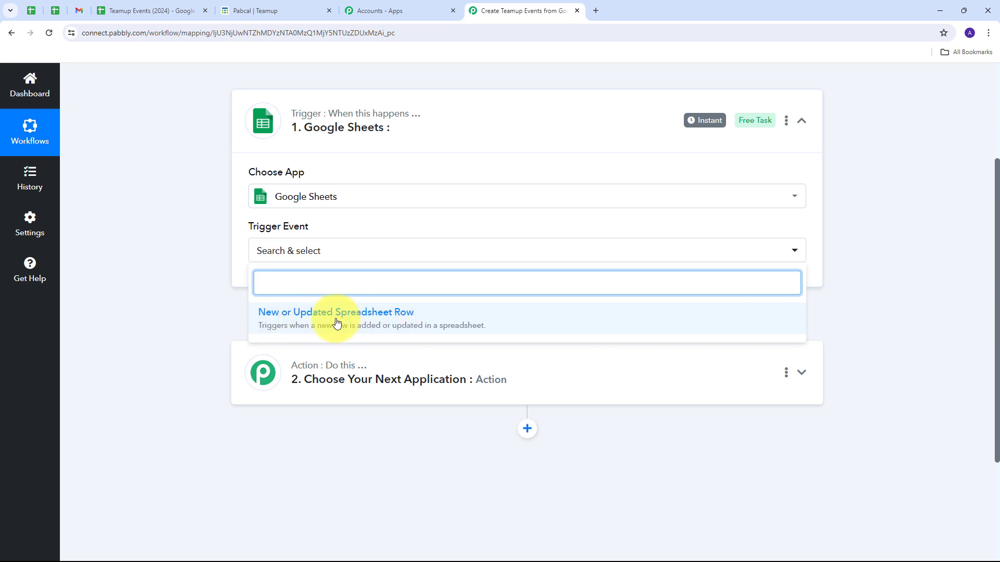
click(336, 324)
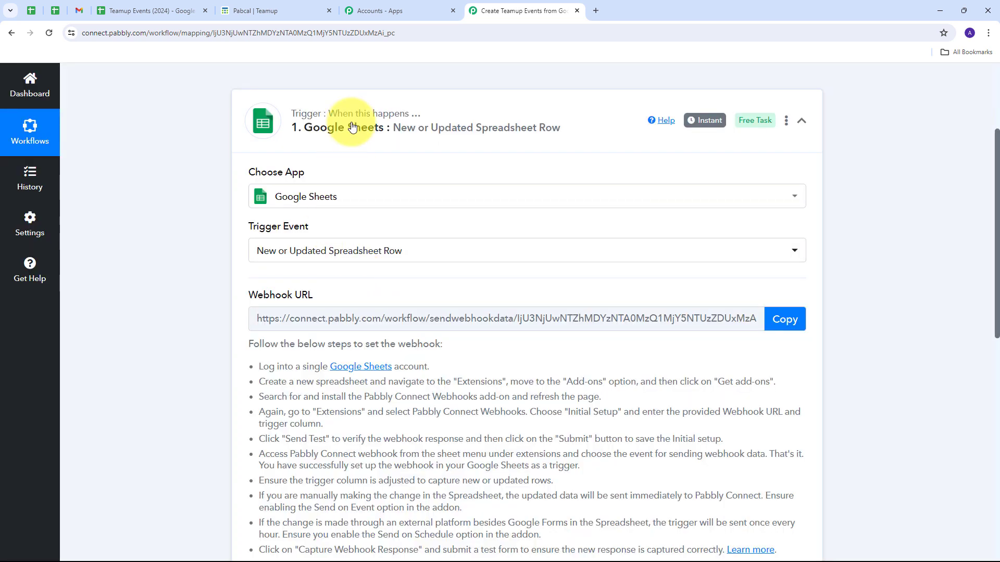
Review the webhook URL section and the setup instructions for the Google Sheets trigger.
scroll(161, 152, down, 2)
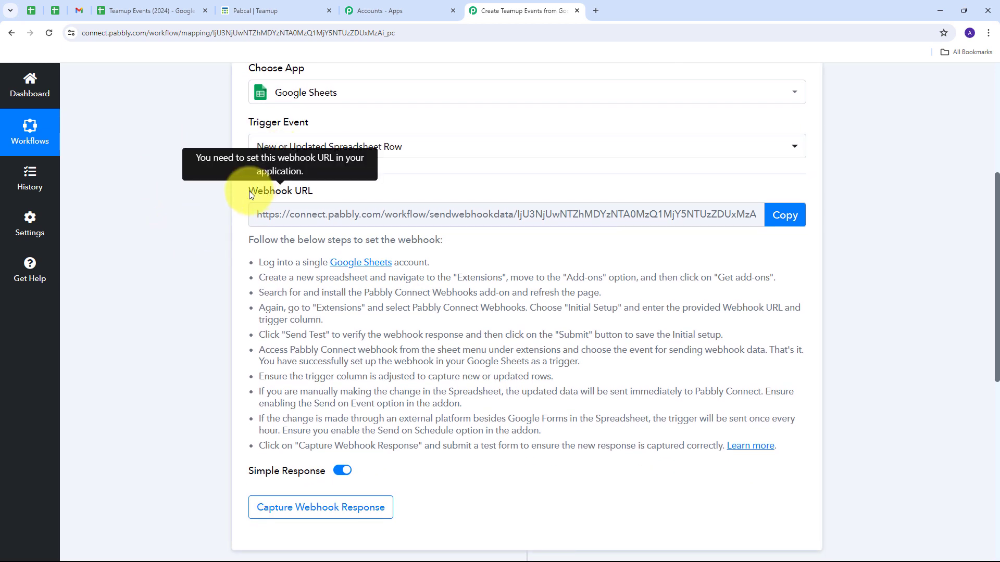
drag(249, 191, 348, 197)
mouse_move(276, 196)
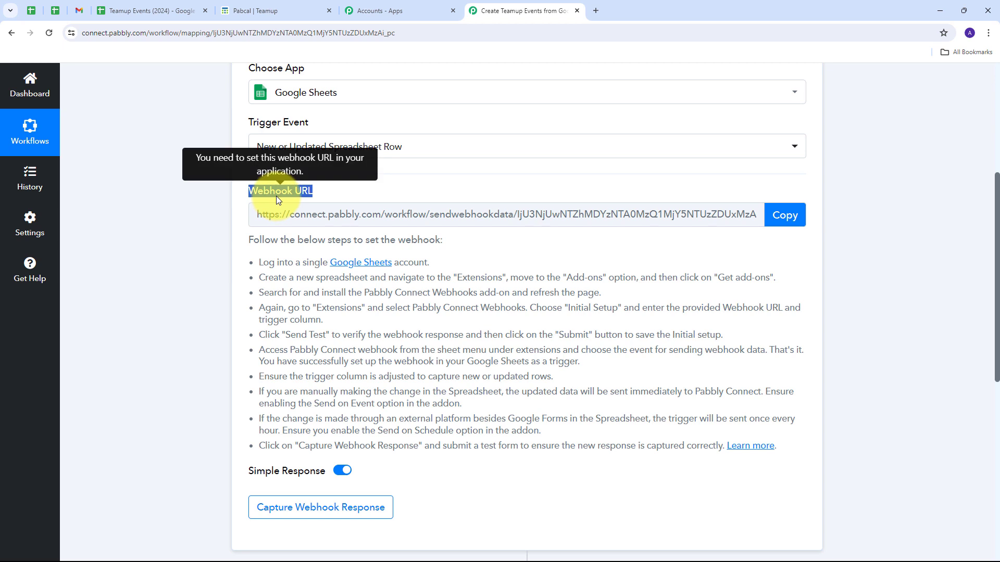
scroll(276, 195, up, 1)
scroll(276, 196, up, 1)
scroll(323, 151, up, 2)
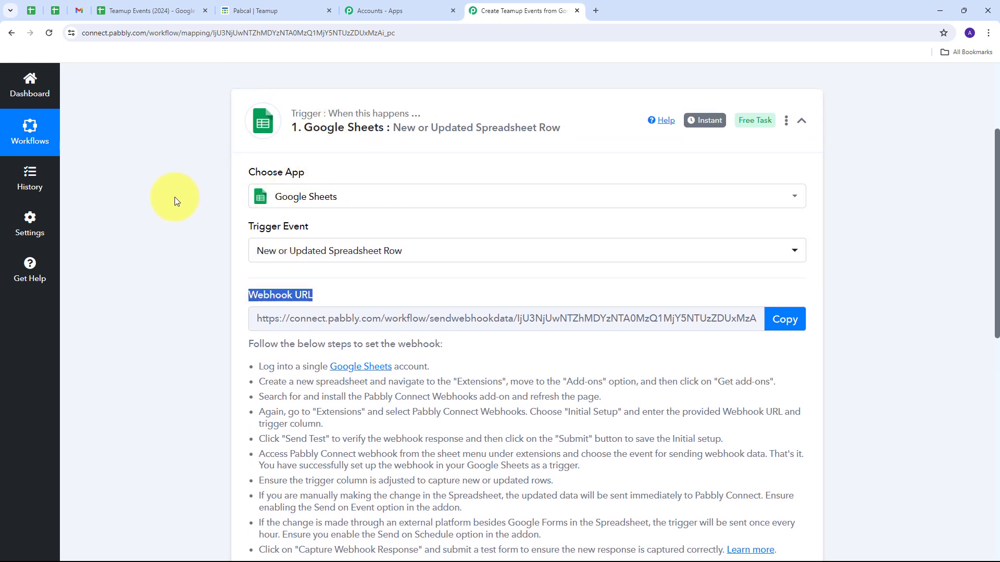
scroll(175, 202, down, 4)
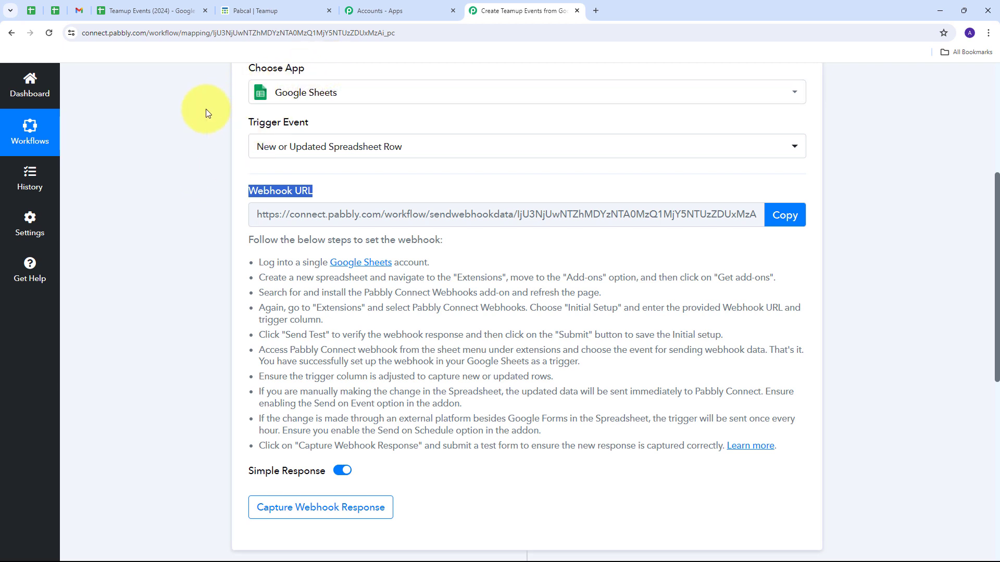
click(257, 263)
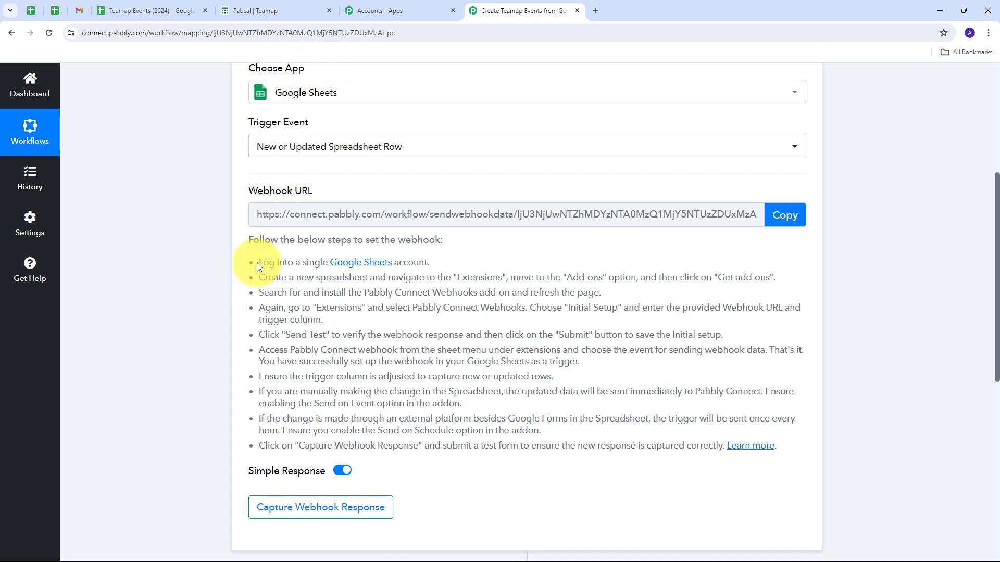
drag(257, 263, 761, 460)
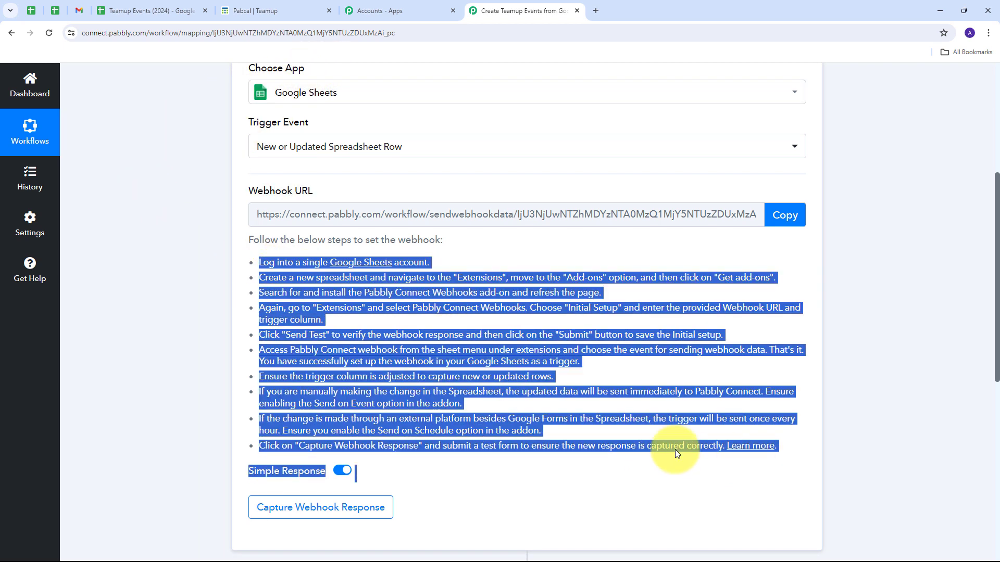
Copy the trigger's webhook URL and switch to the Teamup Events (2024) spreadsheet in Google Sheets.
click(786, 219)
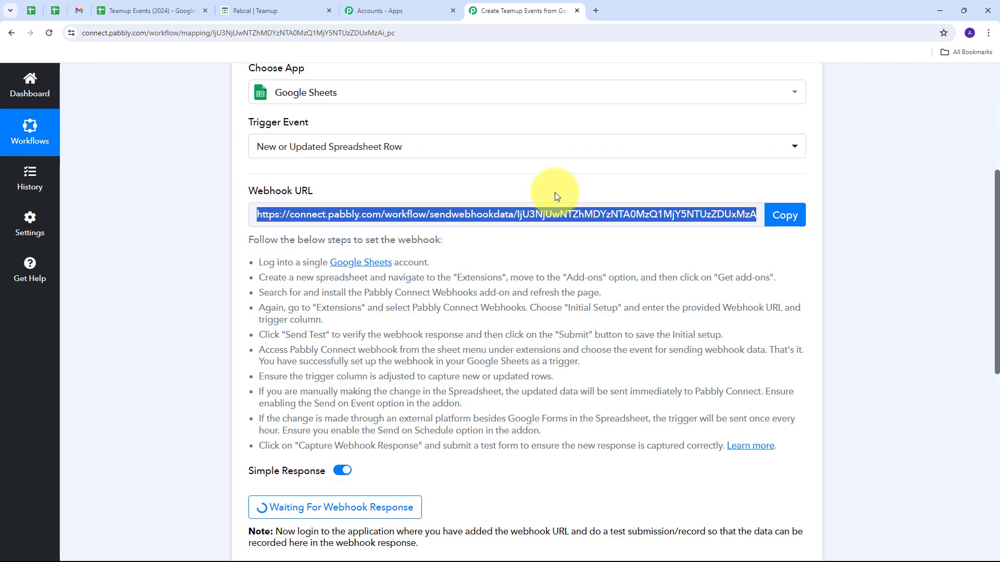
click(161, 12)
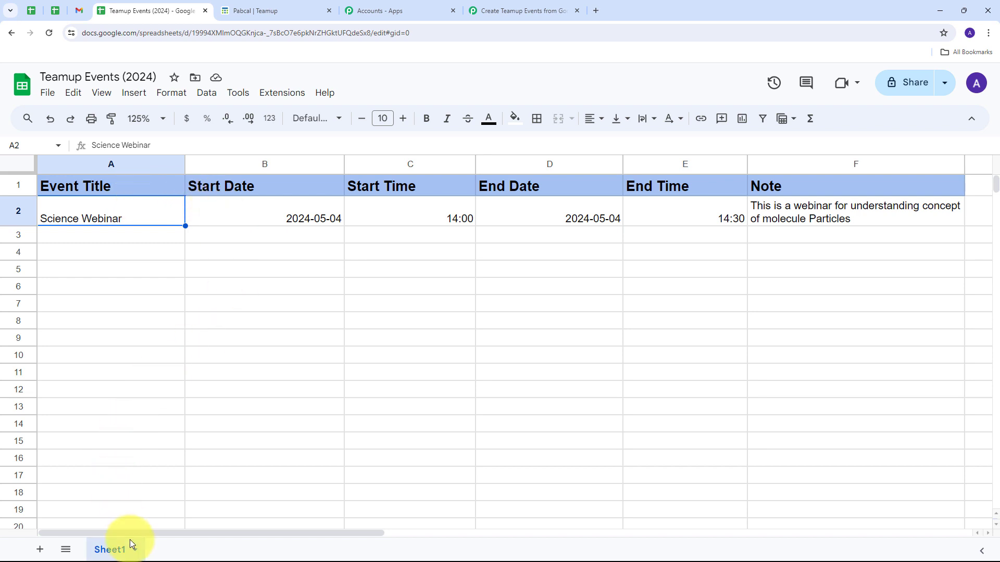
drag(130, 533, 178, 539)
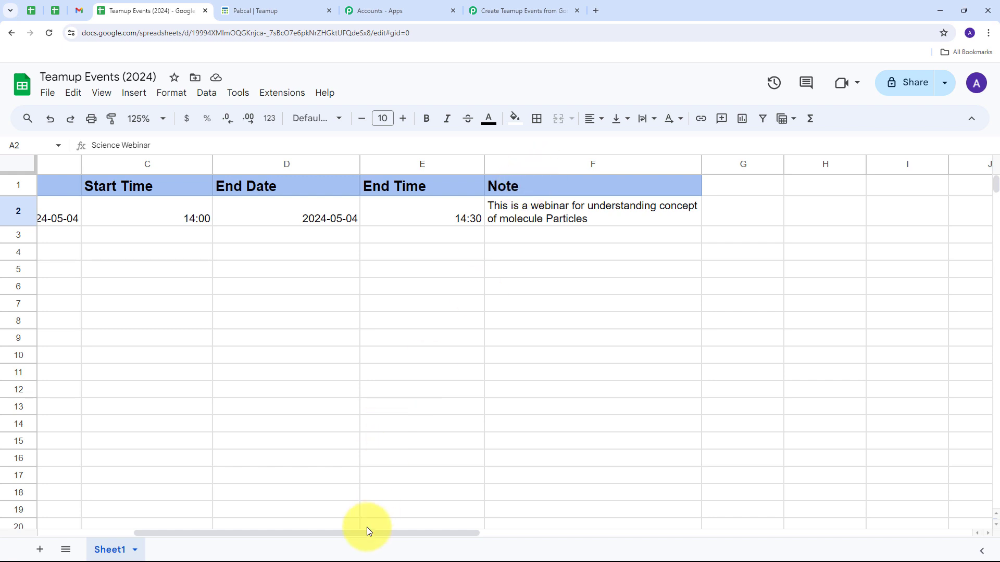
Search the add-on marketplace for Pabbly Connect Webhooks to check its installation status, then close the marketplace.
drag(363, 531, 268, 531)
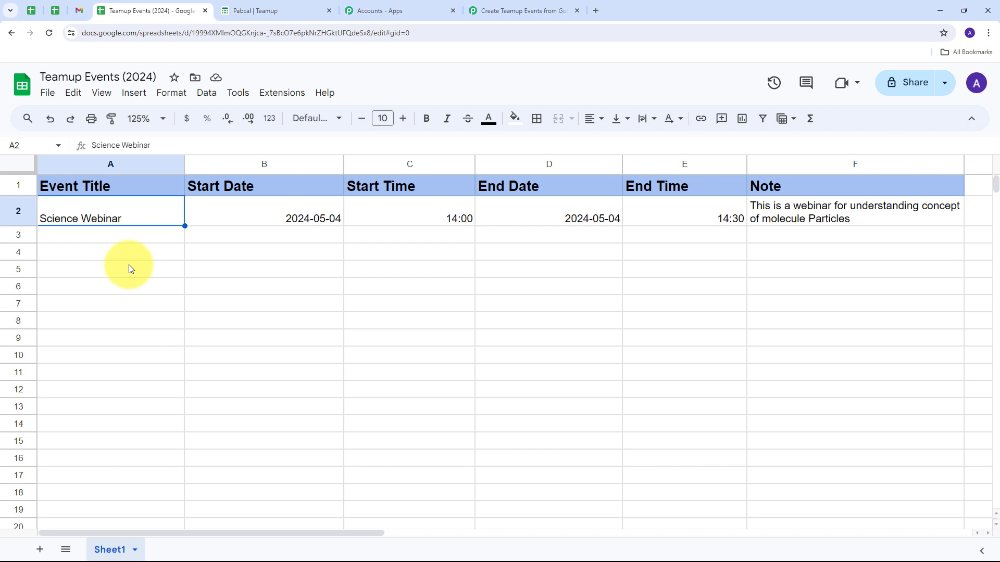
click(268, 100)
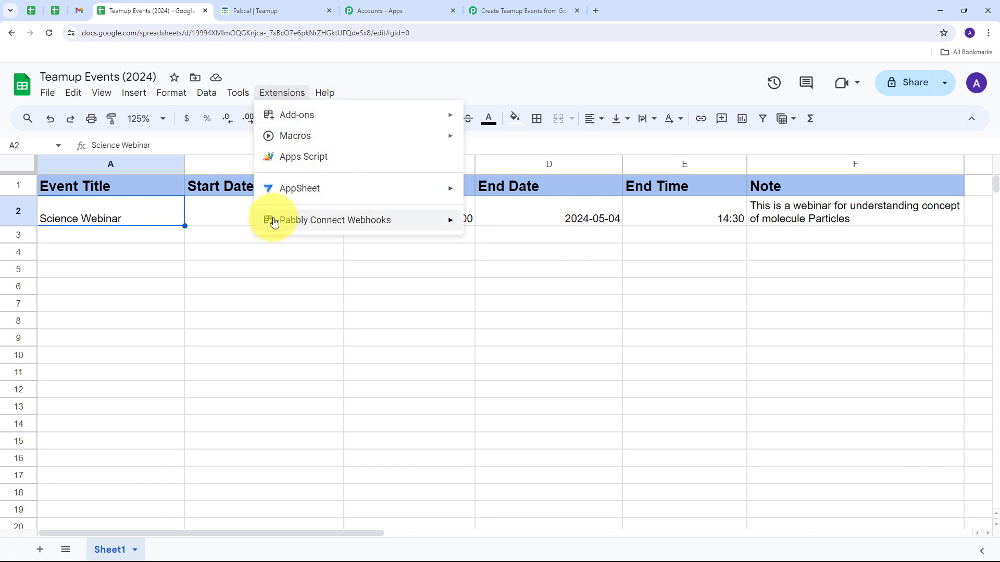
mouse_move(271, 224)
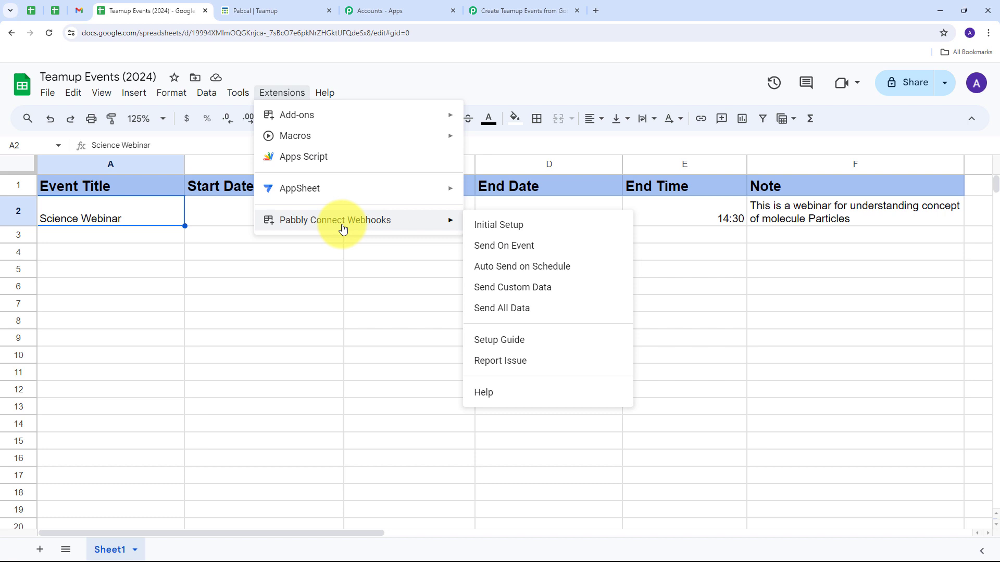
mouse_move(324, 121)
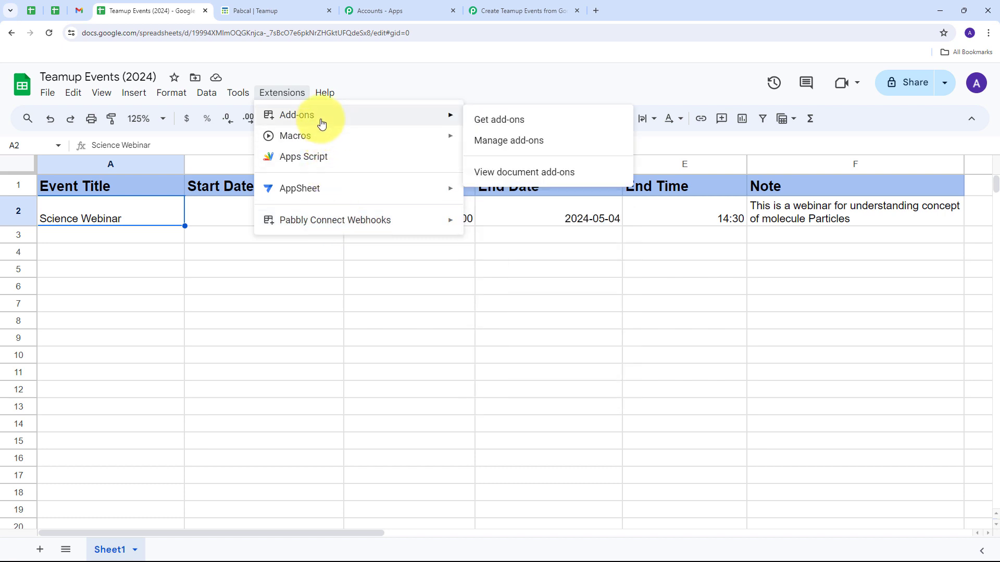
click(503, 122)
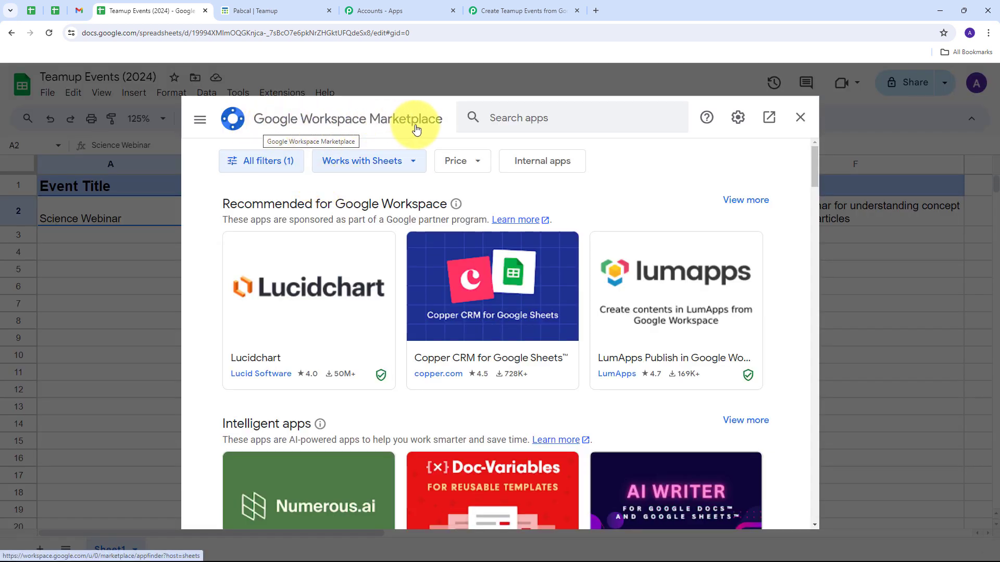
click(517, 119)
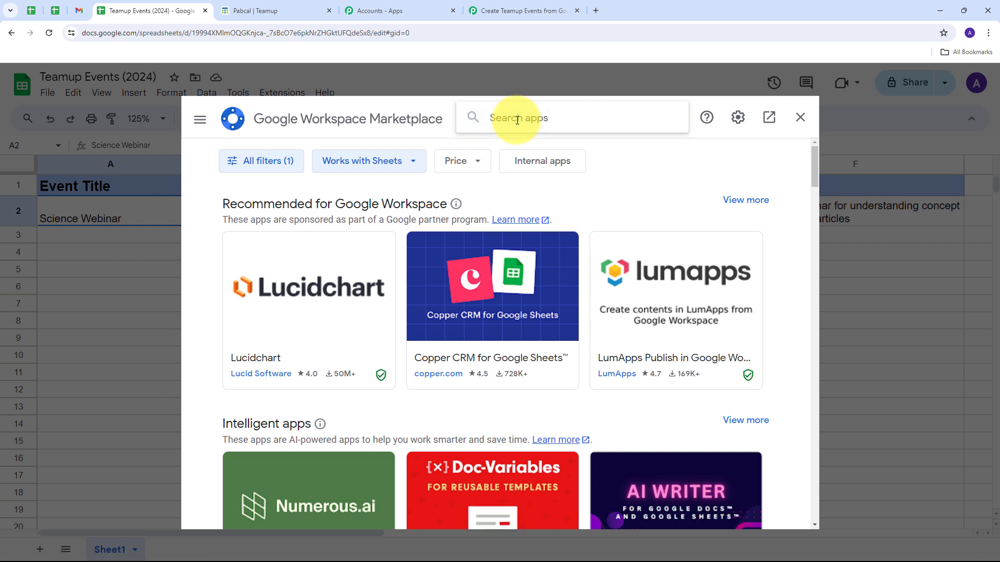
text(pabbly connect webhooks)
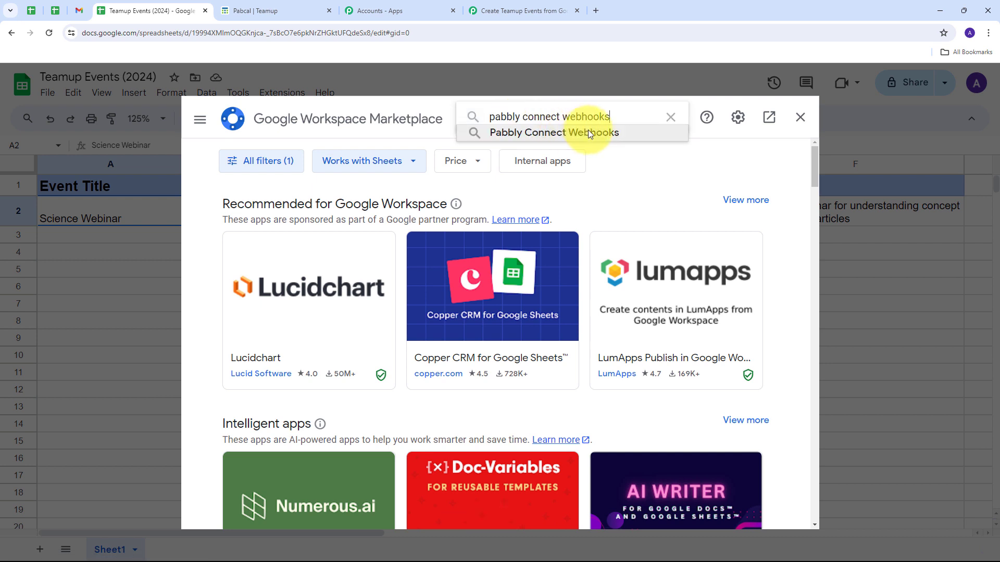
click(588, 132)
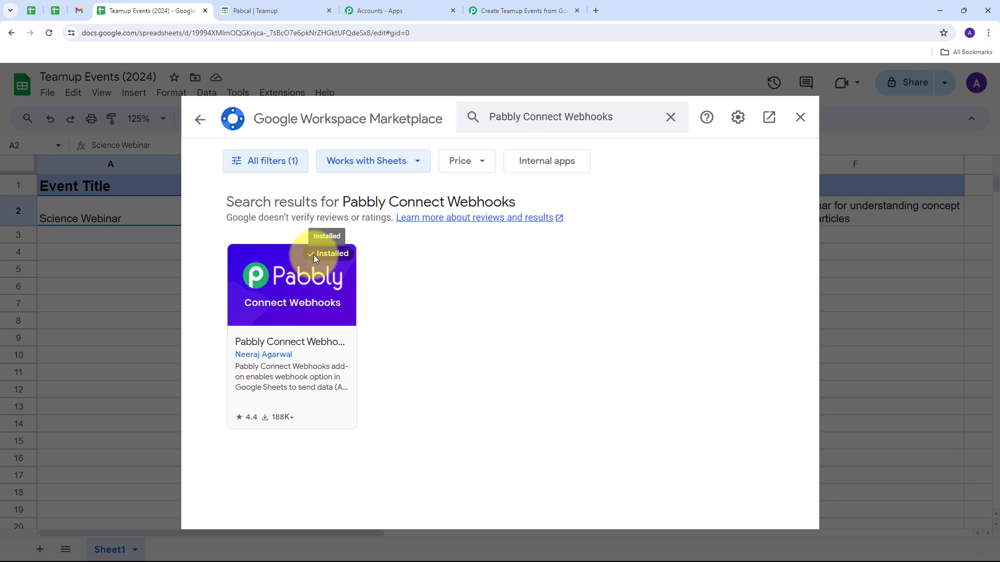
click(800, 117)
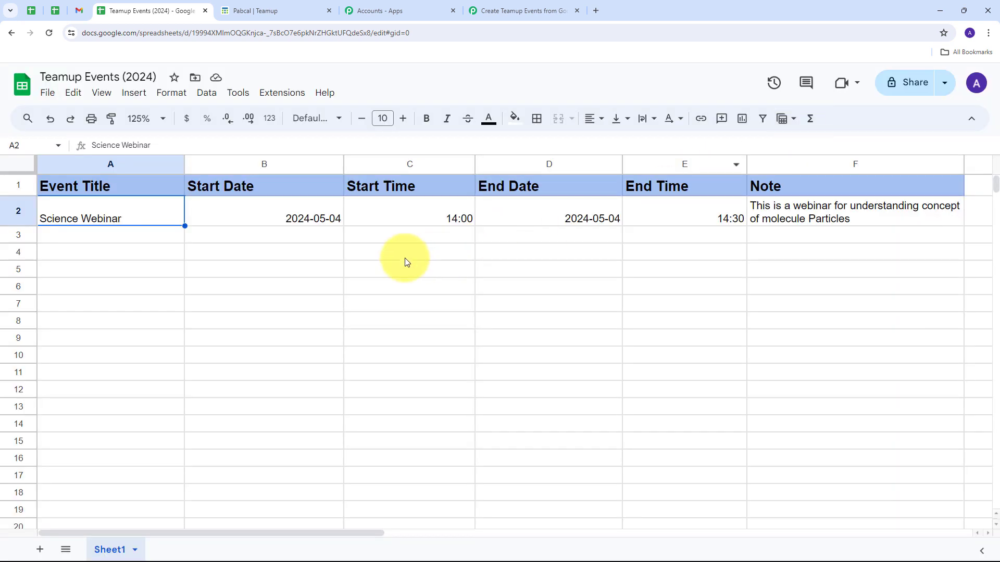
Open the Pabbly Connect Webhooks initial setup for Sheet1, paste the copied webhook URL and set the trigger column to F.
click(285, 98)
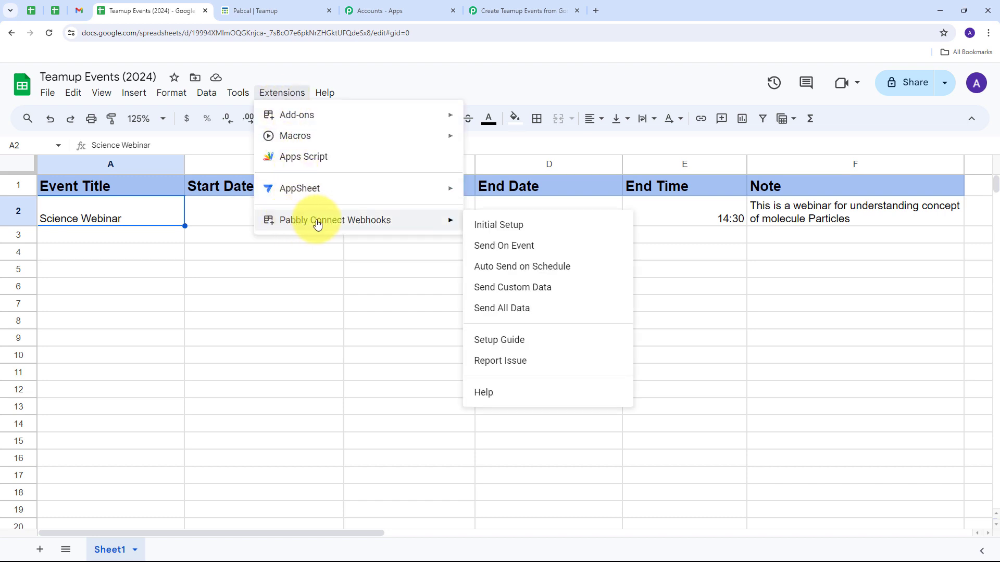
click(511, 227)
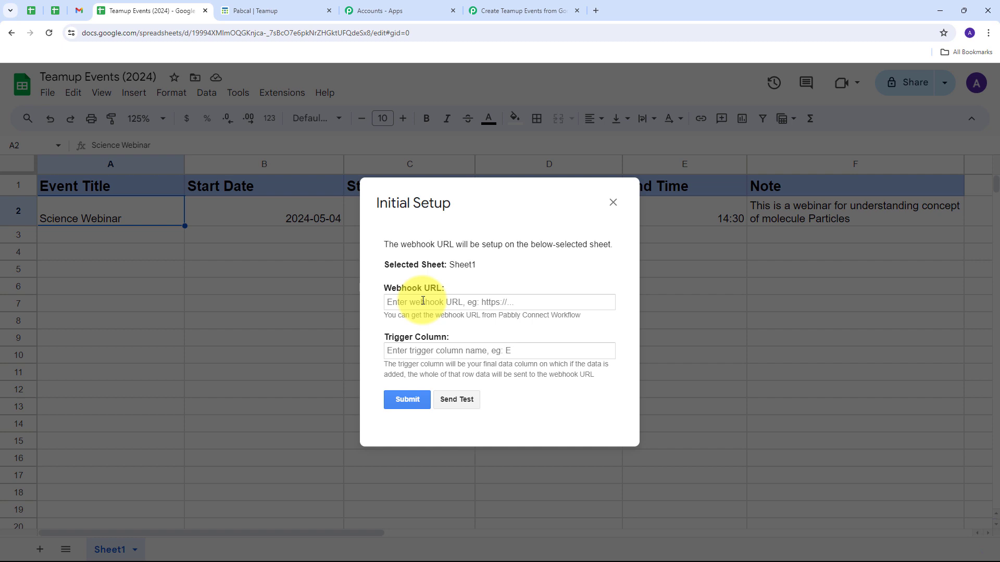
click(423, 301)
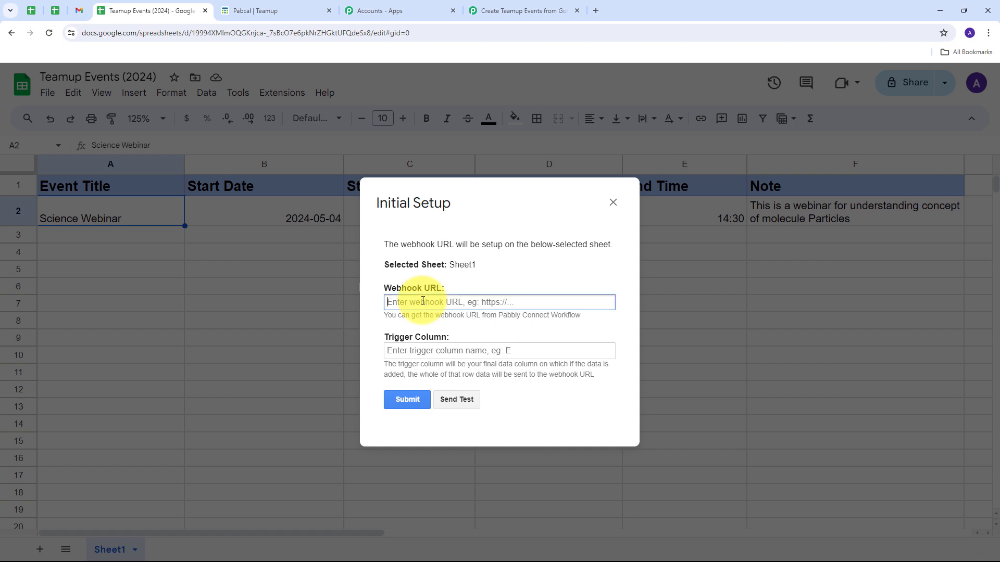
key(ctrl+v)
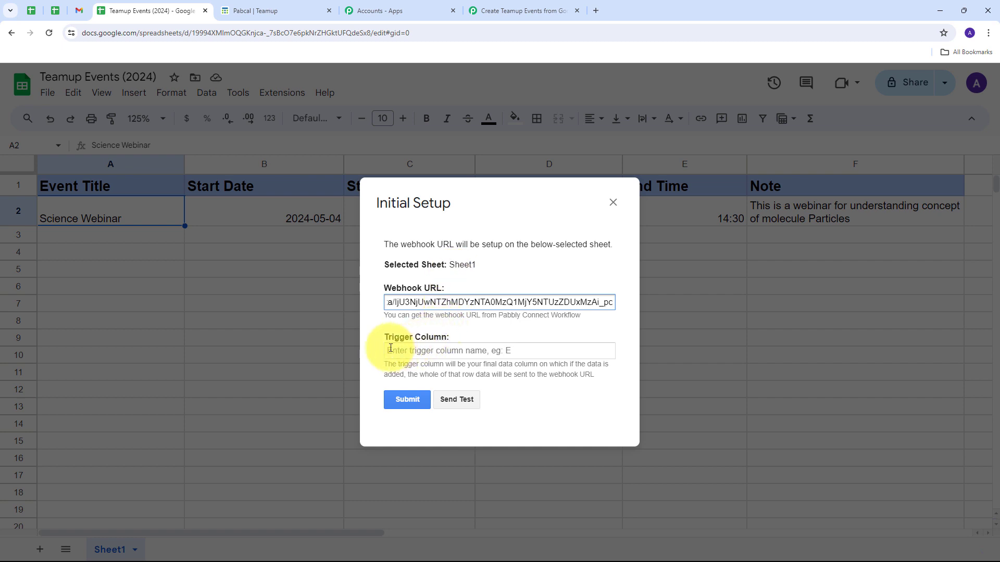
click(422, 350)
text(F)
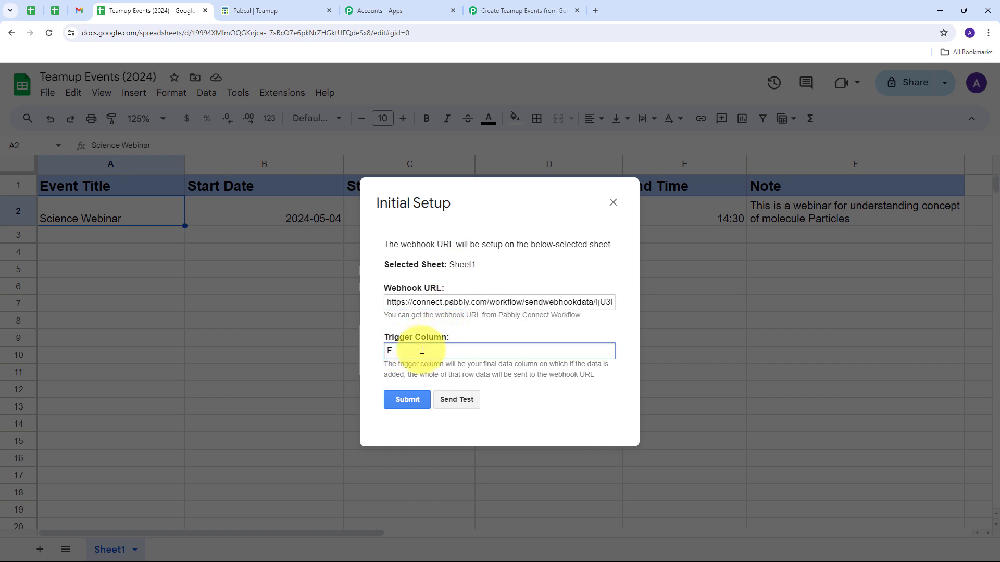
Send test data to the webhook, submit the initial setup and close the dialog.
click(462, 401)
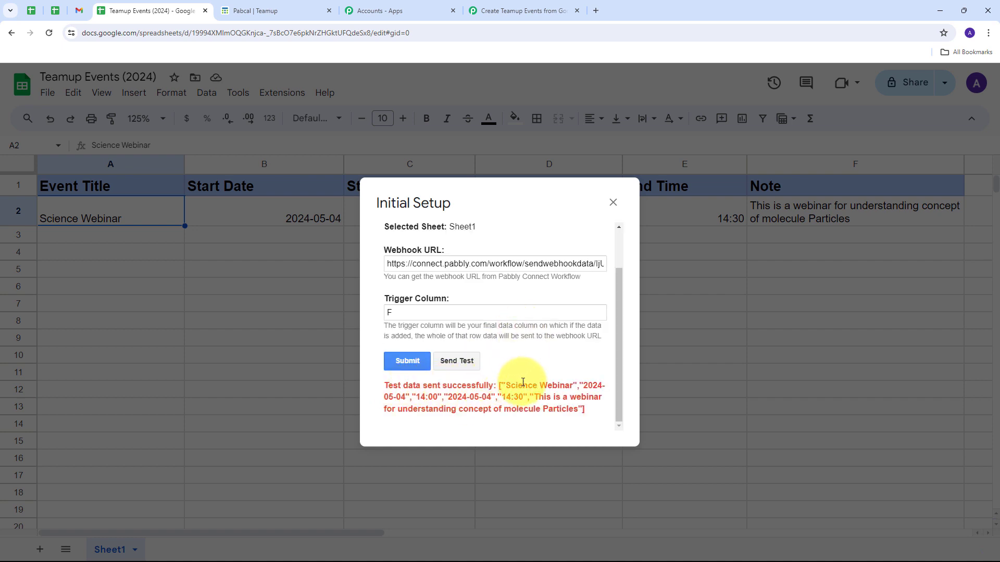
scroll(542, 364, up, 1)
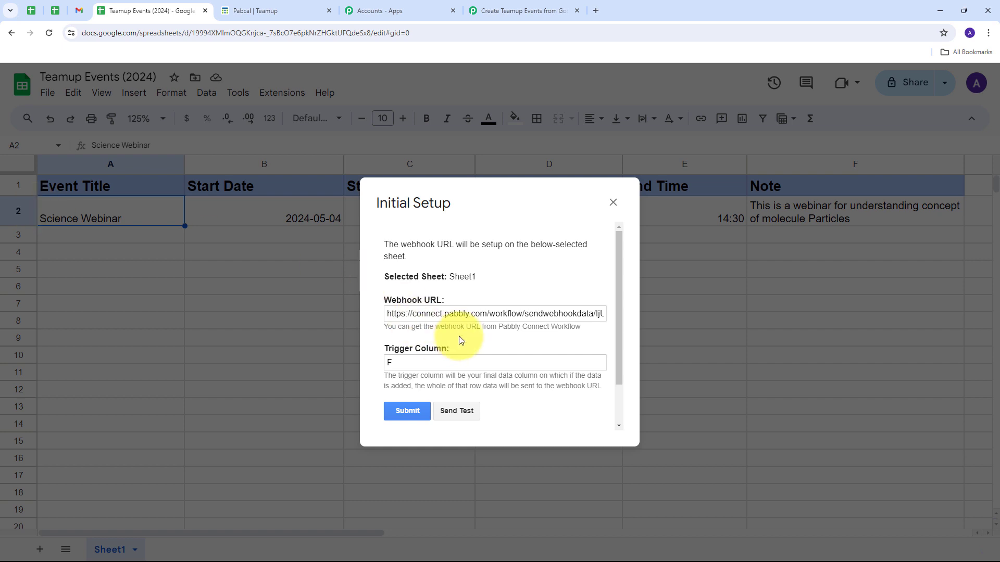
scroll(468, 331, down, 1)
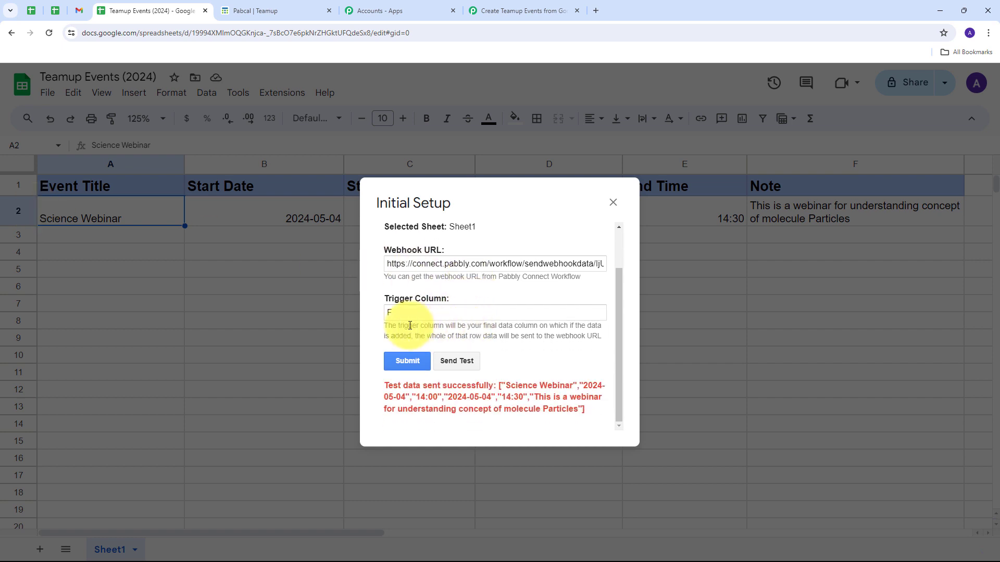
click(407, 362)
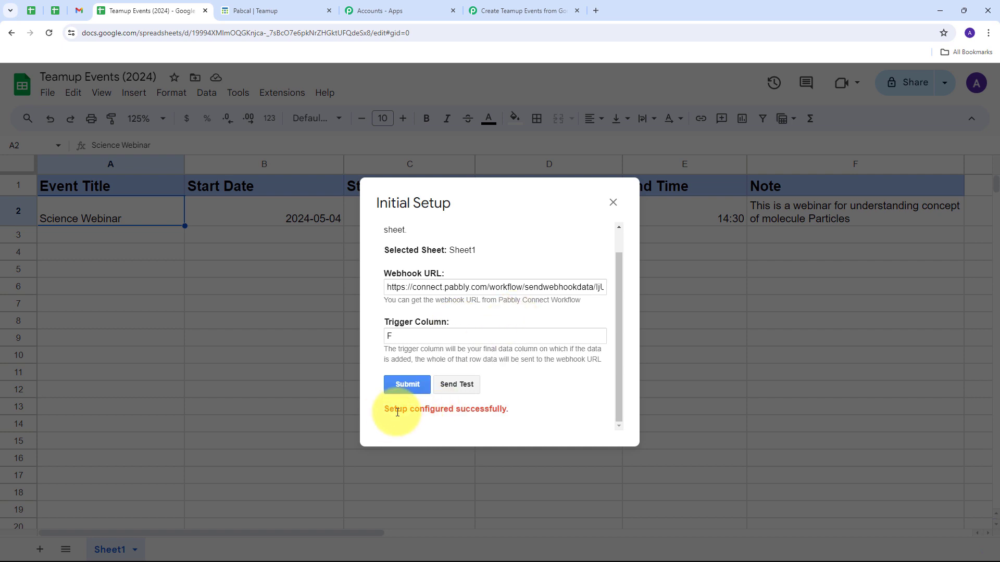
click(612, 203)
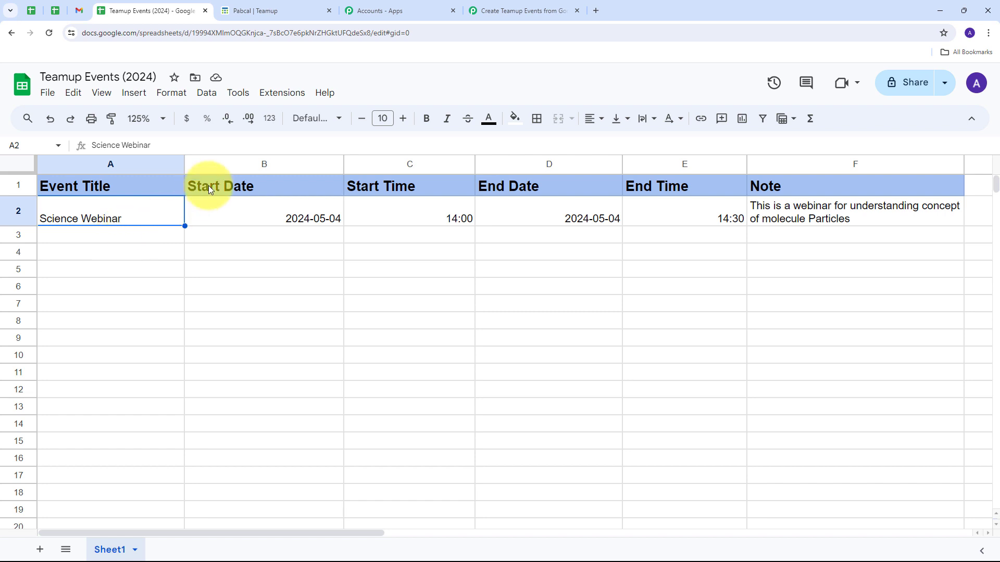
Enable the Send On Event option of Pabbly Connect Webhooks for the spreadsheet.
click(271, 97)
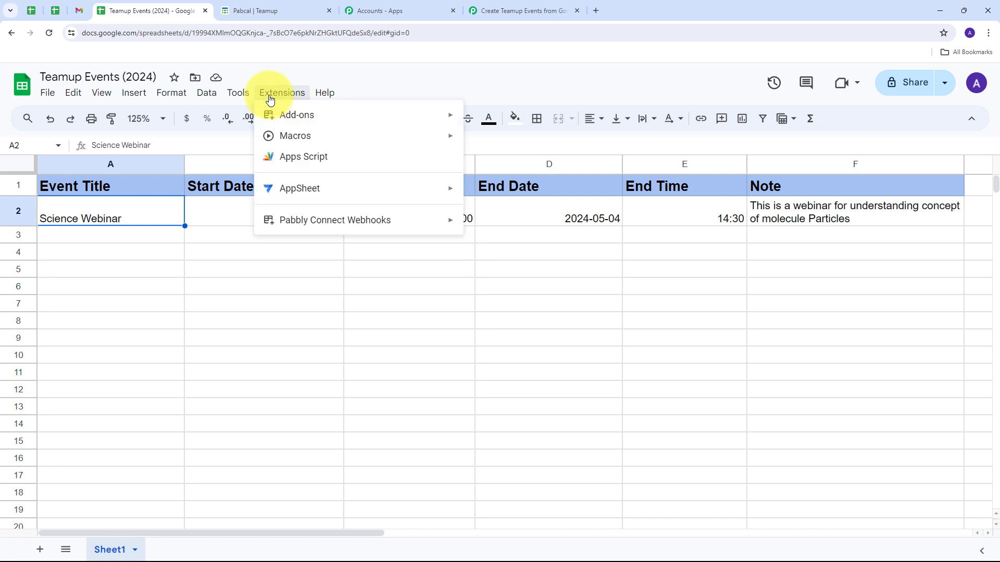
mouse_move(290, 220)
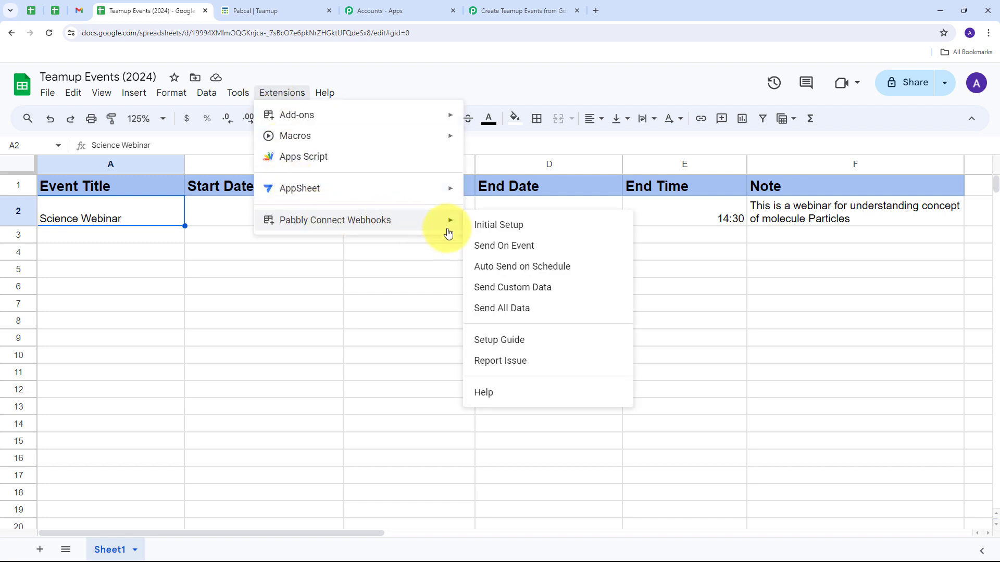
click(513, 252)
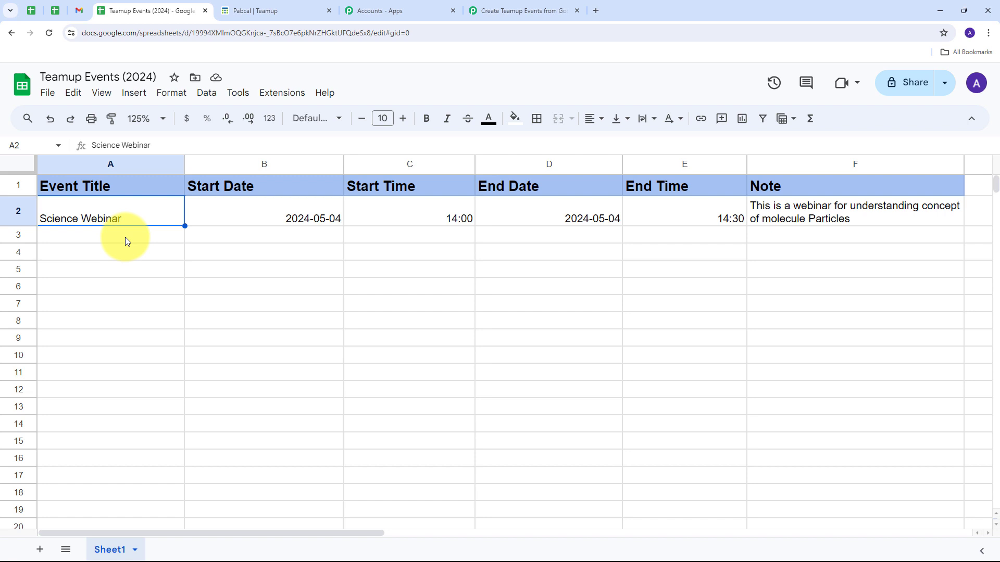
Switch to the Pabbly Connect workflow and examine the trigger column, start time, start date and spreadsheet name in the received response.
click(524, 9)
scroll(514, 259, down, 3)
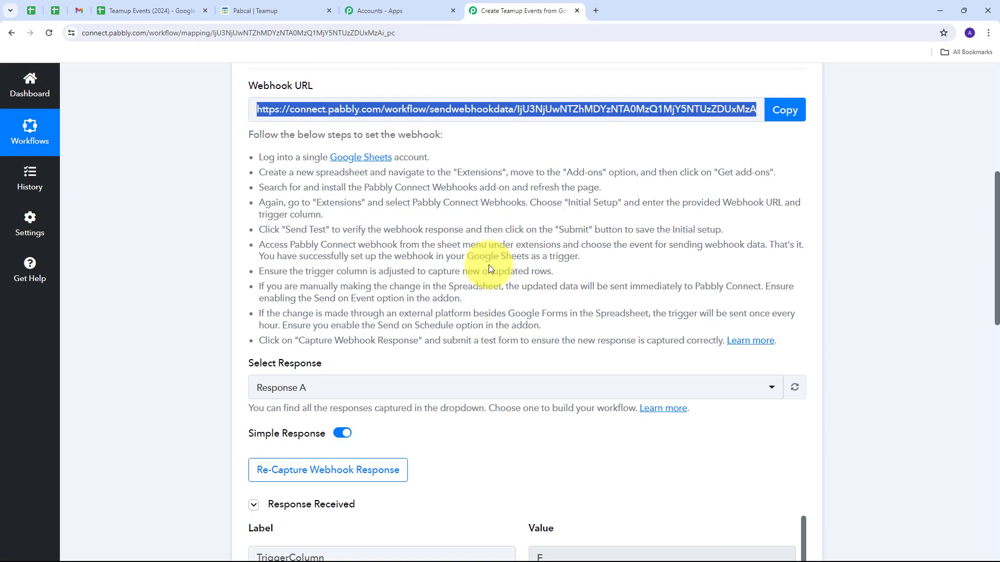
scroll(521, 198, down, 5)
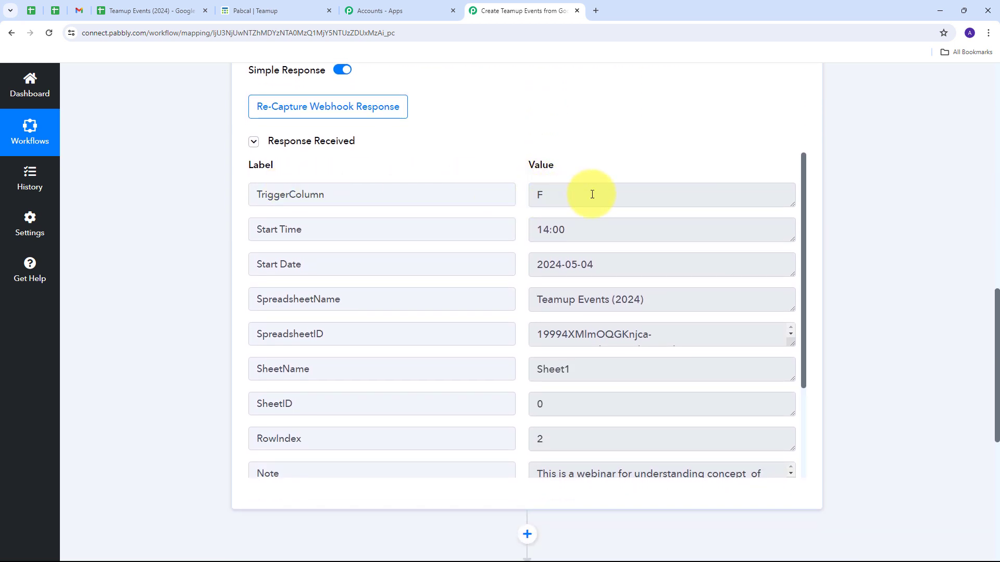
drag(592, 194, 514, 198)
drag(597, 229, 464, 231)
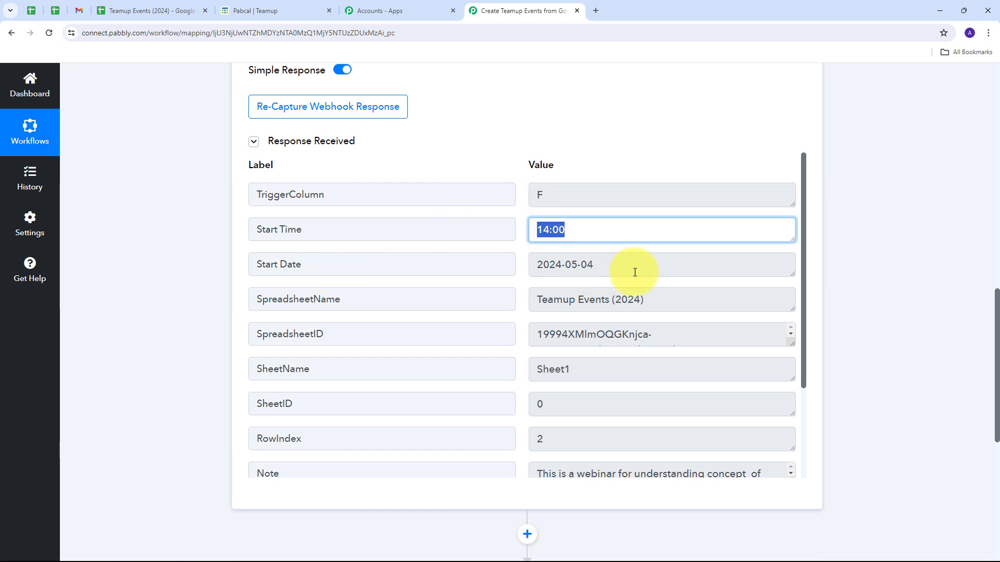
click(590, 267)
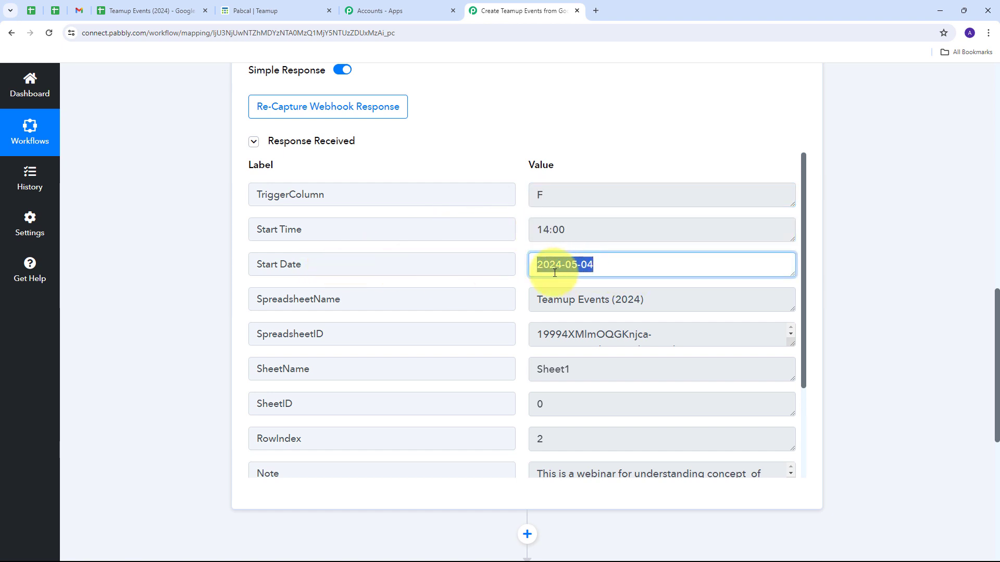
scroll(351, 303, down, 1)
drag(677, 249, 528, 262)
scroll(328, 349, down, 2)
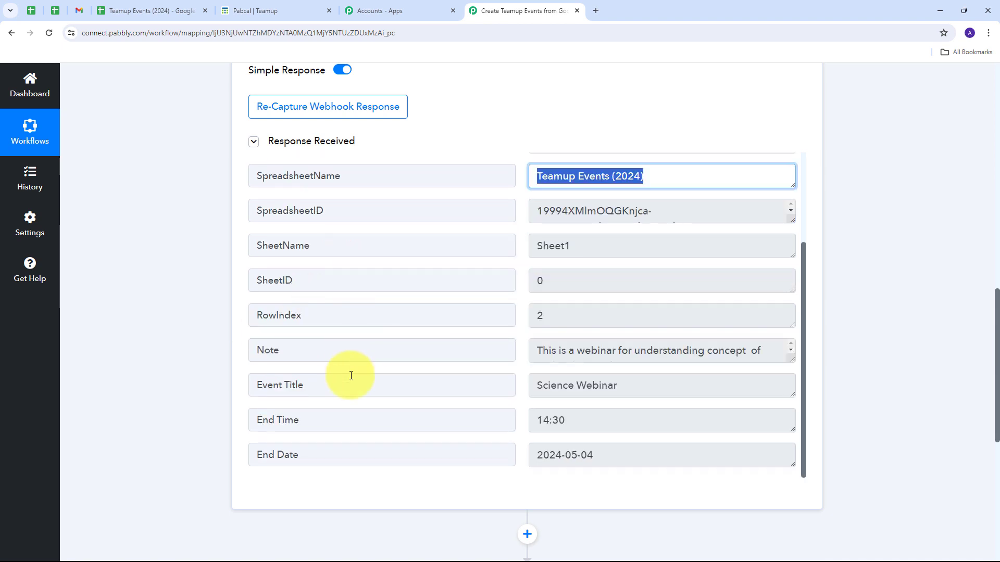
Examine the event title, full note text, end date and end time in the received response, enlarging the Note value field.
drag(670, 384, 505, 384)
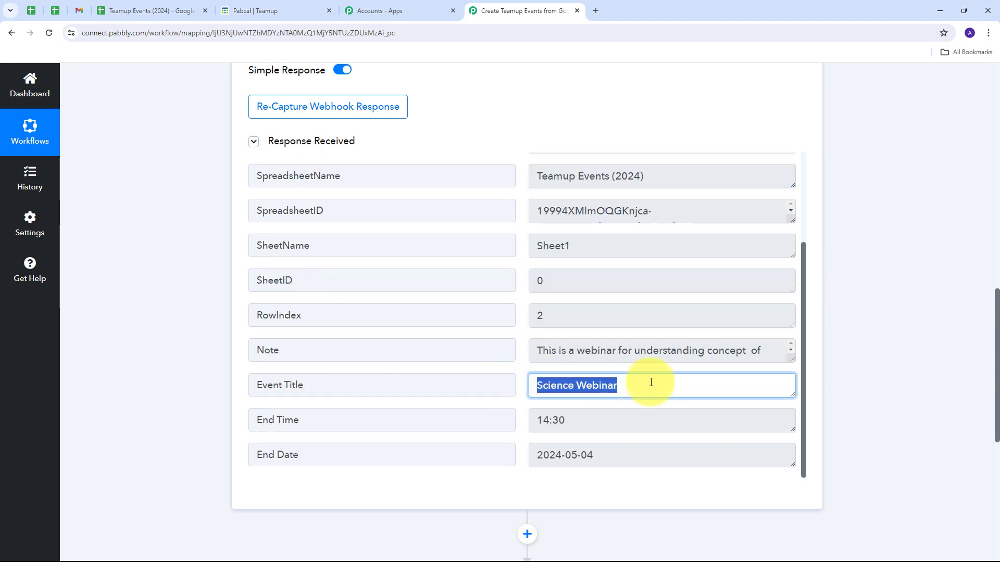
drag(795, 357, 792, 418)
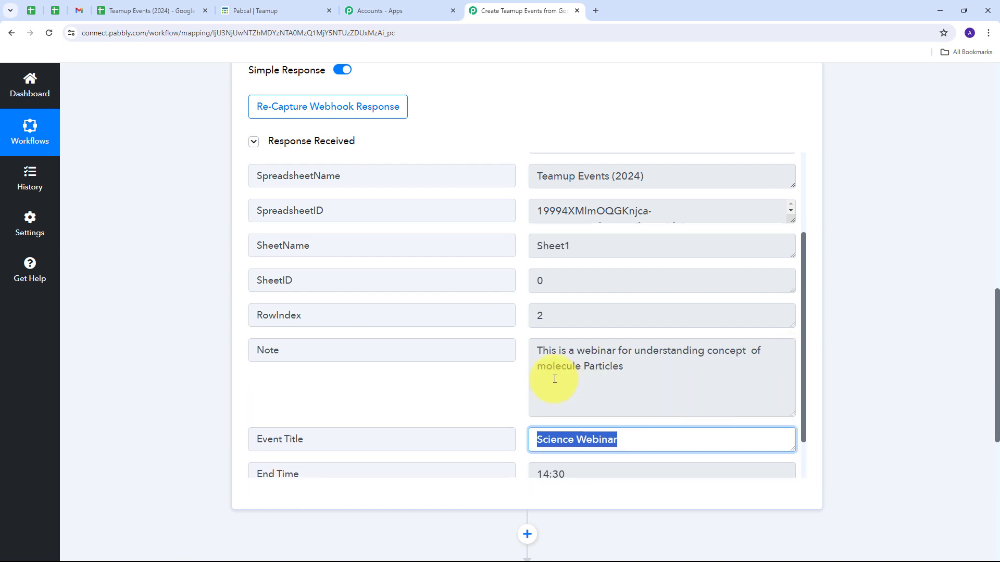
click(538, 349)
drag(538, 350, 692, 375)
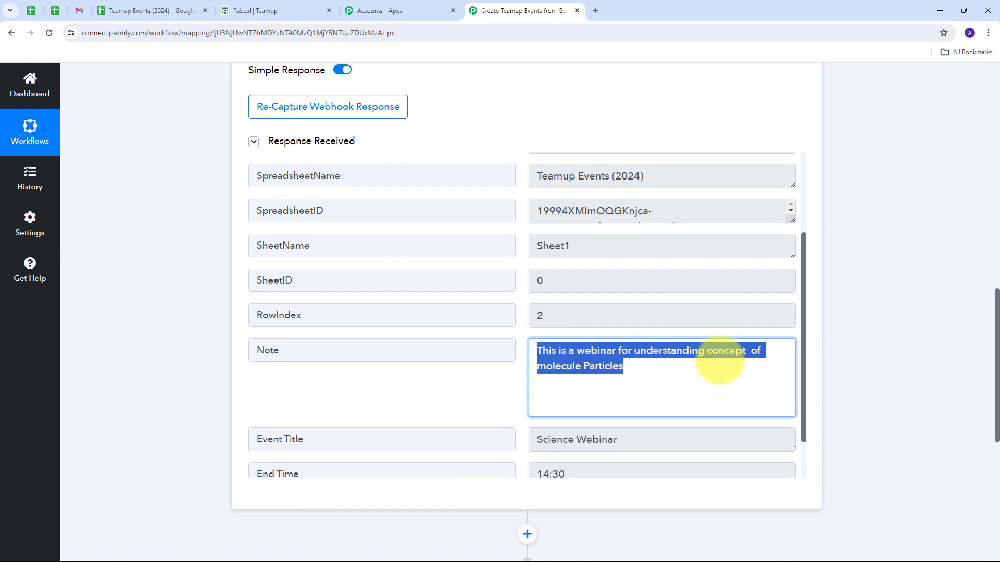
scroll(641, 344, down, 2)
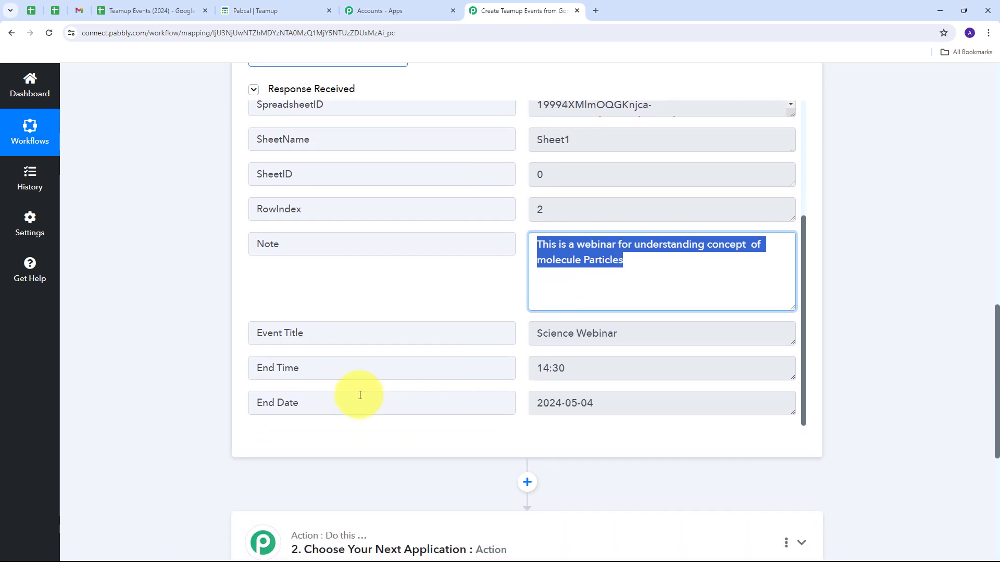
click(630, 403)
drag(631, 403, 531, 404)
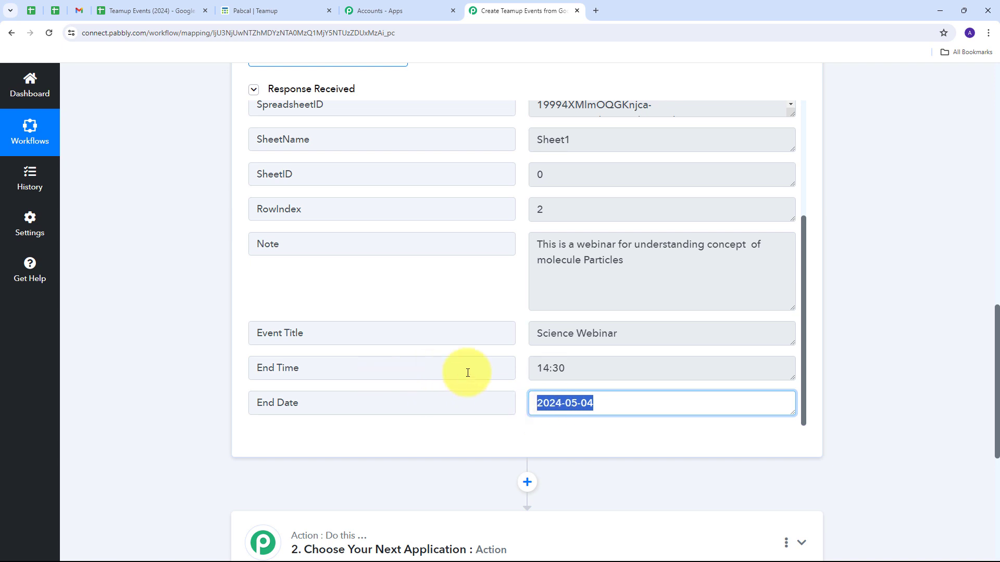
drag(599, 364, 493, 370)
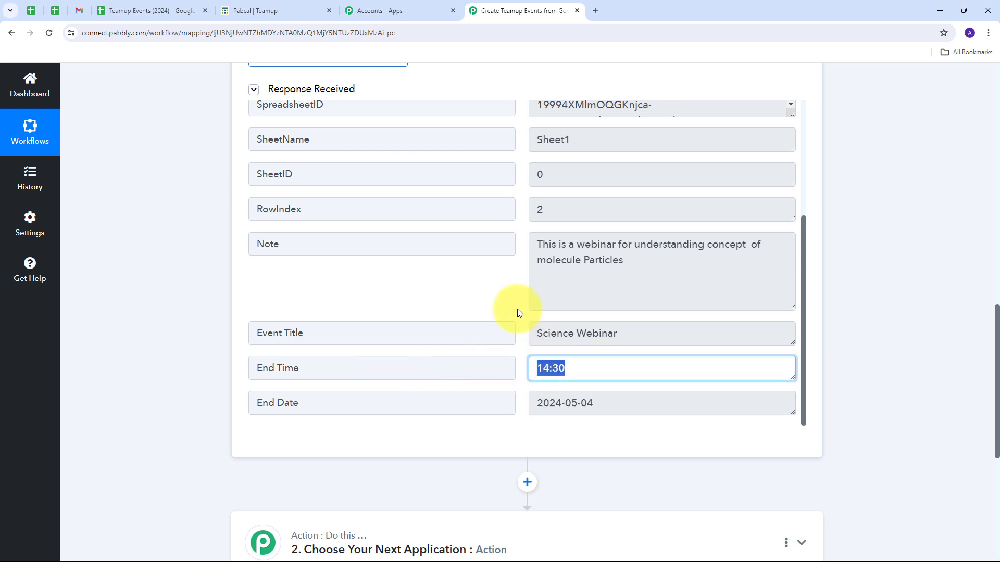
scroll(517, 311, up, 4)
scroll(517, 311, down, 4)
scroll(516, 322, up, 3)
scroll(515, 335, down, 3)
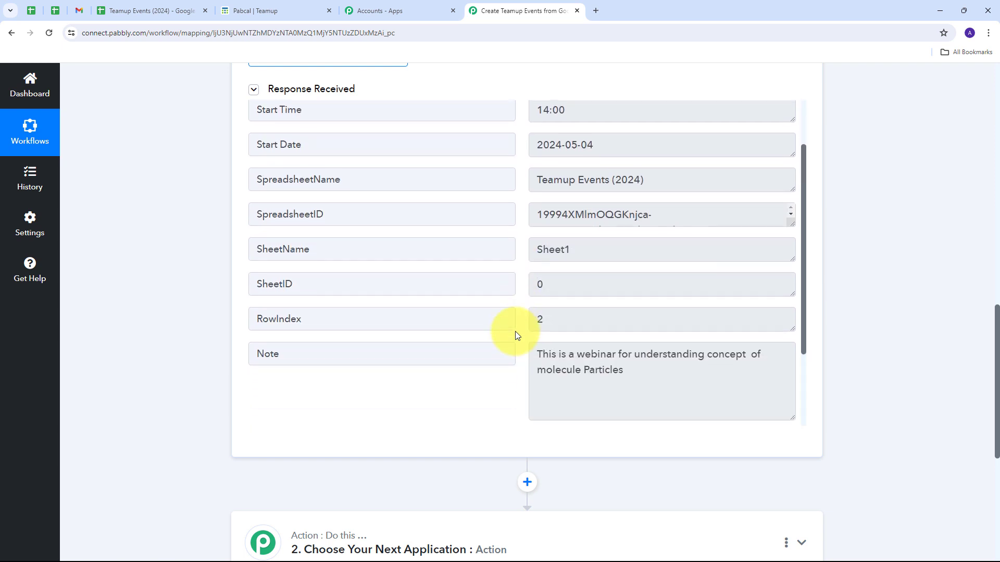
scroll(516, 335, up, 2)
scroll(516, 335, up, 3)
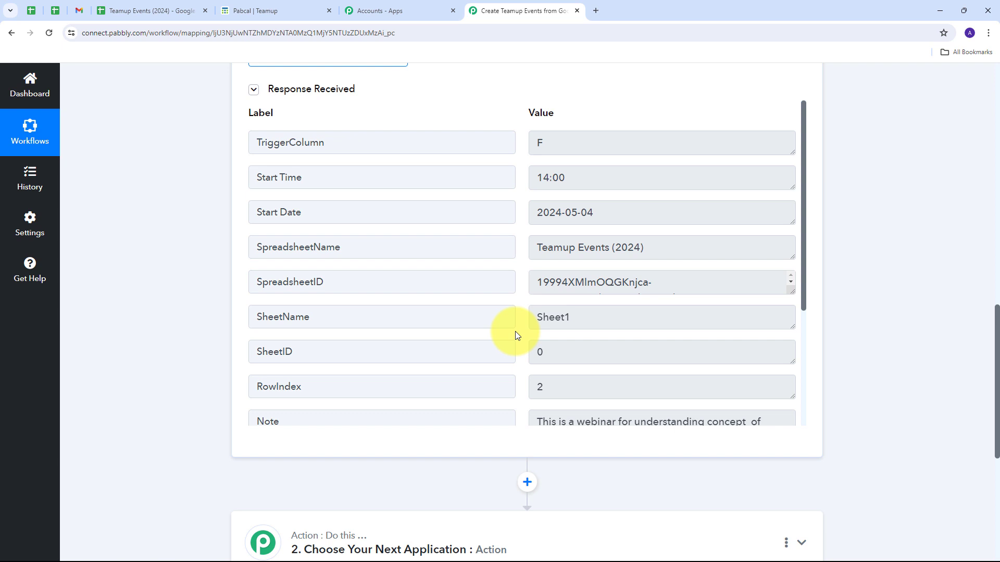
Choose TeamUp as the app for the workflow's second step and set its action event to Create an Event.
scroll(515, 331, down, 3)
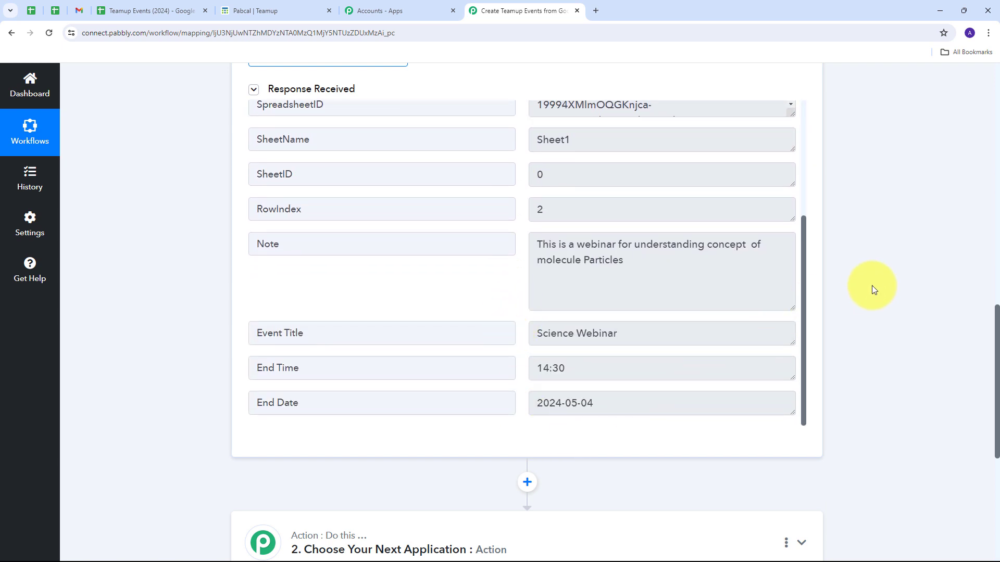
scroll(872, 285, down, 3)
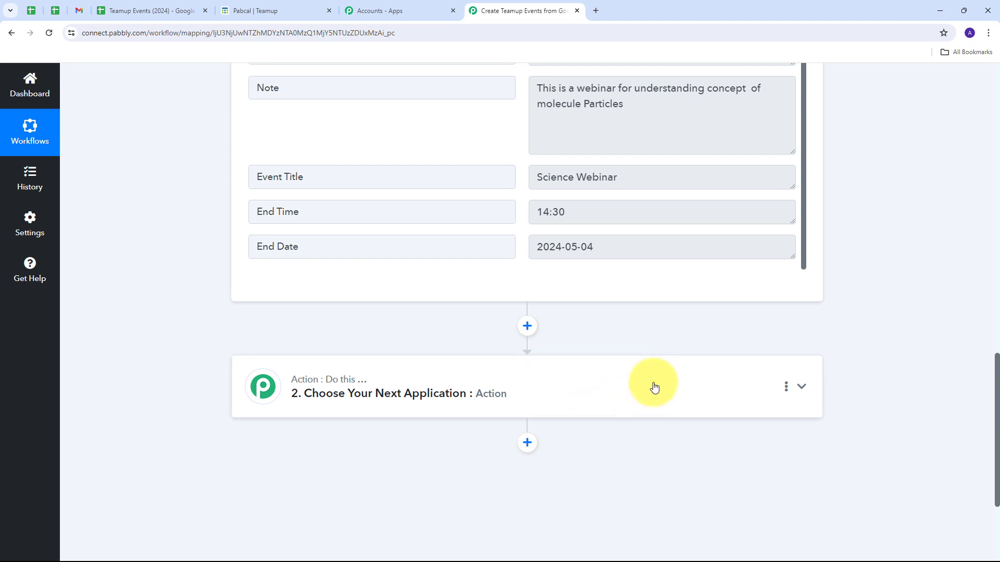
click(654, 386)
click(323, 287)
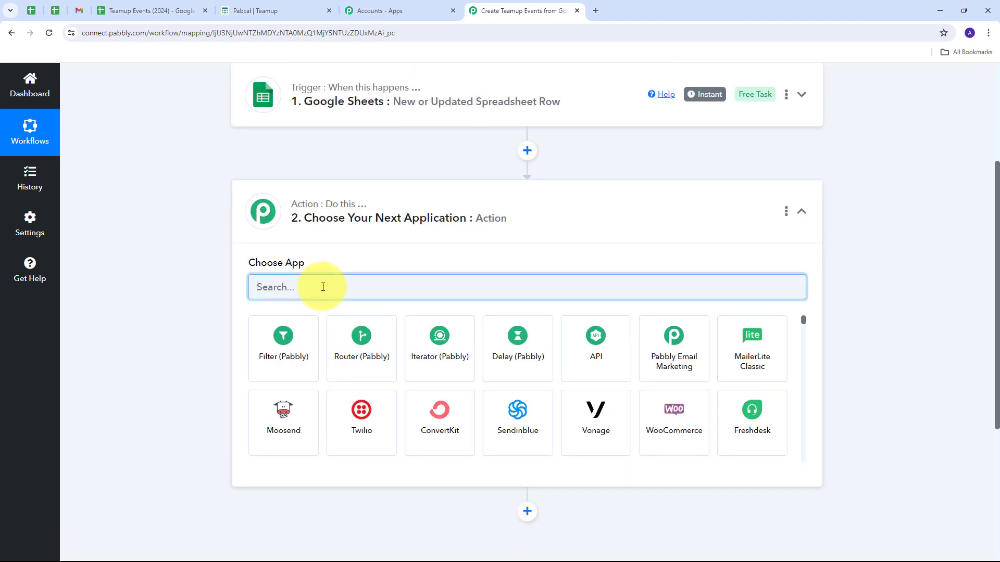
text(Teamup)
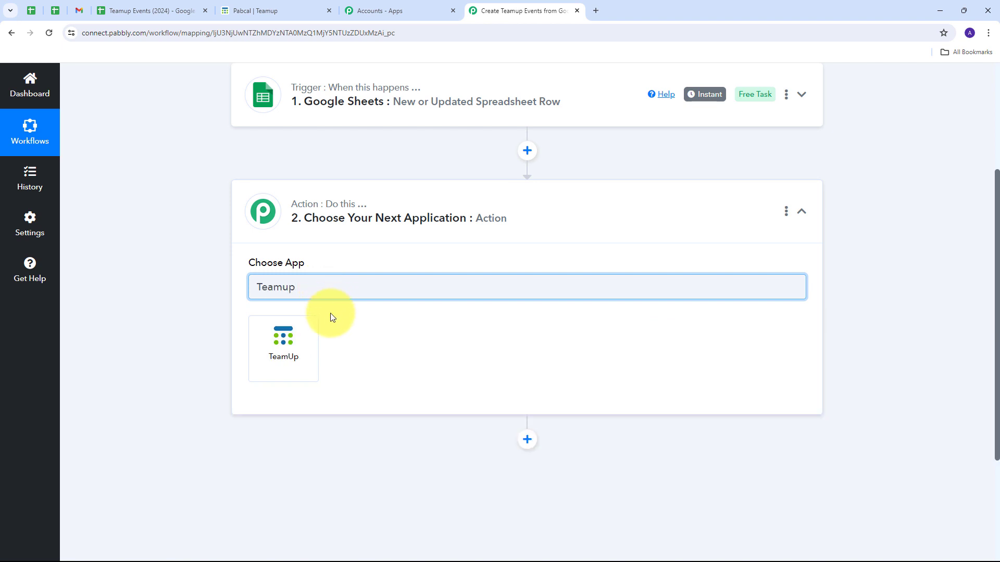
click(290, 339)
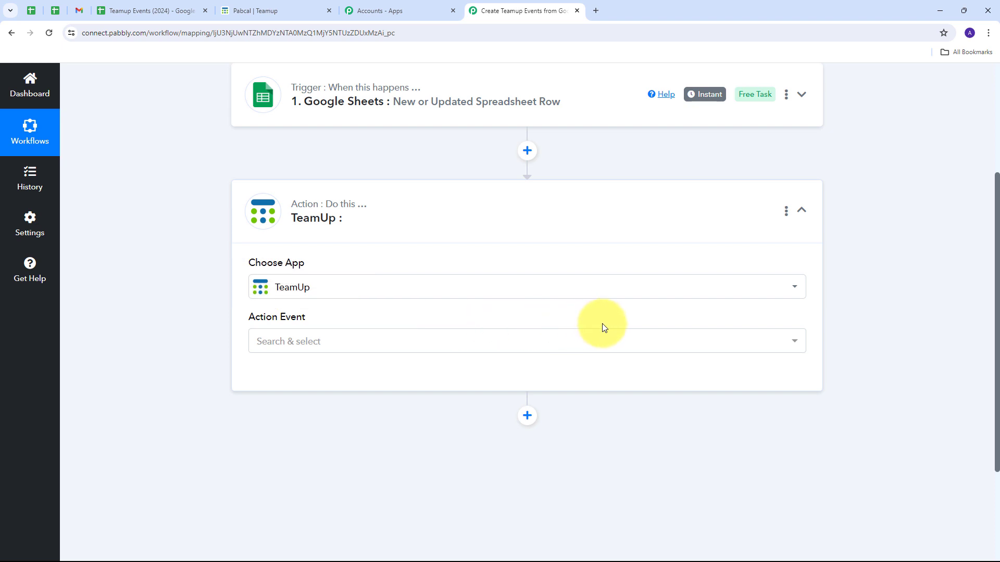
click(504, 343)
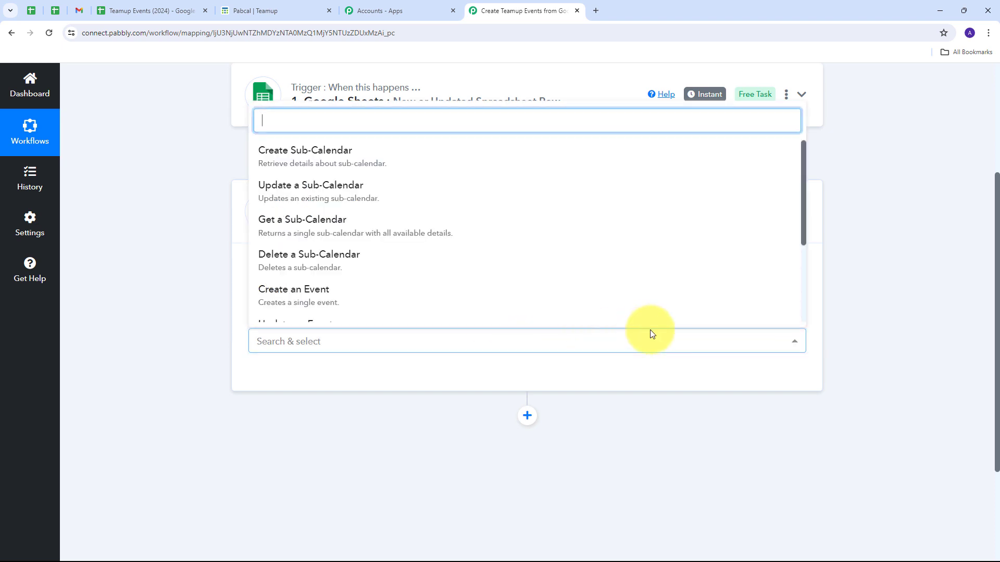
click(309, 296)
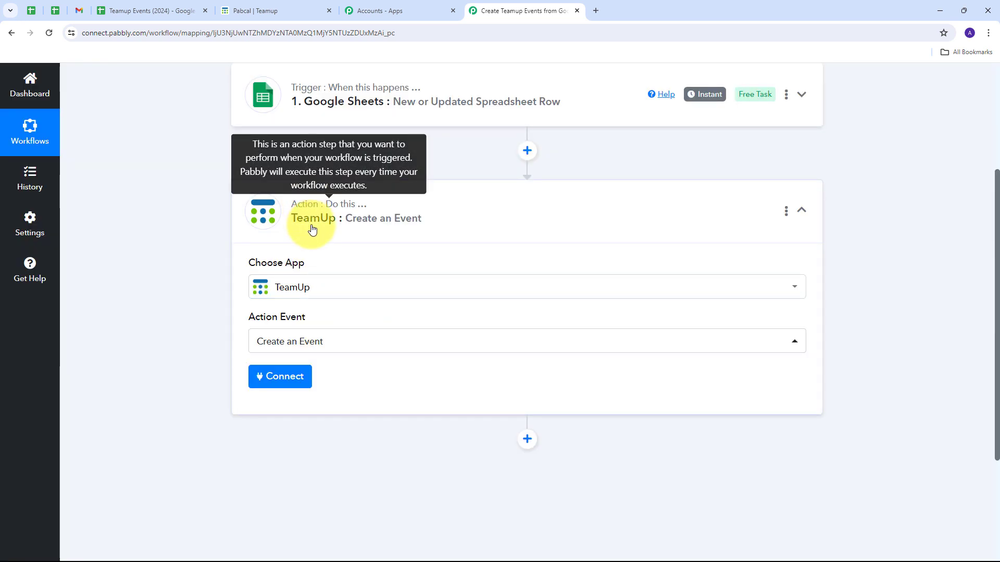
Start adding a new TeamUp connection for the action and paste the API key into its Api Key field.
click(277, 383)
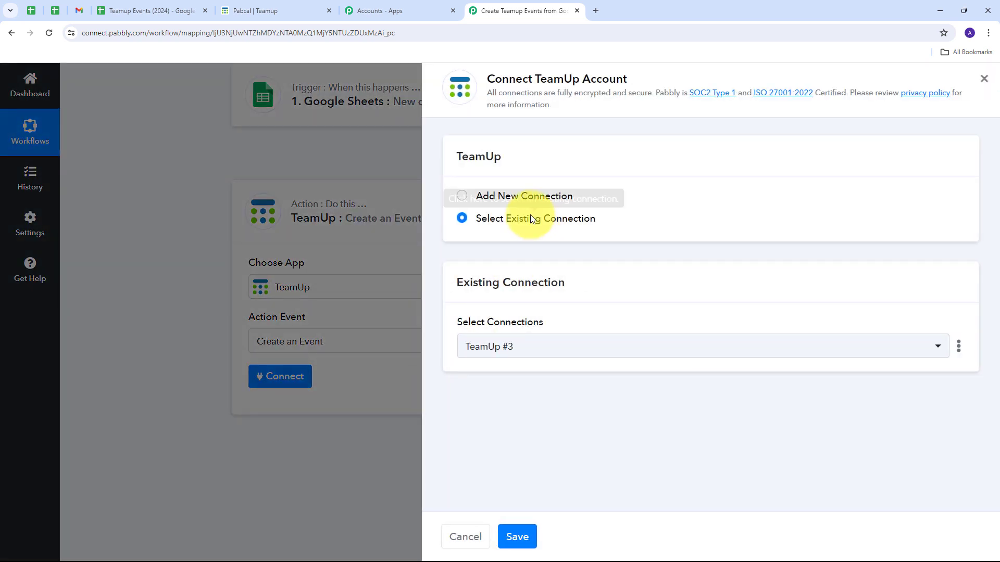
click(518, 198)
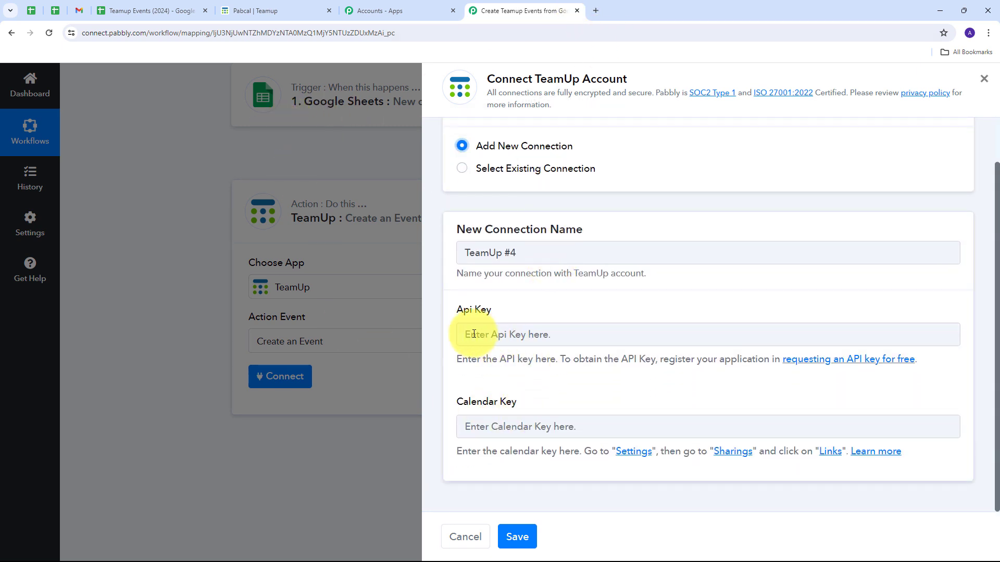
drag(450, 398, 582, 402)
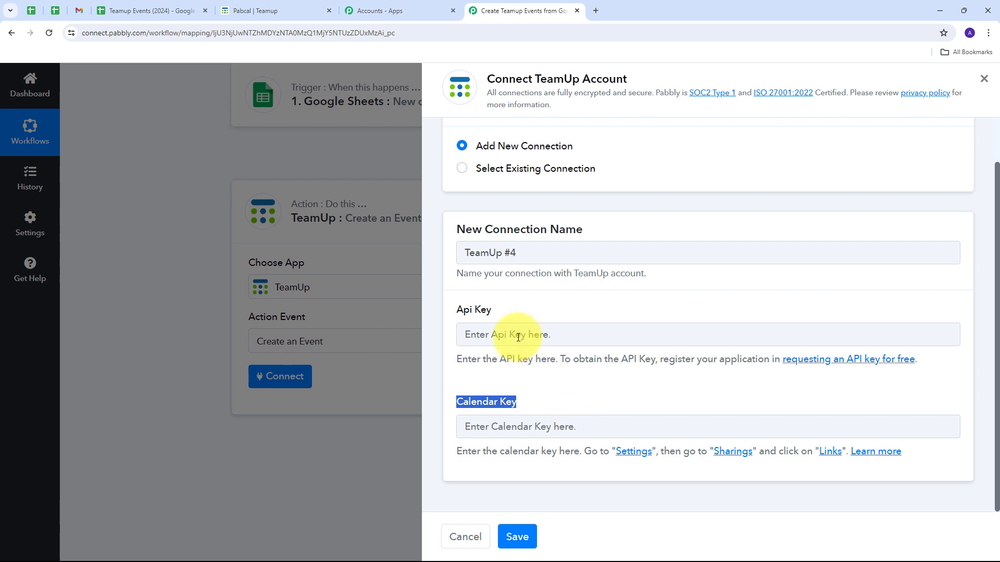
click(528, 311)
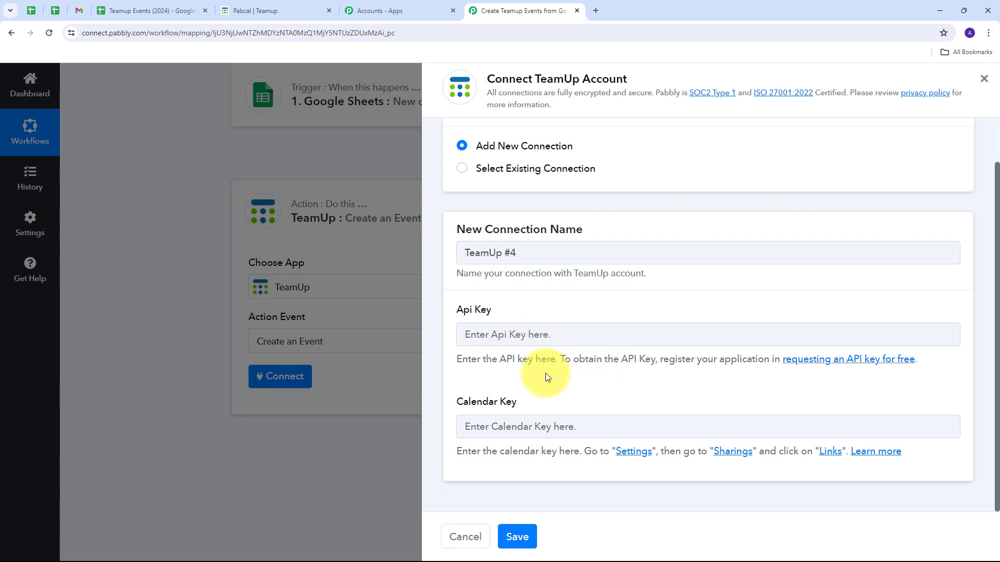
click(492, 335)
key(ctrl+v)
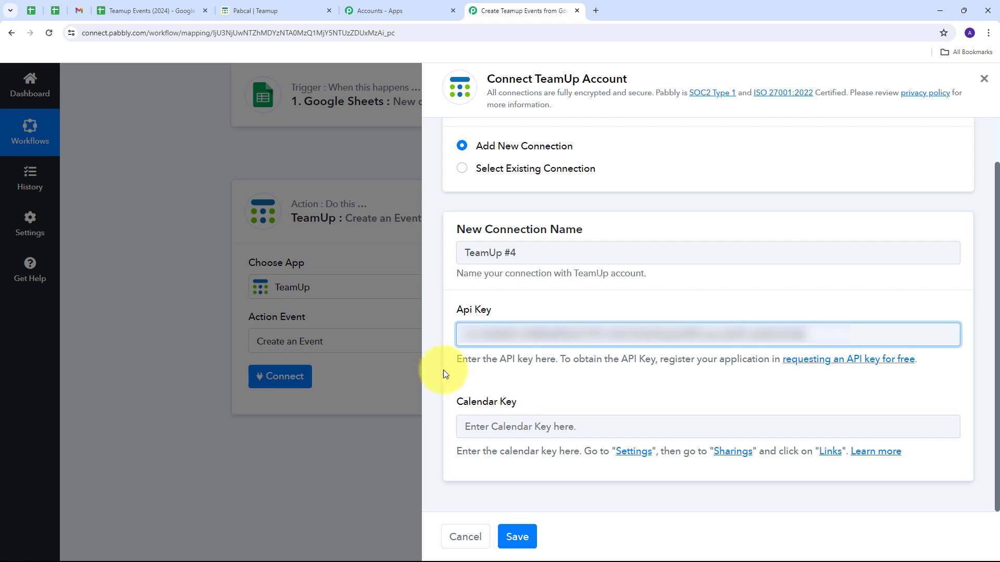
Switch to Teamup and, in the Pabcal calendar's sharing settings, start a new link named Teamup Events.
click(261, 8)
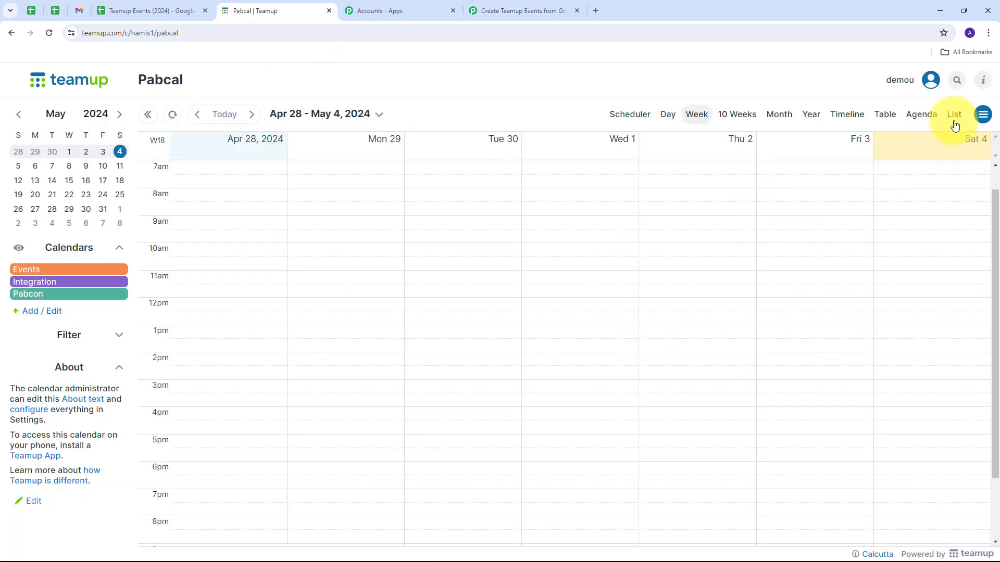
click(983, 116)
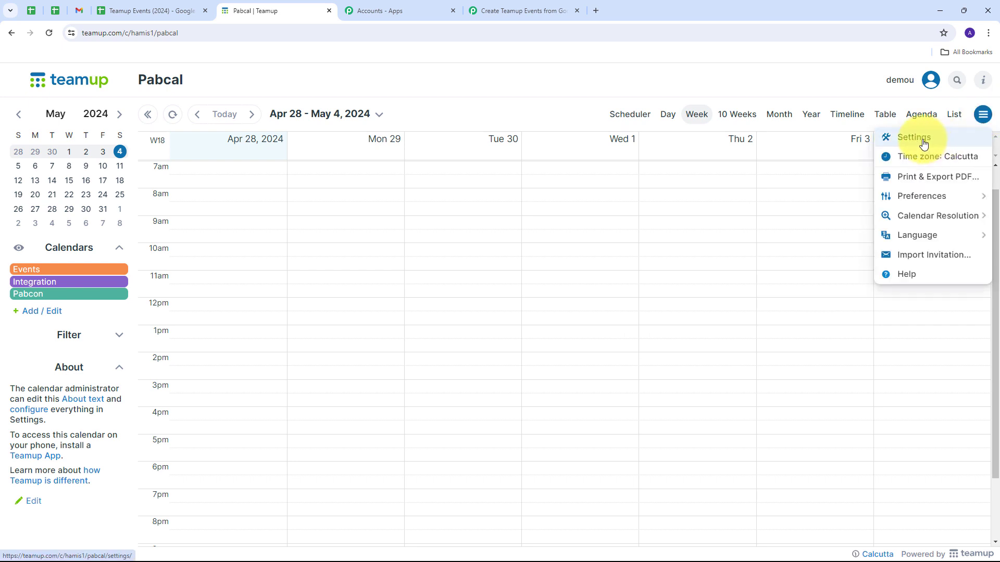
click(924, 141)
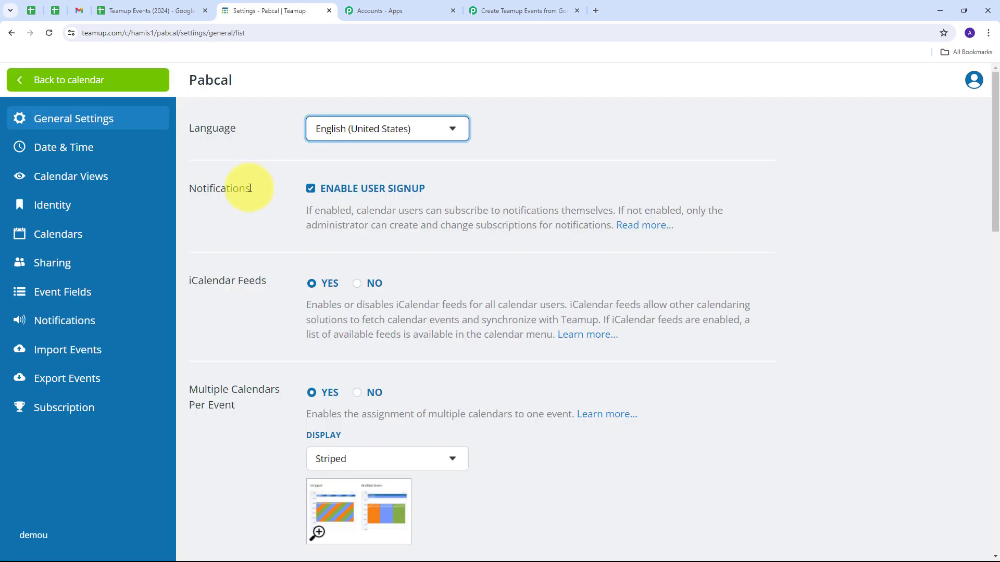
click(46, 265)
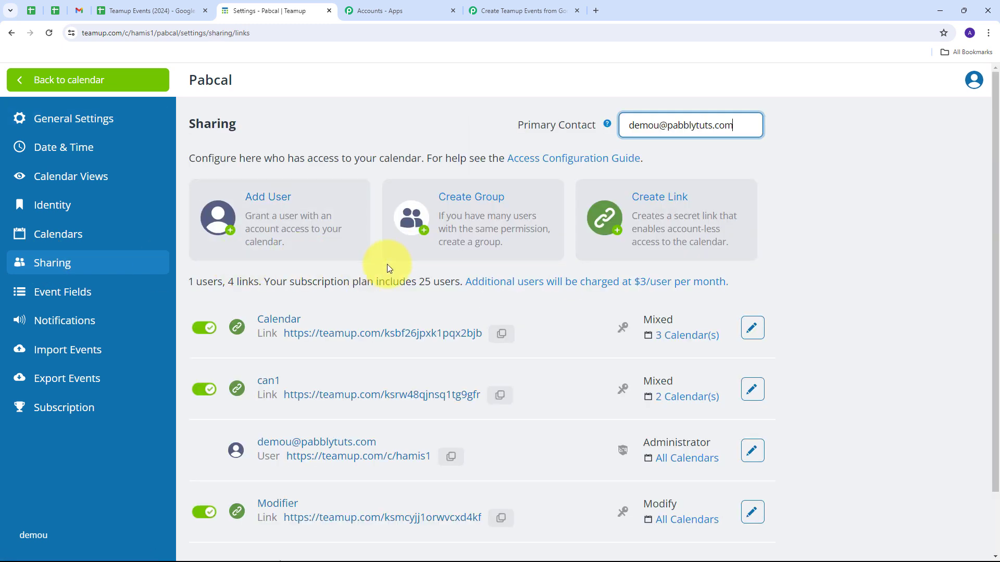
click(657, 205)
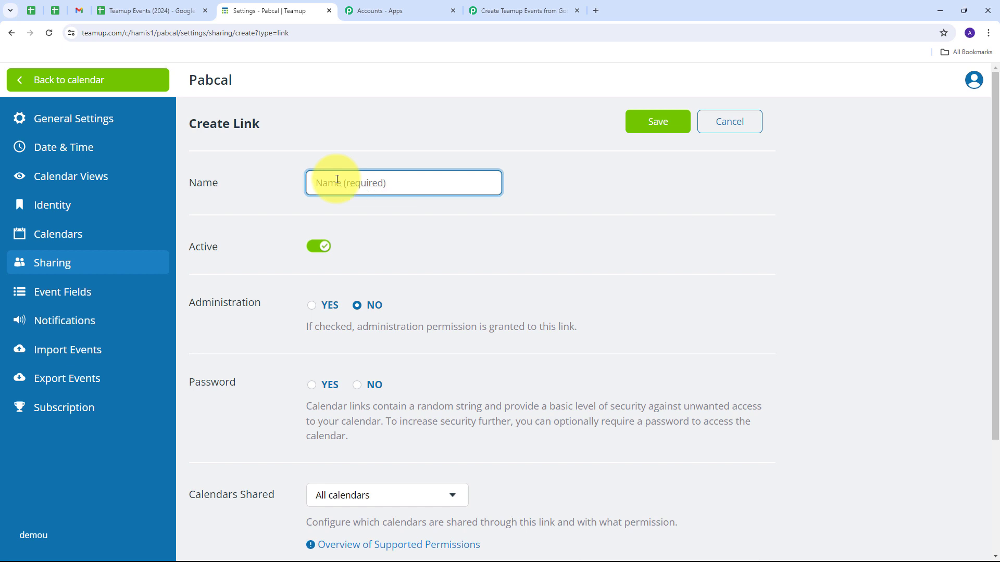
text(Teamup Events)
click(373, 220)
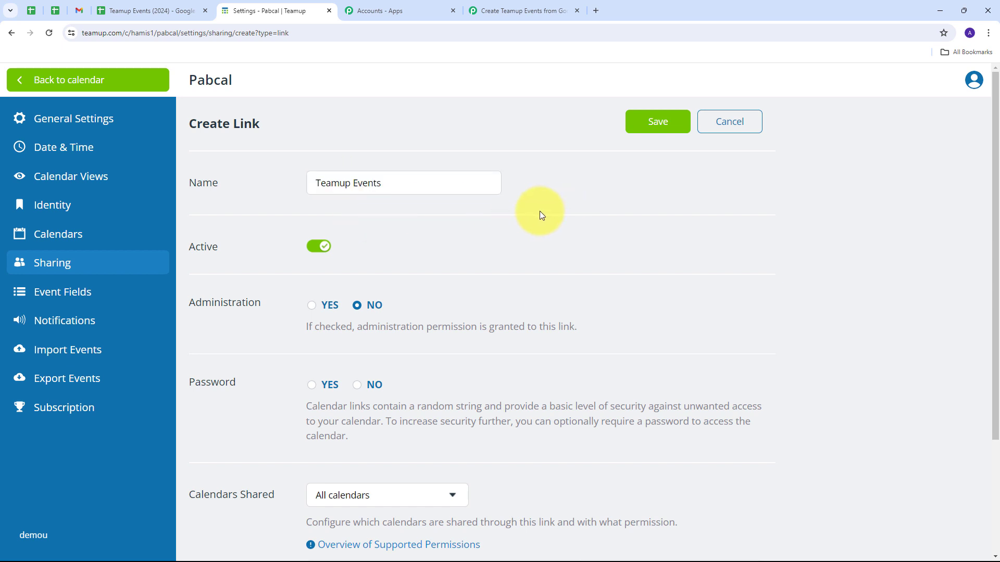
Limit the new link to selected calendars and give Events, Integration and Pabcon the Modify permission.
scroll(523, 211, down, 3)
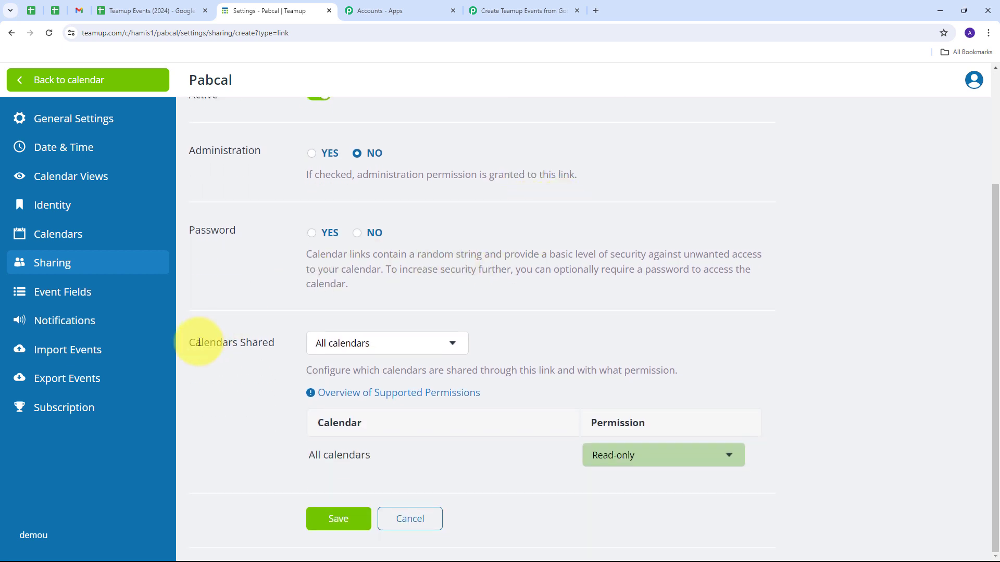
click(440, 348)
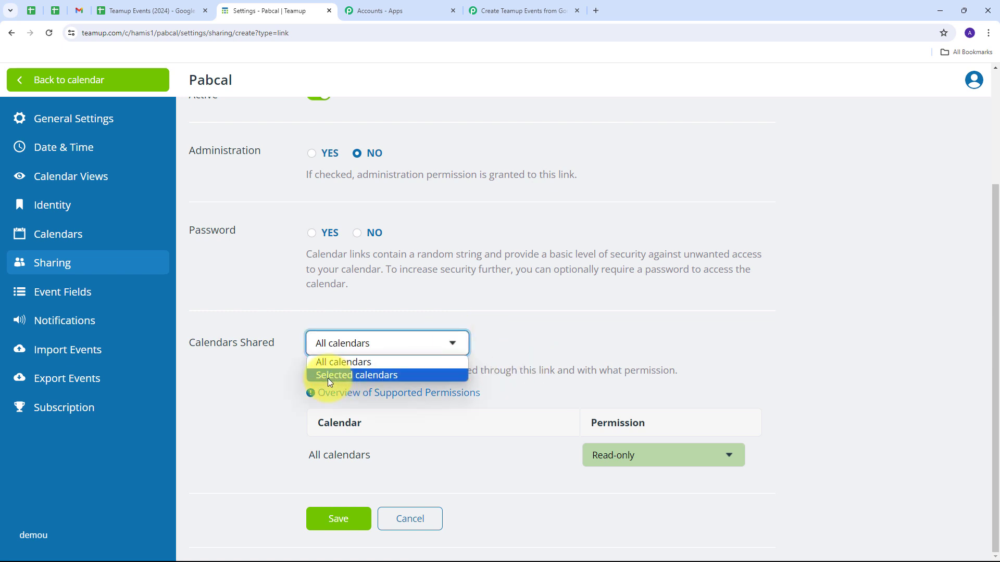
click(378, 375)
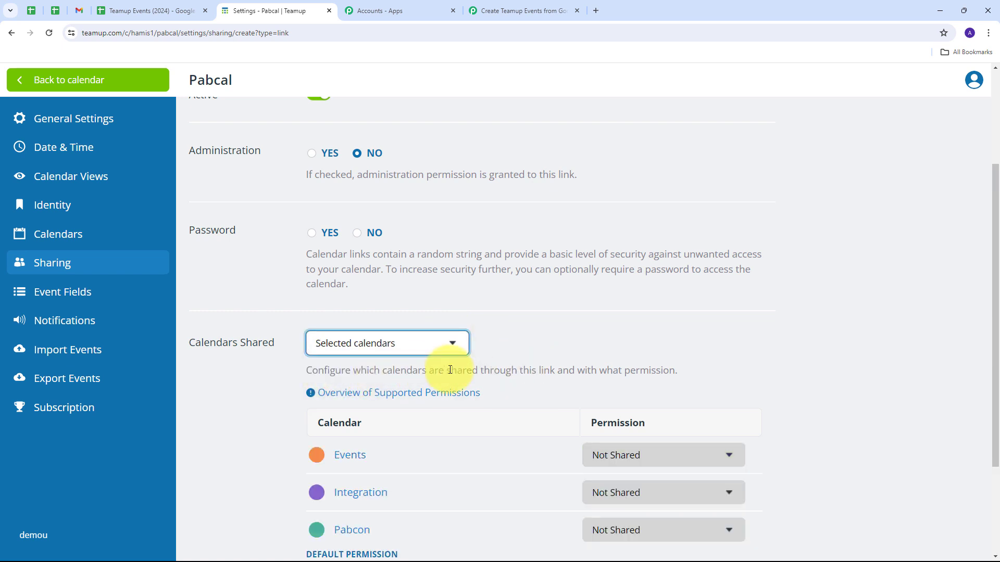
scroll(604, 265, down, 2)
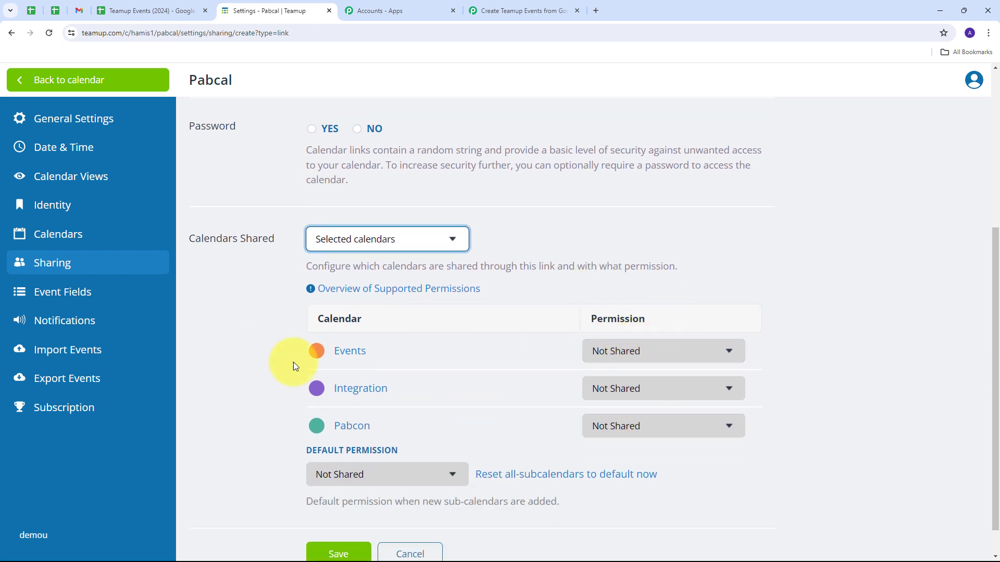
click(730, 352)
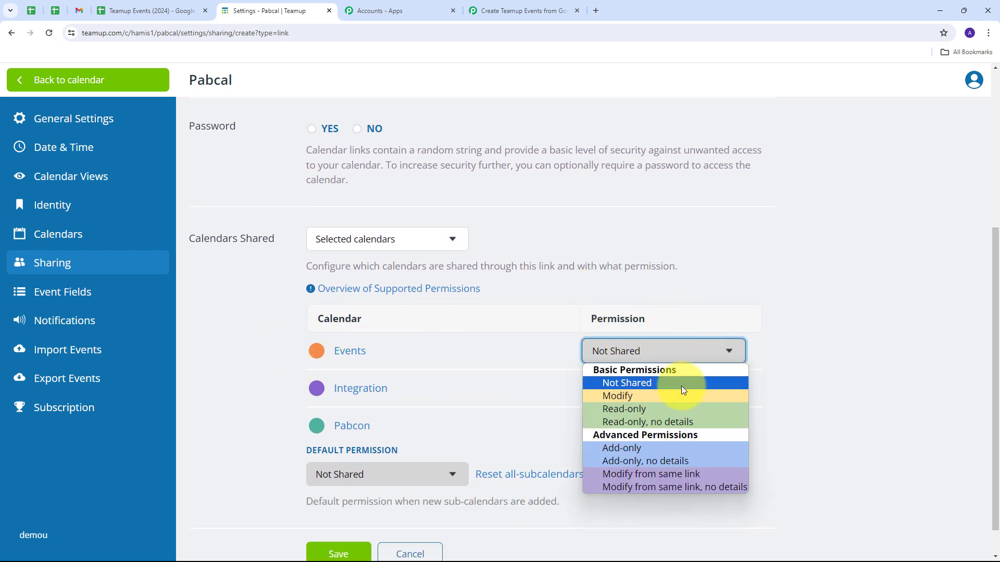
click(613, 397)
click(644, 387)
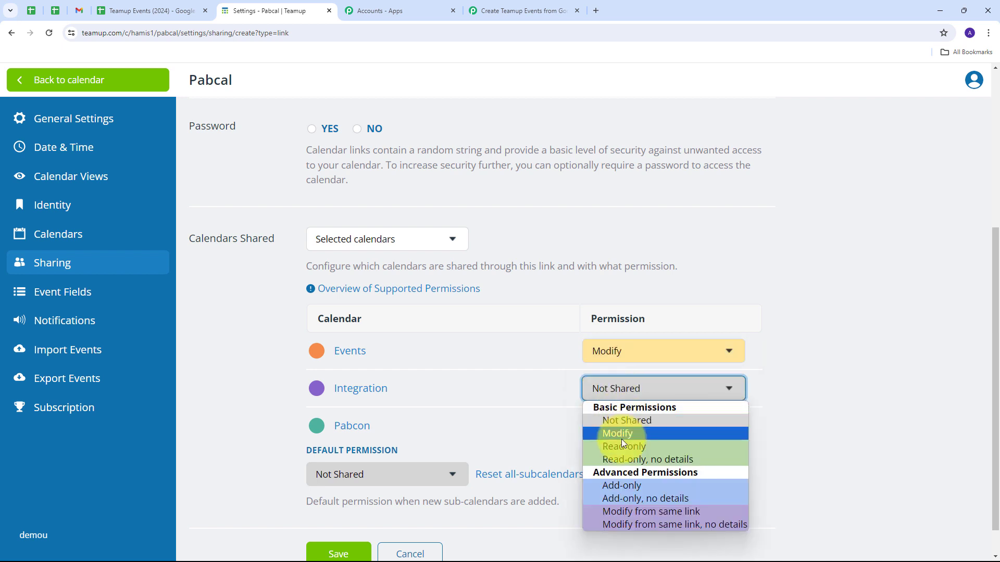
click(620, 435)
click(657, 428)
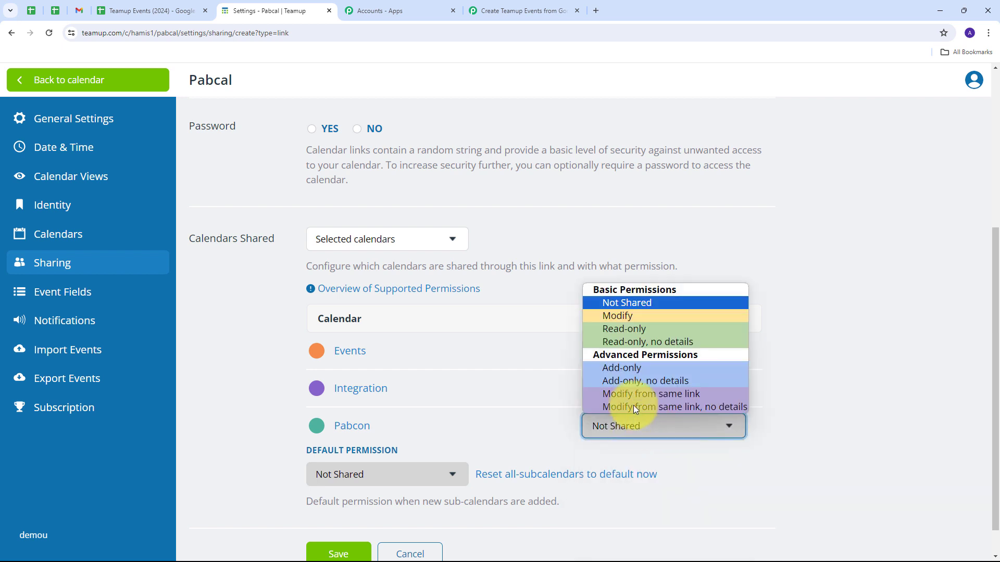
click(617, 316)
Set the link's default permission for new sub-calendars to Modify and save the link.
scroll(261, 423, down, 1)
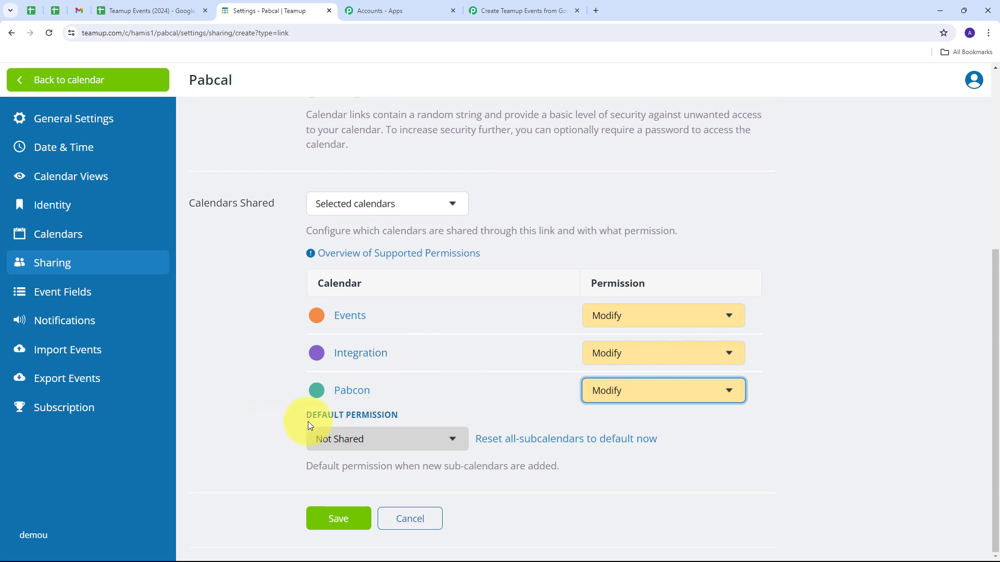
click(451, 436)
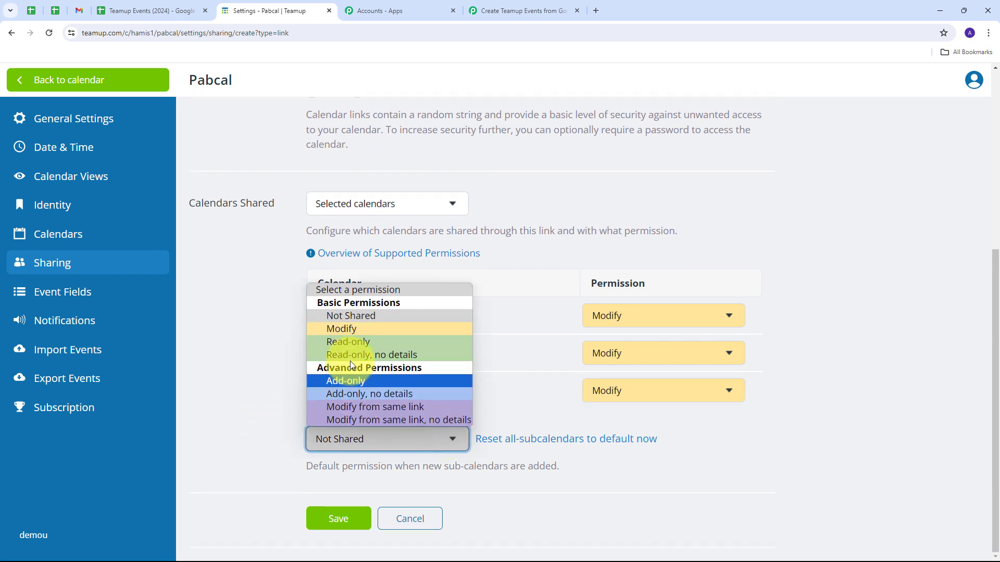
click(356, 332)
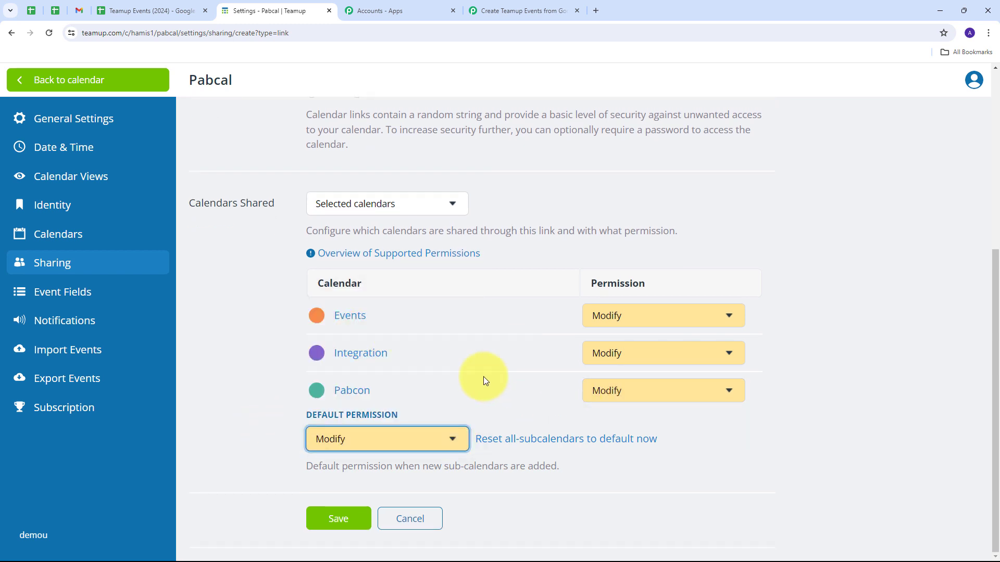
click(346, 519)
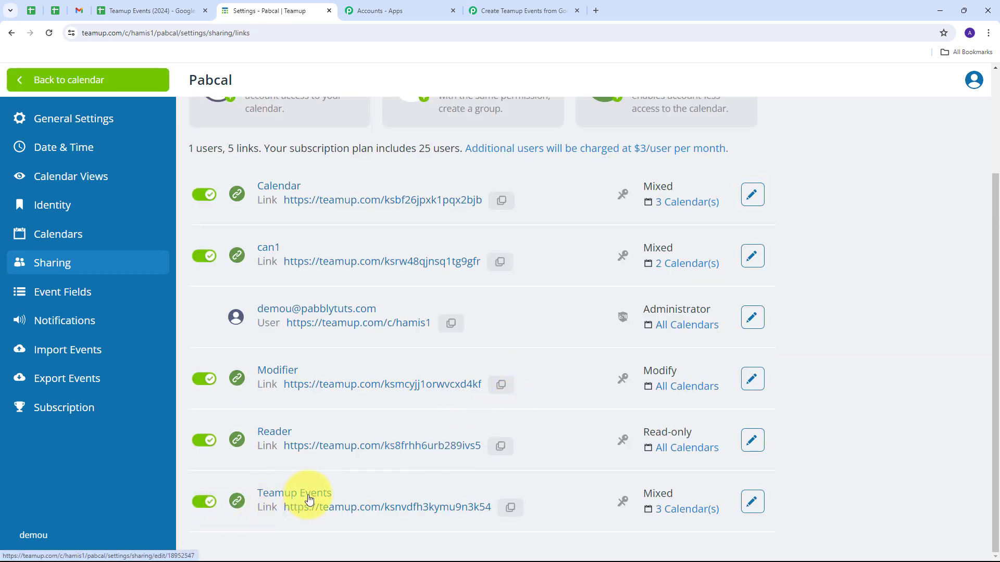
click(510, 507)
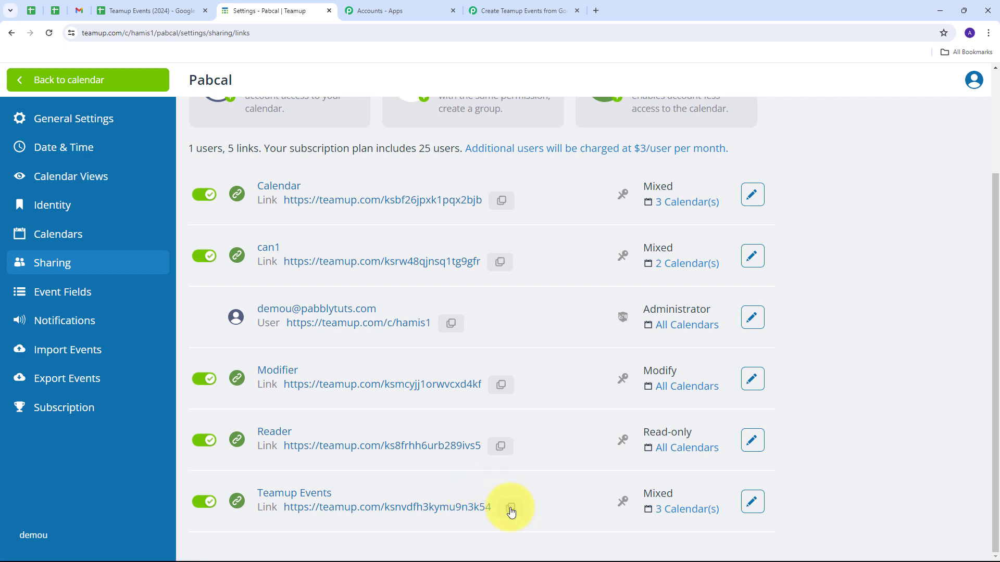
click(531, 9)
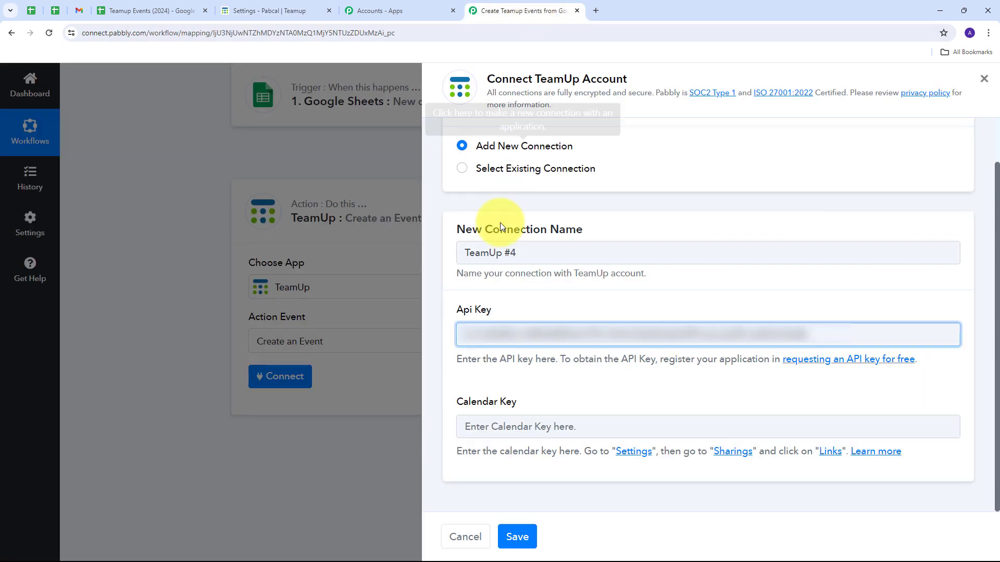
click(503, 422)
key(ctrl+v)
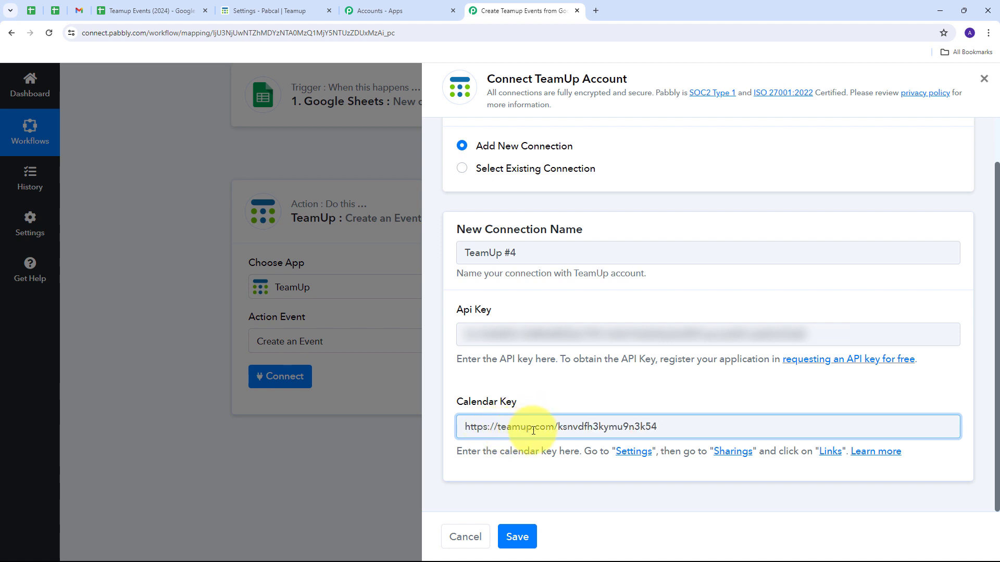
click(559, 429)
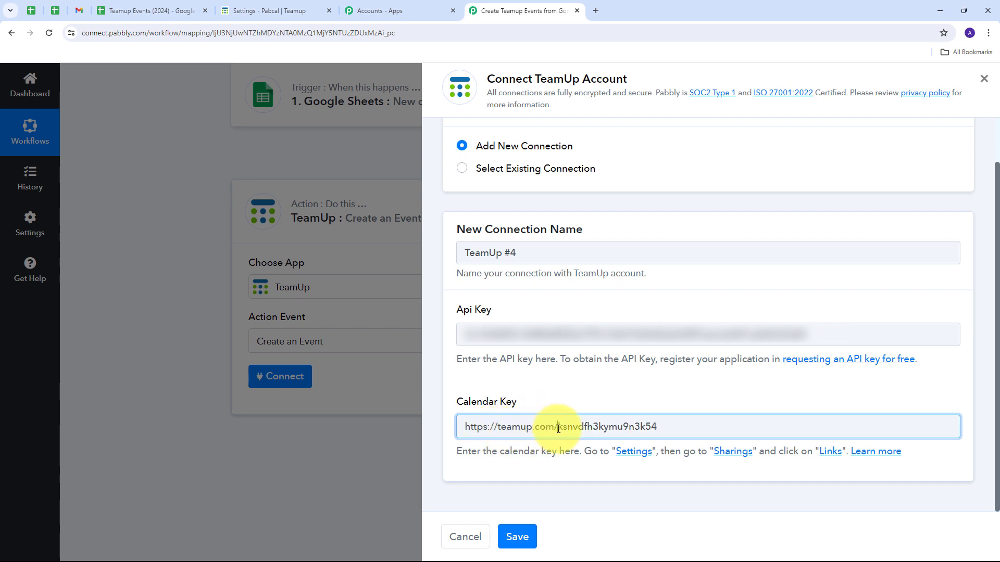
drag(556, 429, 445, 435)
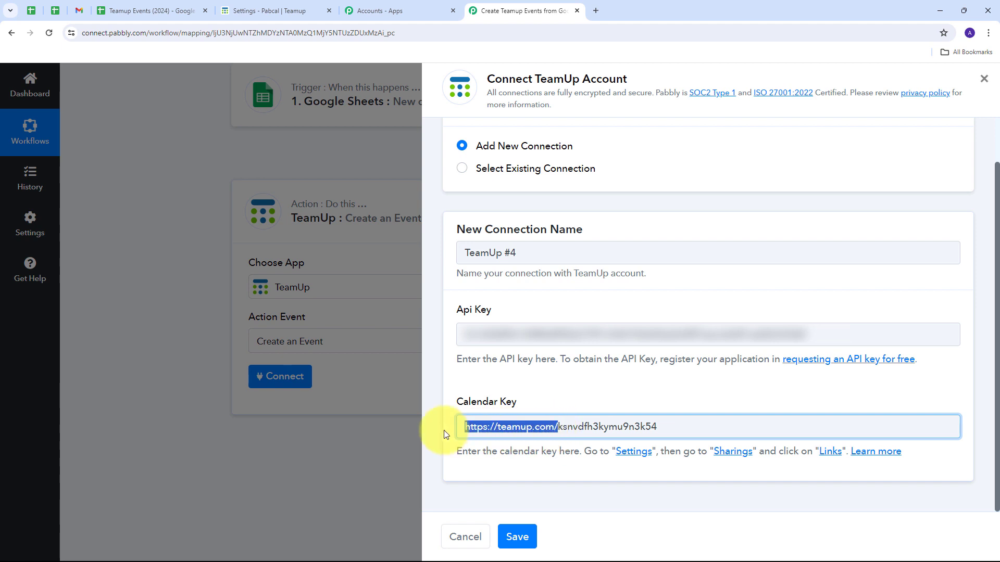
key(BackSpace)
click(546, 395)
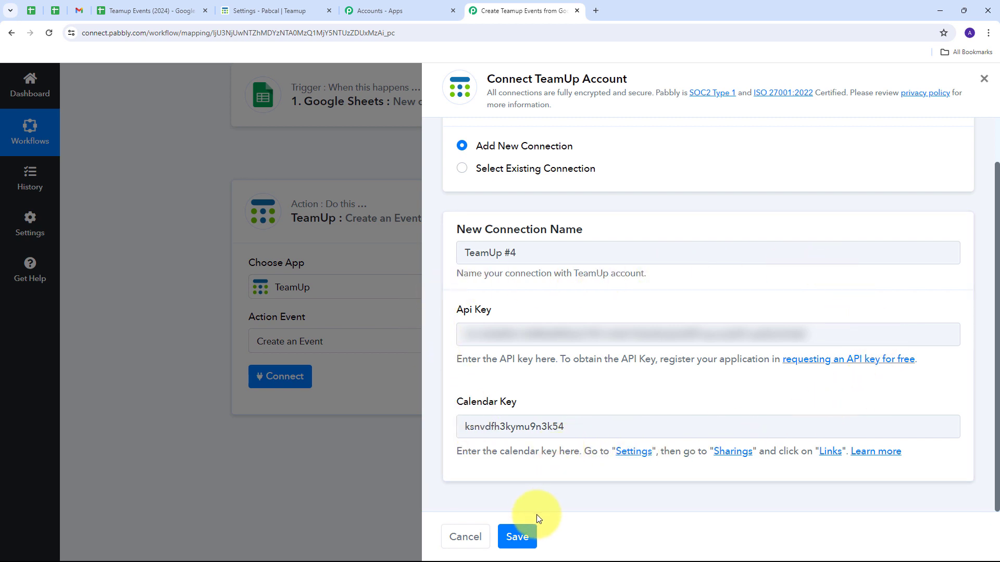
Save the new TeamUp connection and choose Events as the sub-calendar for the Create an Event action.
click(521, 536)
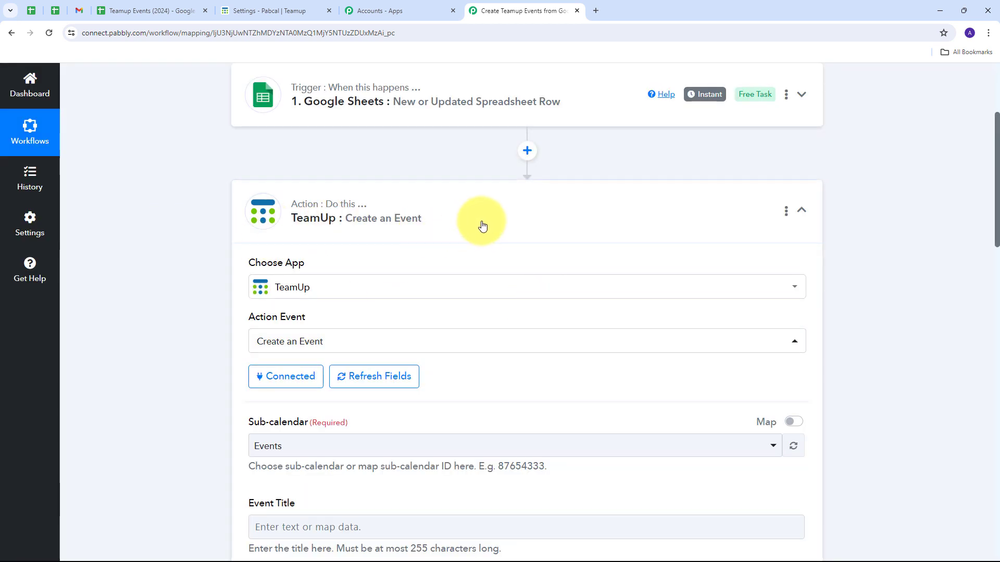
scroll(495, 211, down, 4)
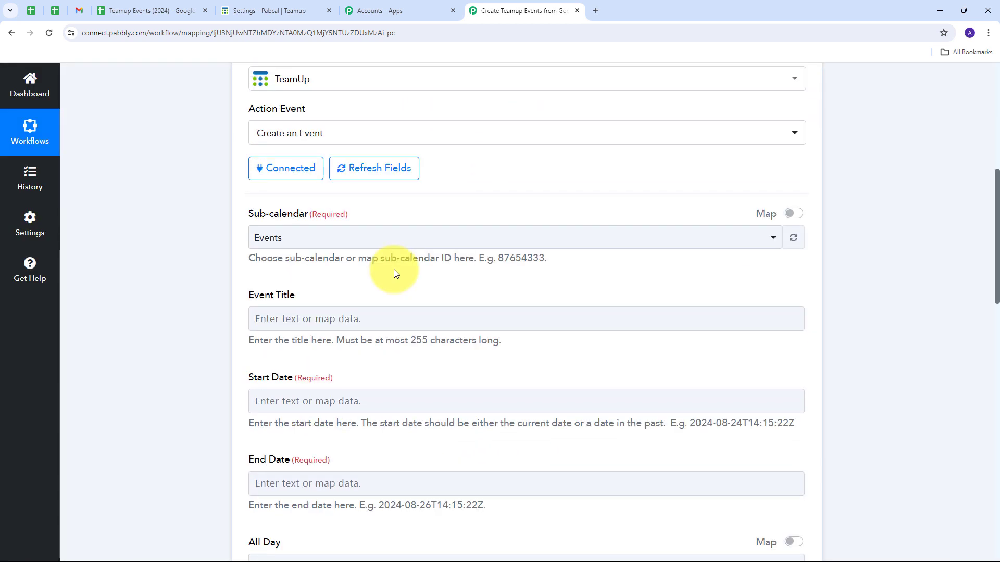
scroll(278, 274, down, 5)
scroll(382, 358, up, 5)
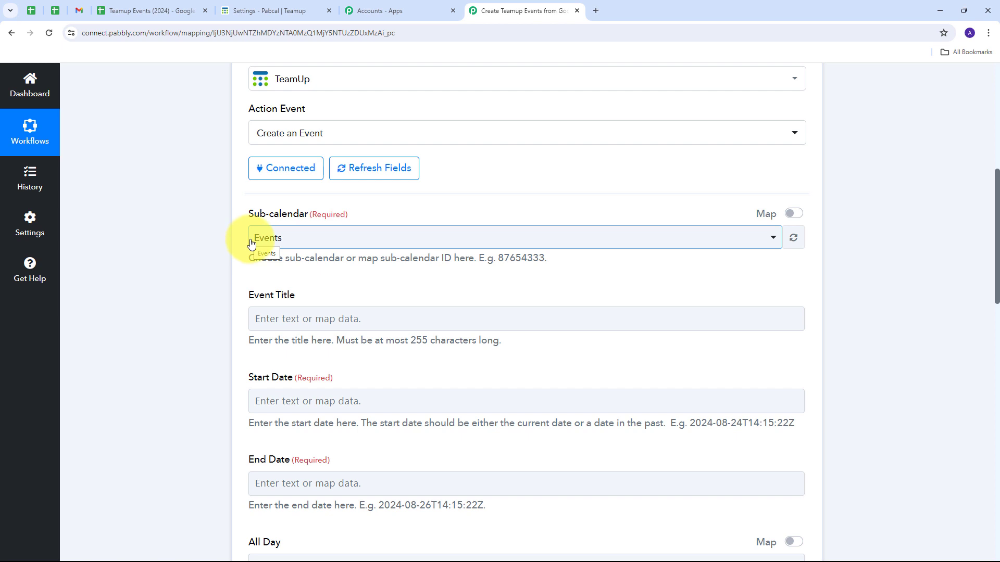
click(323, 240)
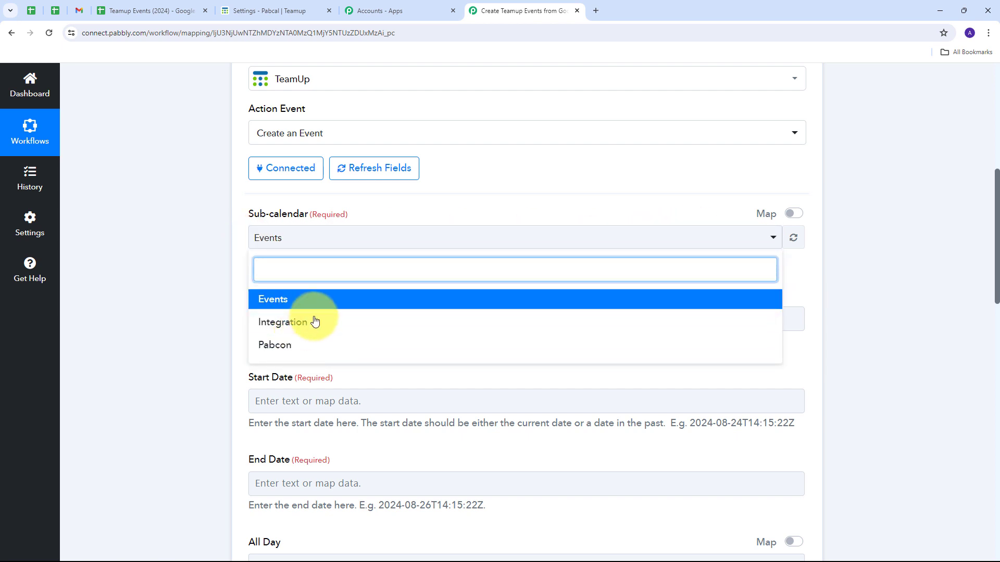
click(283, 303)
Map the TeamUp action's Event Title to the Event Title value from the Google Sheets trigger.
scroll(361, 273, down, 6)
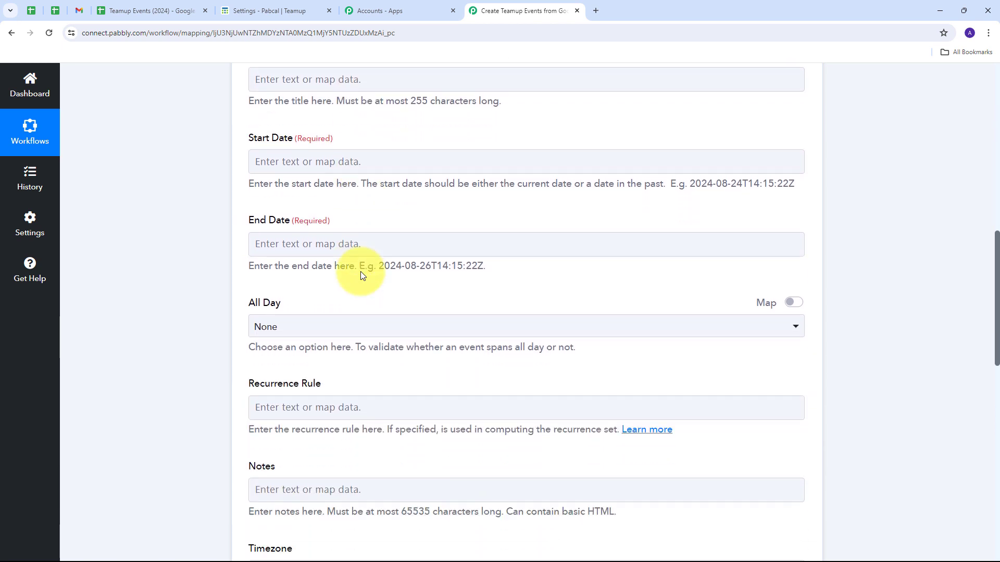
scroll(363, 275, up, 5)
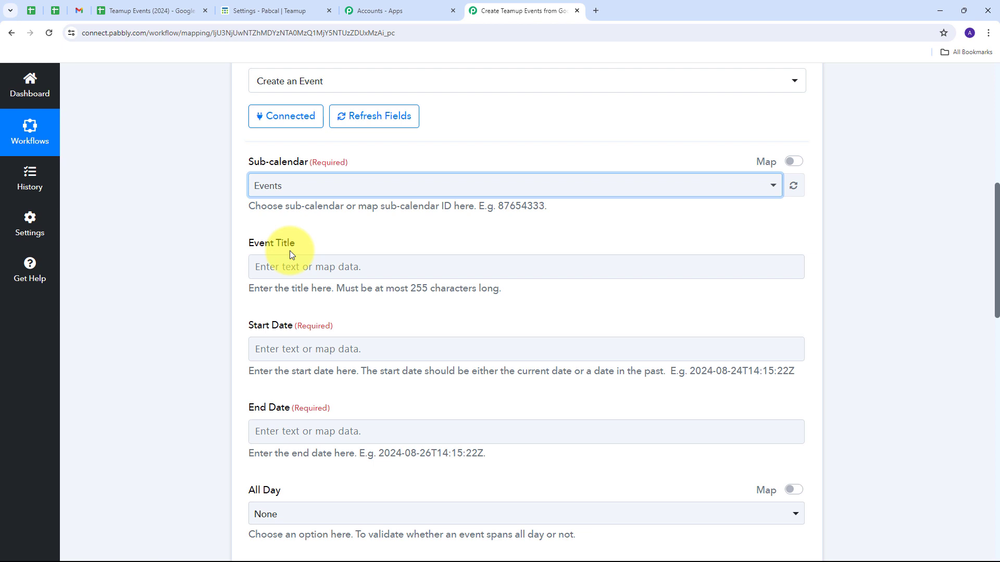
click(271, 266)
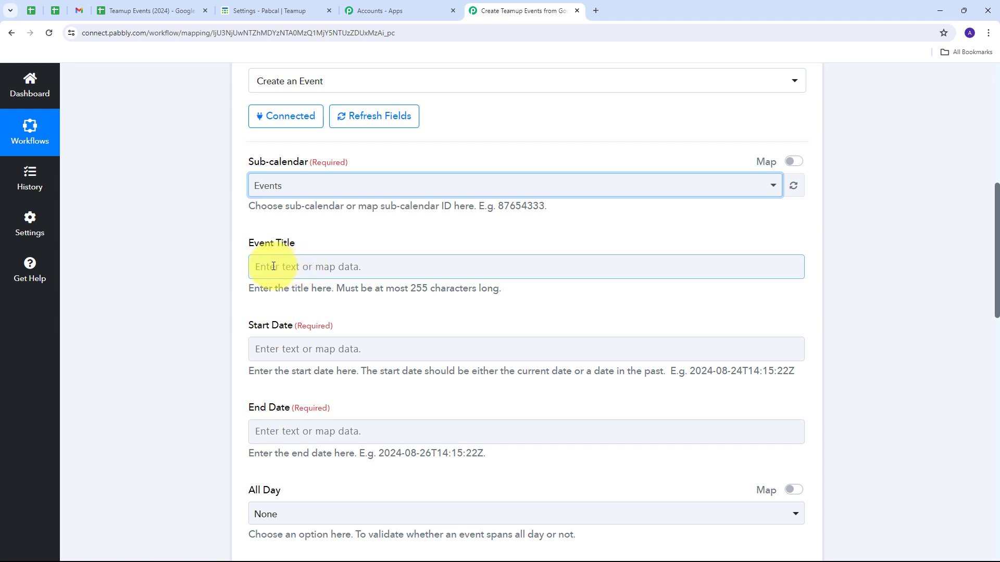
click(300, 268)
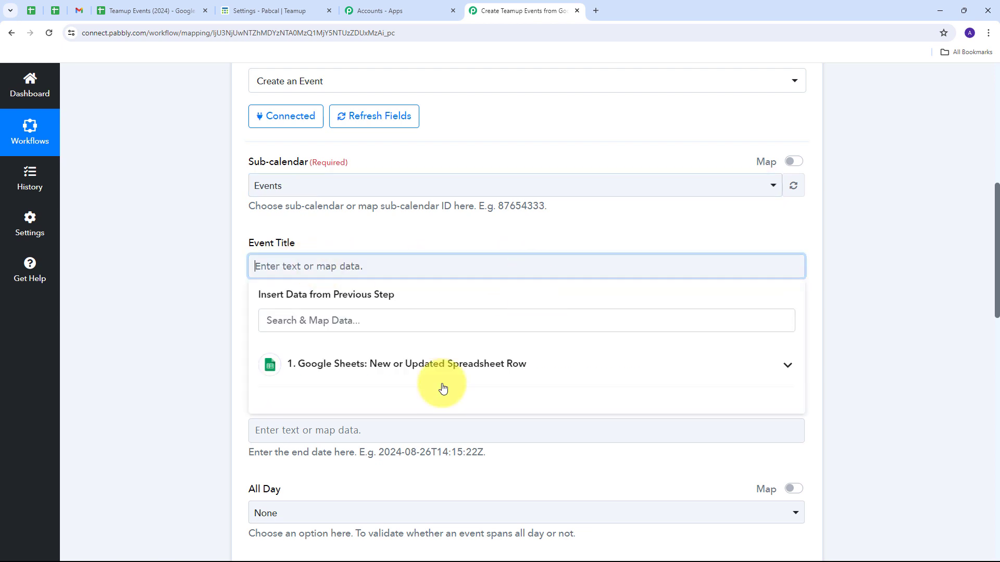
click(434, 372)
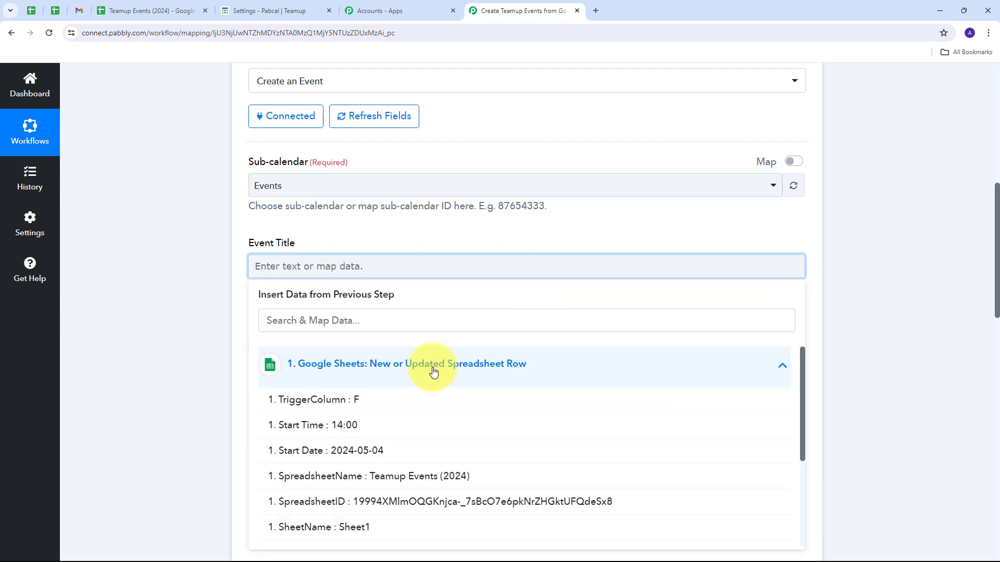
scroll(417, 443, down, 3)
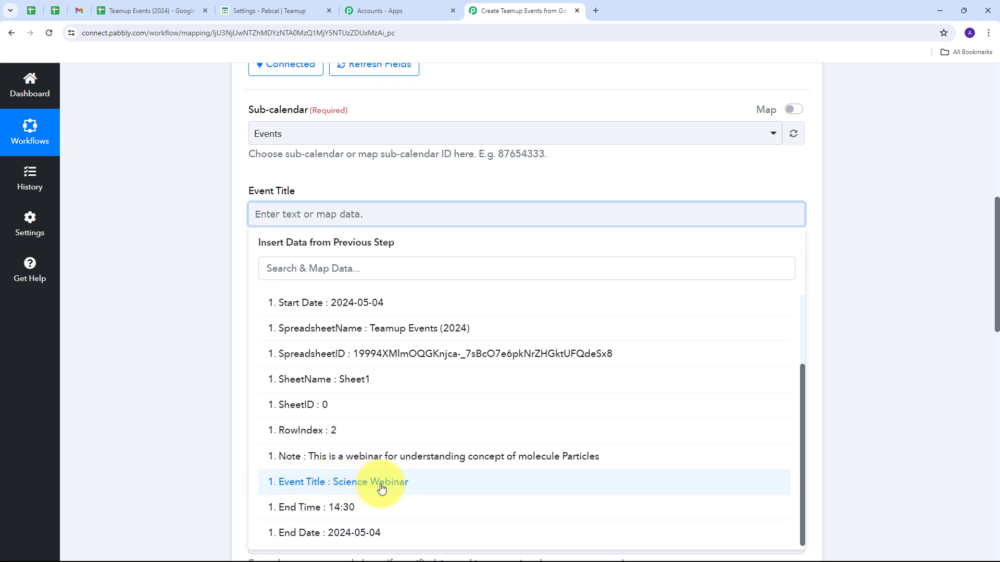
click(382, 484)
Check the Start Date example format and insert a Date/Time Formatter (Pabbly) action between the Google Sheets trigger and the TeamUp action.
scroll(379, 245, down, 1)
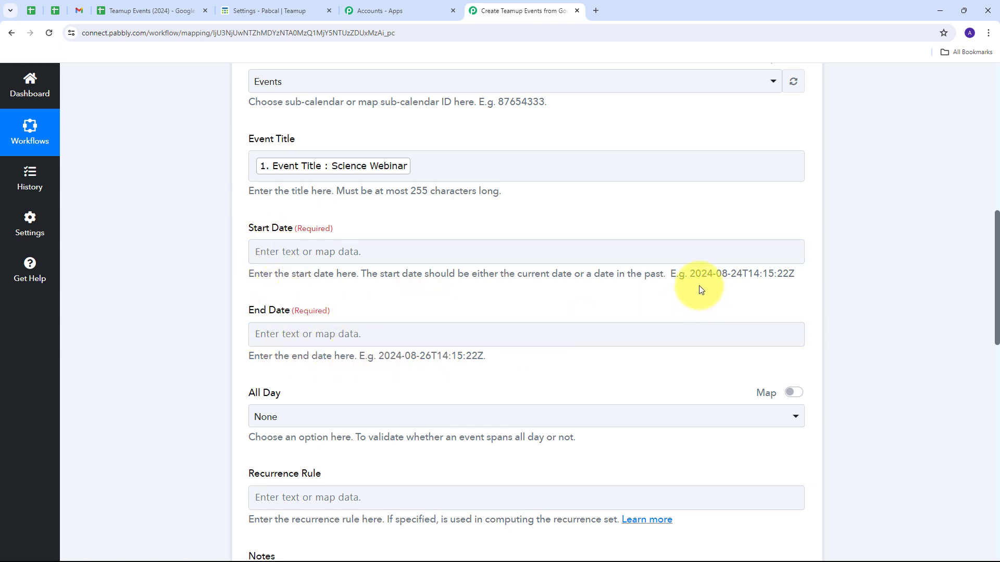
drag(691, 271, 906, 267)
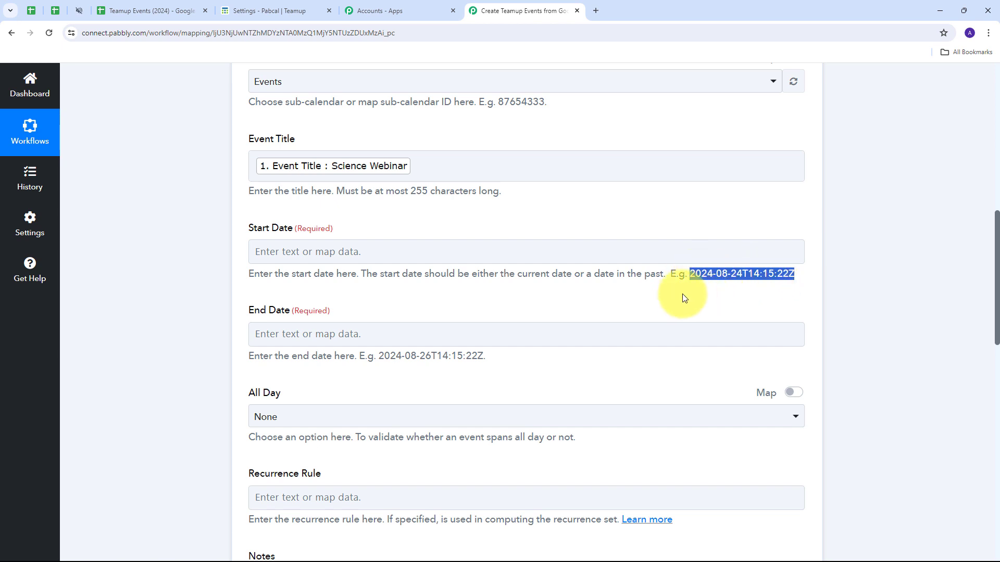
click(528, 303)
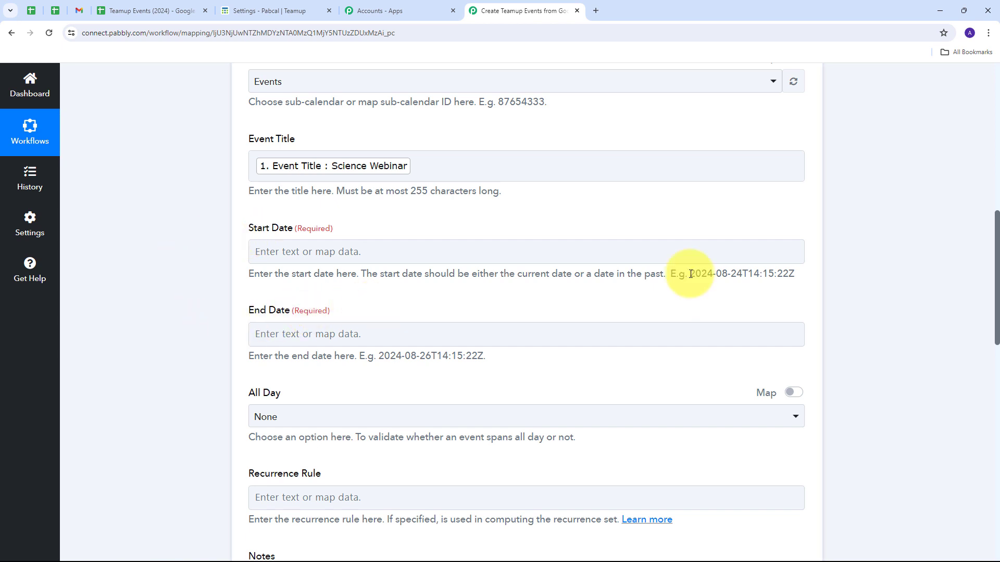
drag(687, 274, 834, 276)
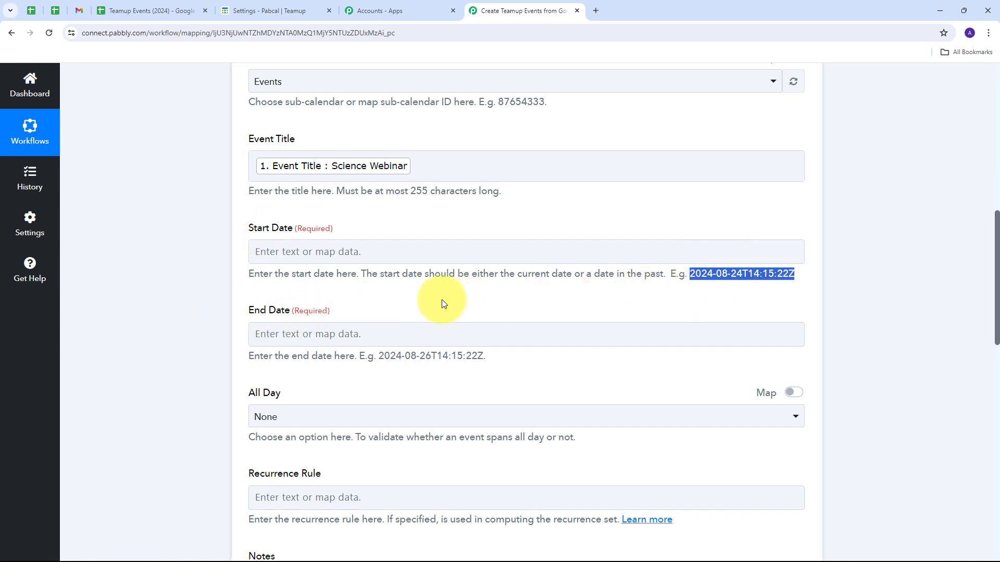
scroll(443, 303, up, 10)
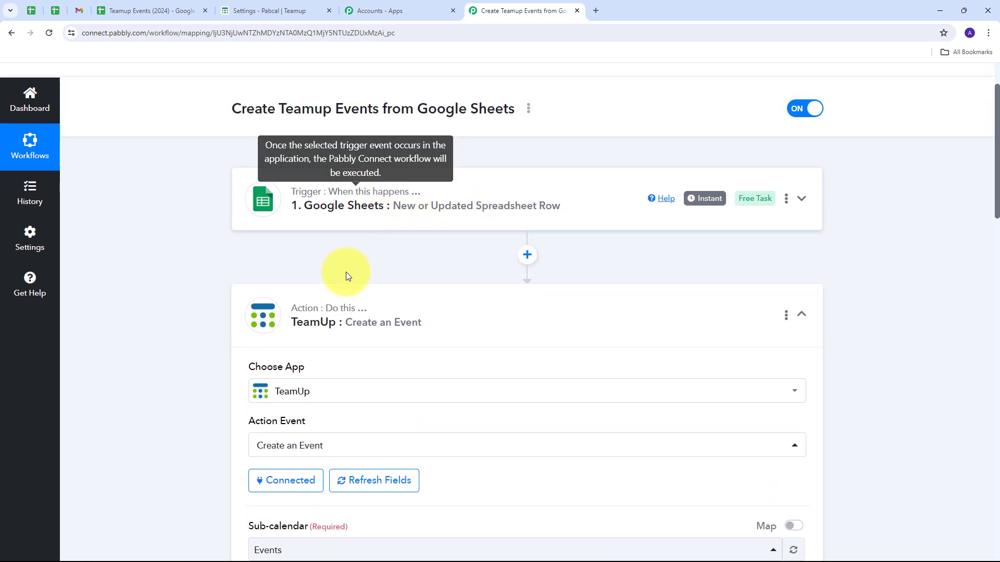
click(527, 255)
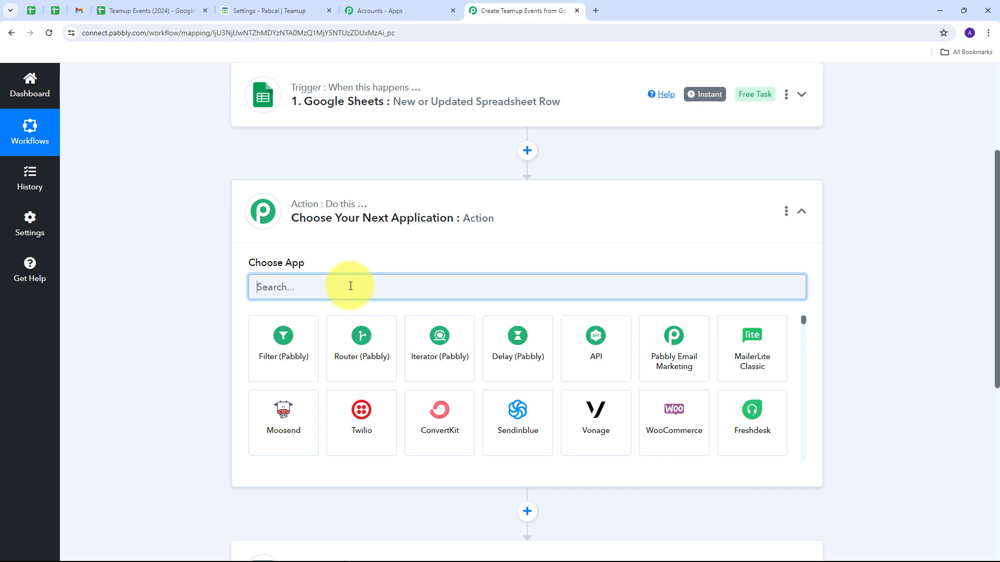
text(Date)
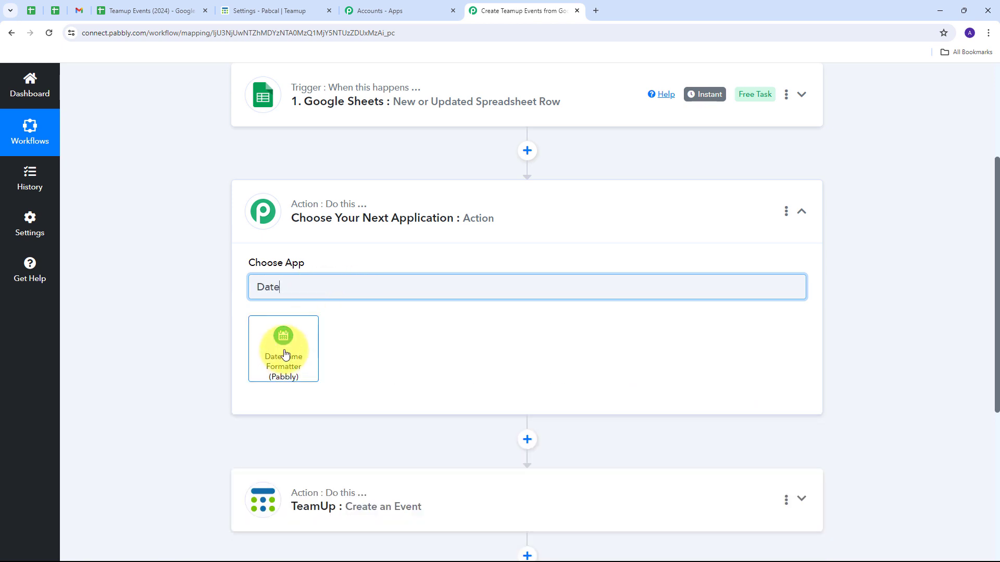
click(284, 364)
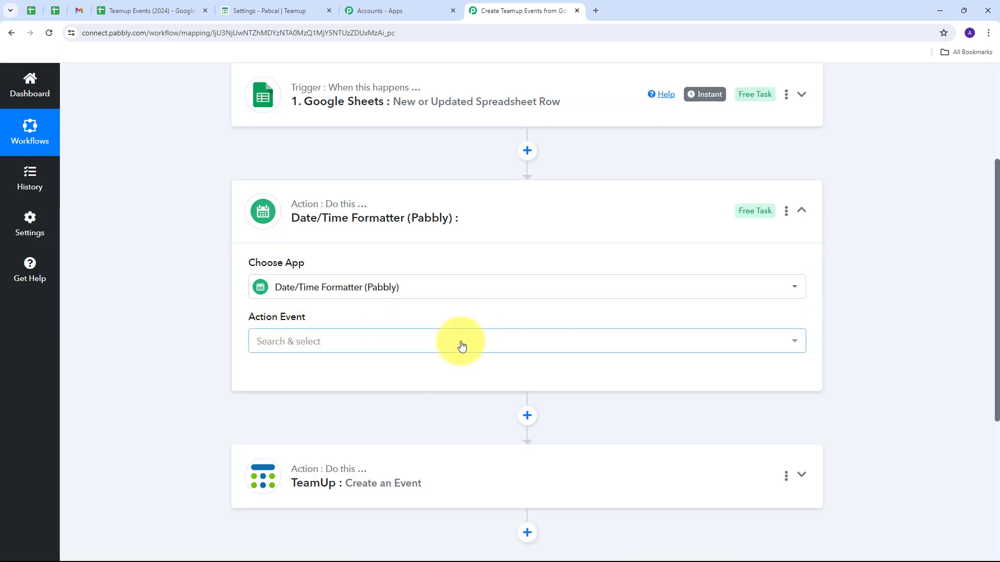
Set the Date/Time Formatter's action event to Format Time Zone Only and connect it.
click(542, 351)
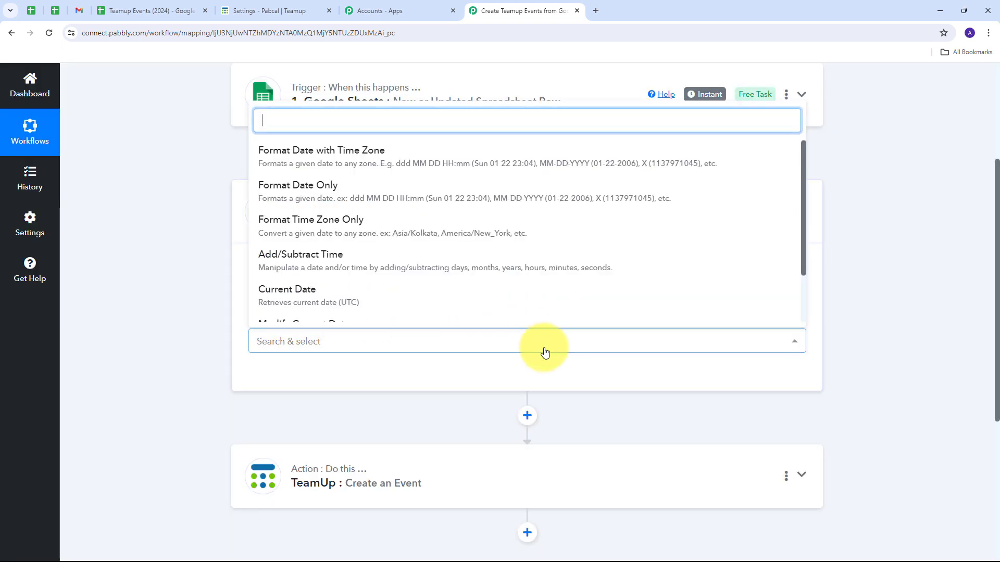
click(354, 230)
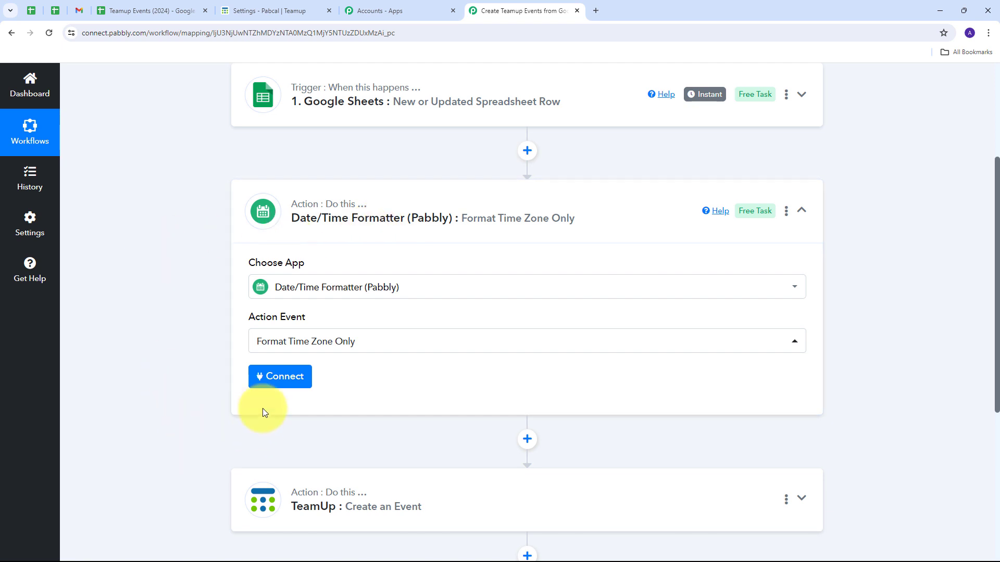
click(282, 380)
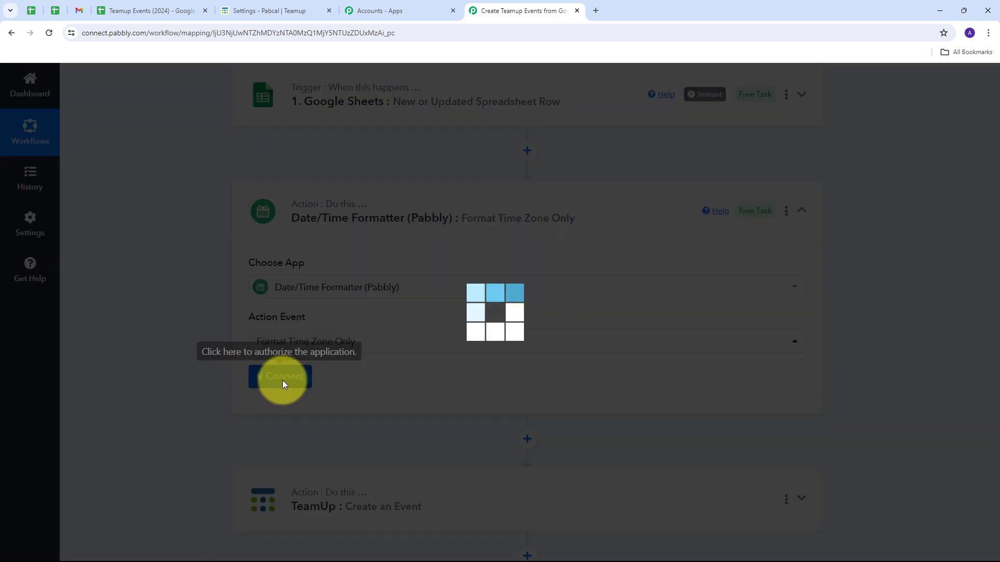
Fill the formatter's Date with the Google Sheets Start Date and Start Time values, separated by the letter T.
scroll(463, 312, down, 3)
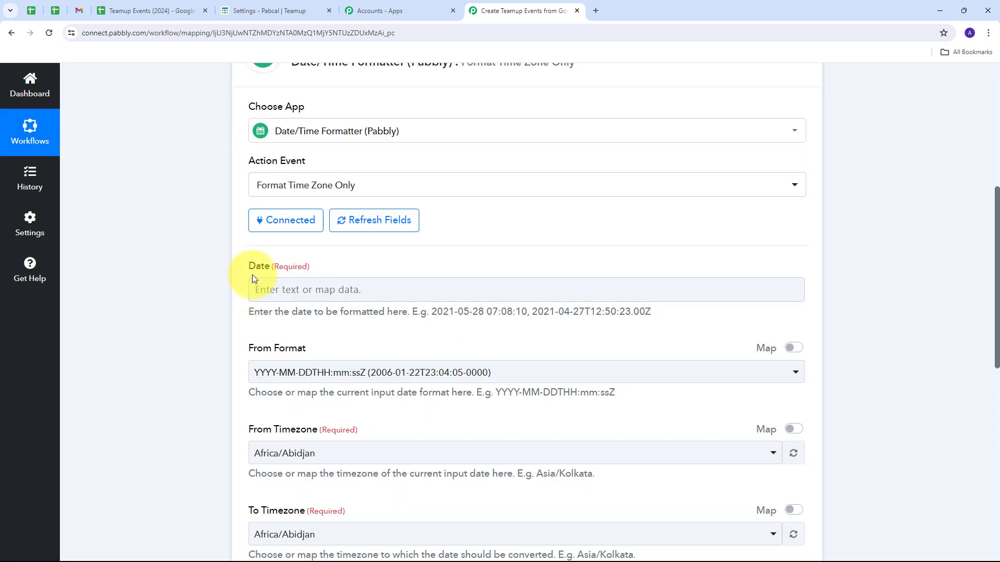
click(310, 286)
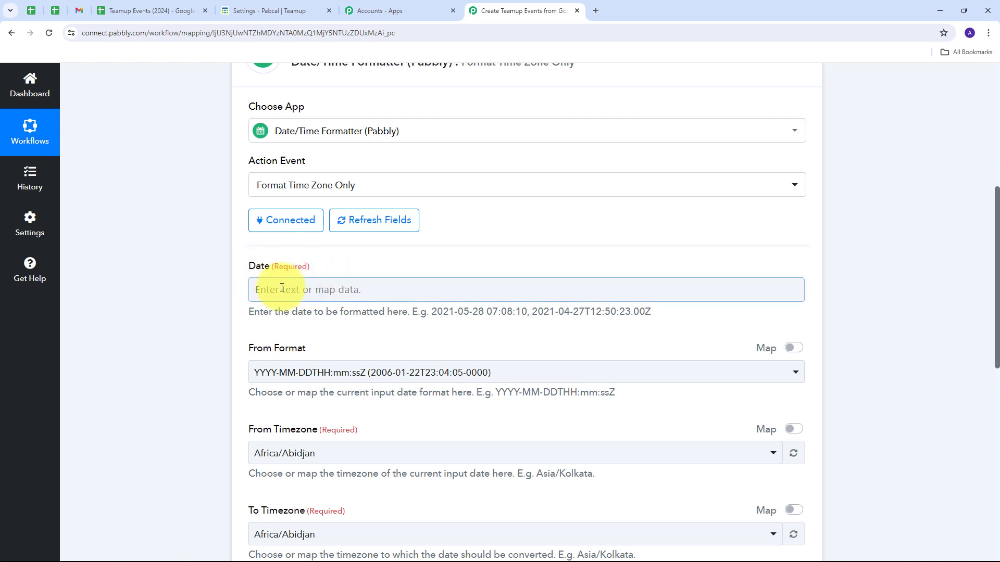
click(292, 289)
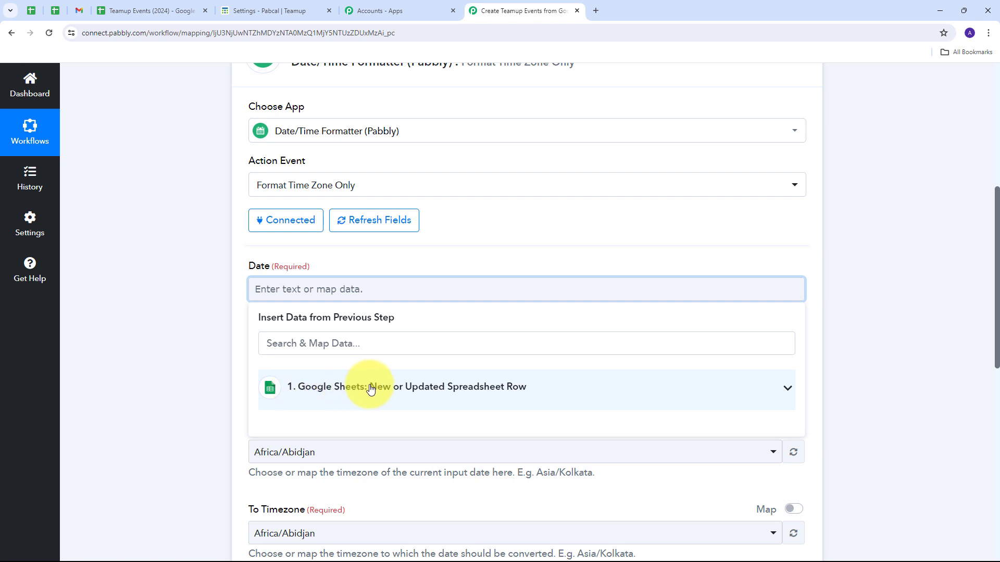
click(435, 389)
scroll(384, 415, down, 1)
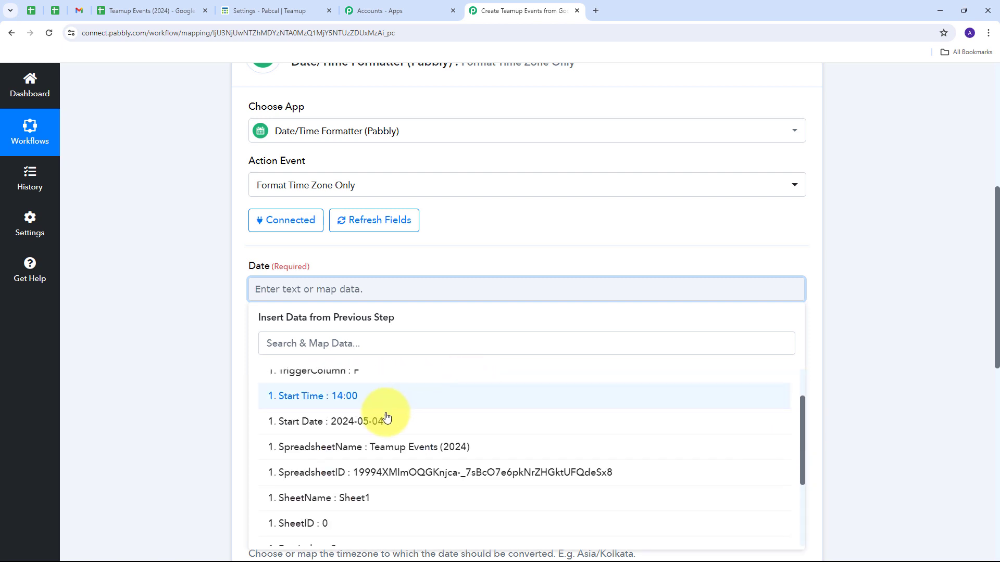
click(348, 423)
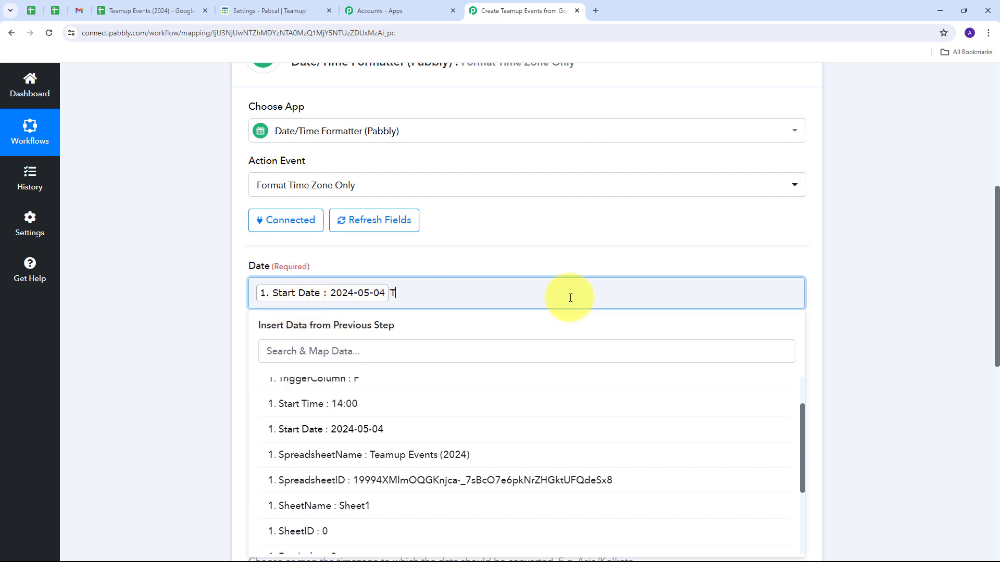
click(334, 406)
click(479, 245)
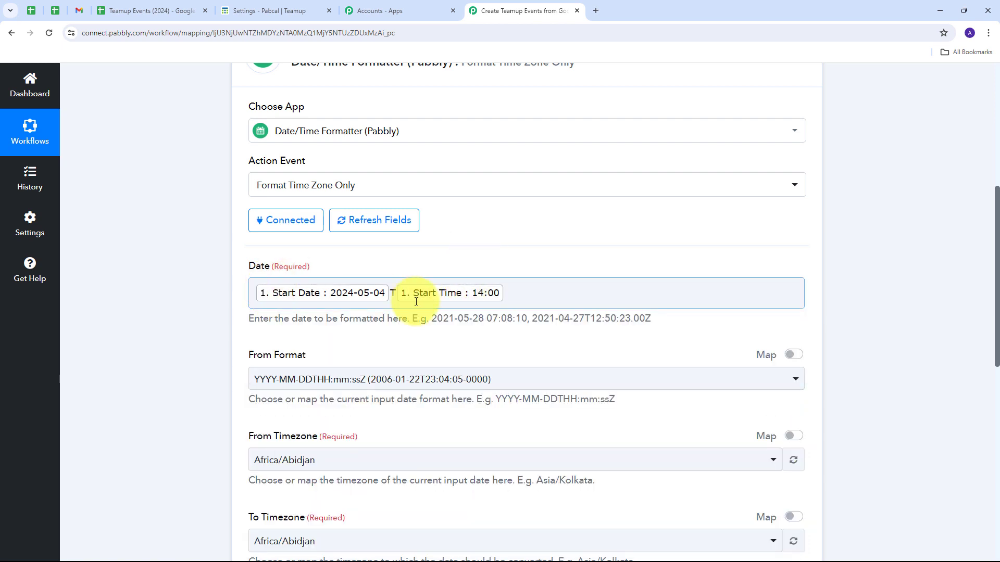
Set the formatter's From Timezone to Asia/Kolkata.
scroll(393, 315, down, 1)
scroll(392, 314, down, 1)
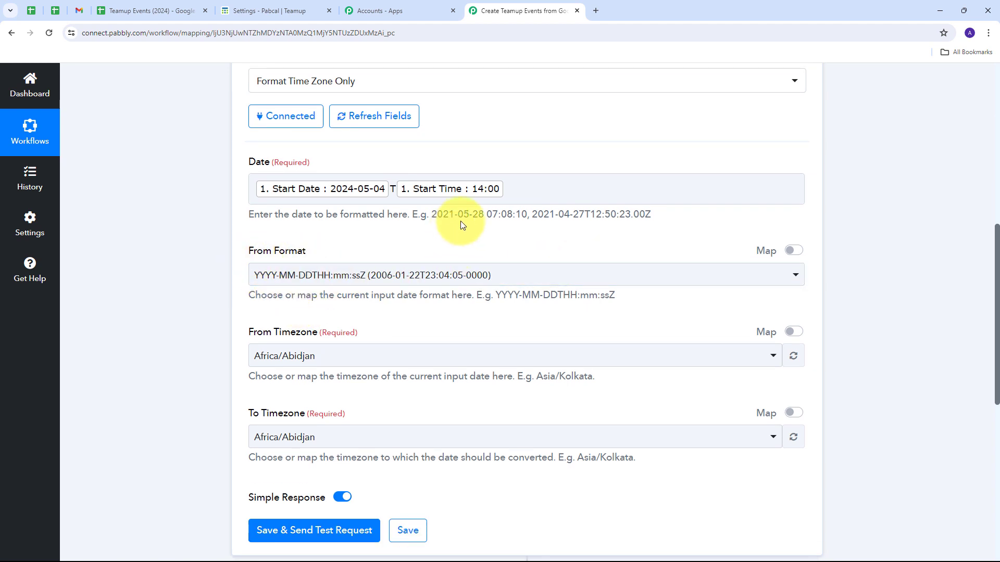
click(345, 283)
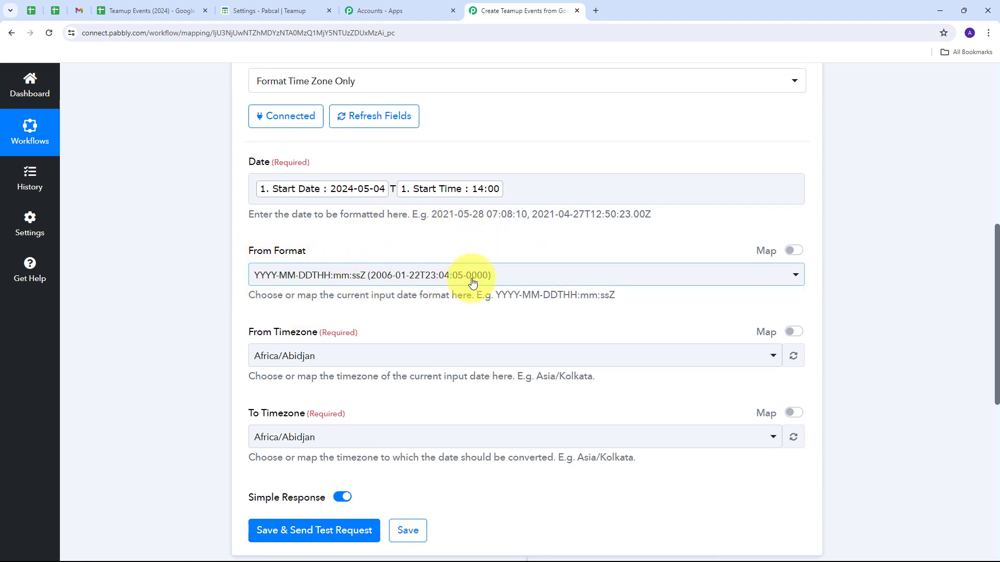
scroll(414, 287, down, 1)
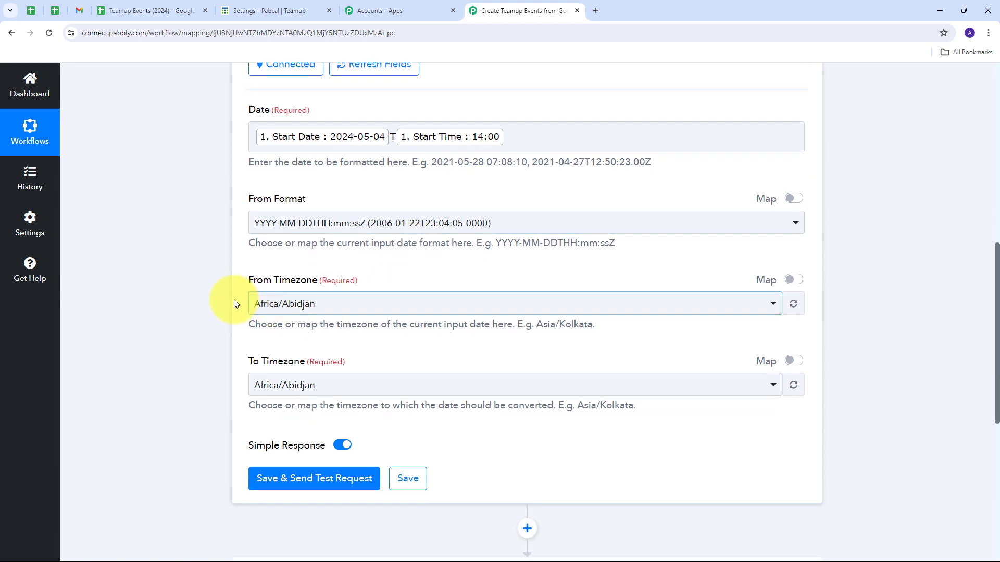
click(285, 299)
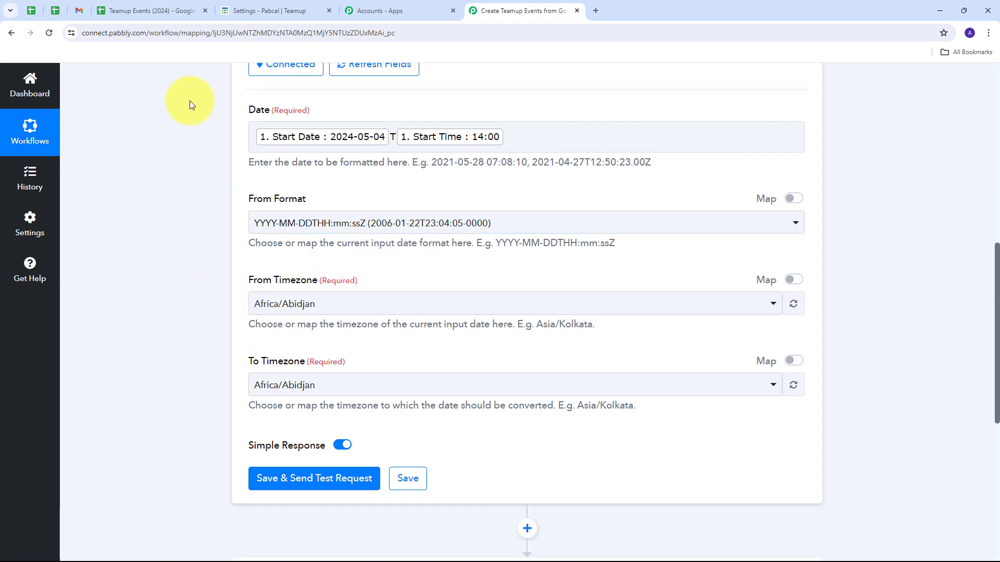
click(383, 305)
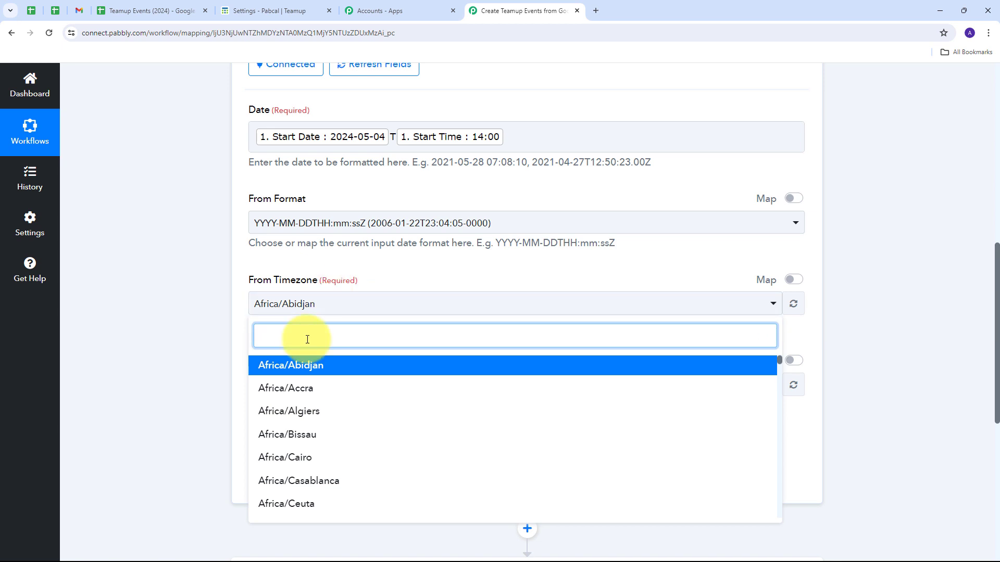
text(kol)
click(298, 366)
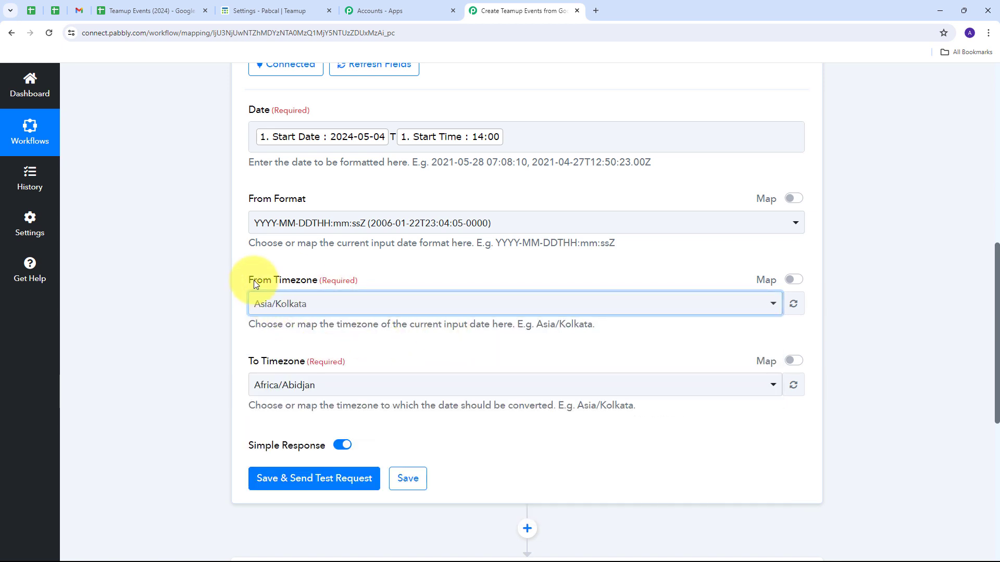
Set the Date/Time Formatter's To Timezone to Etc/UTC.
scroll(409, 334, down, 1)
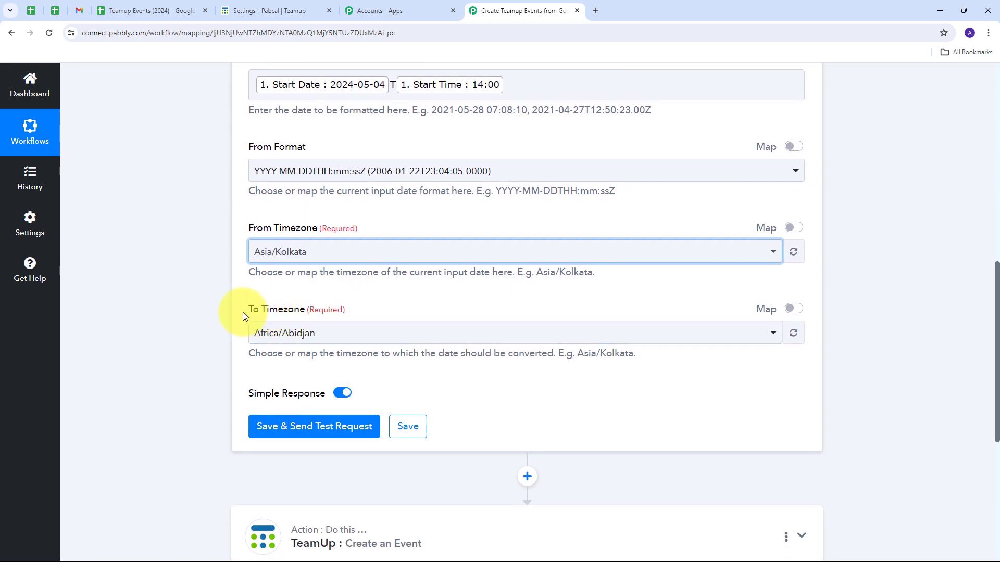
click(351, 335)
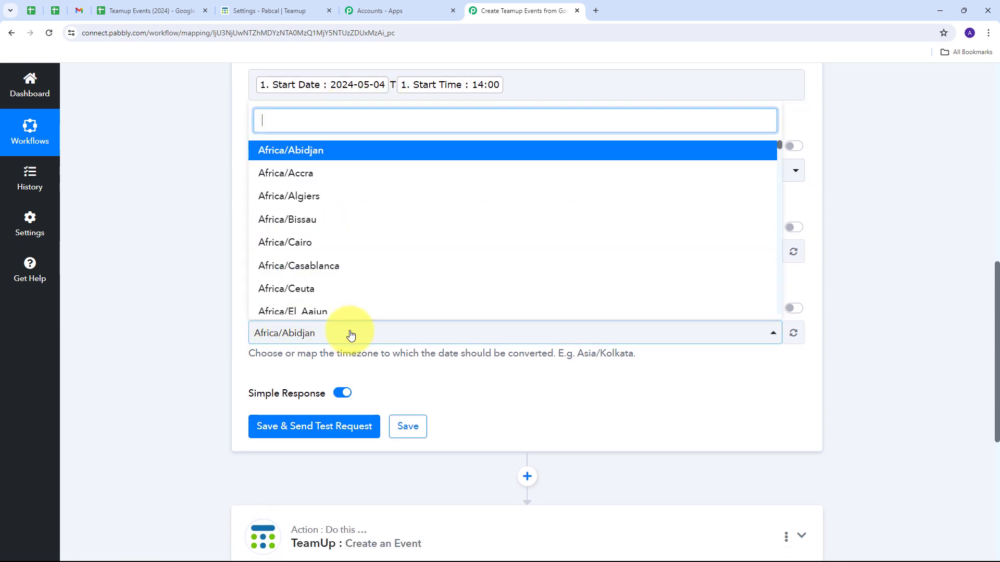
text(Ut)
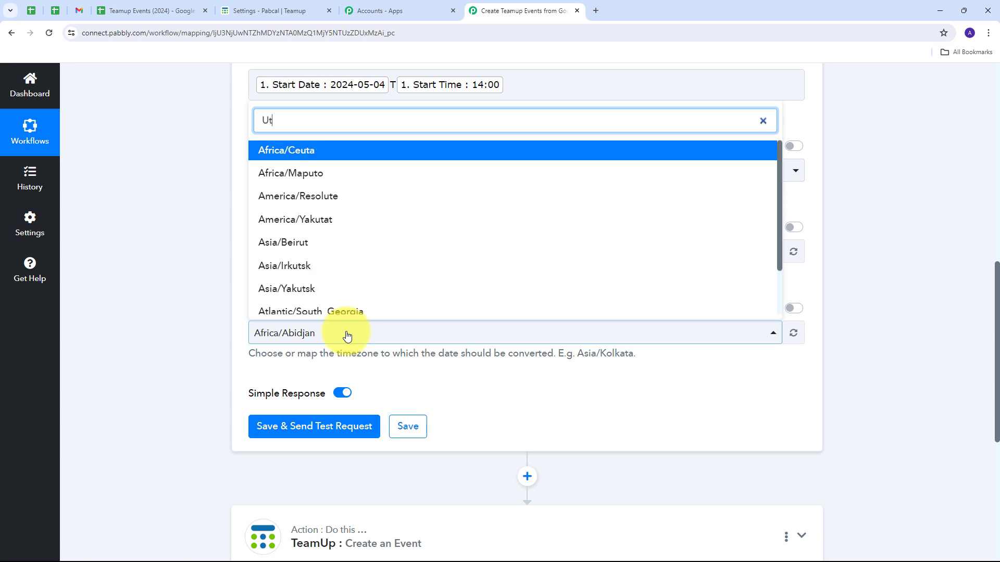
text(C)
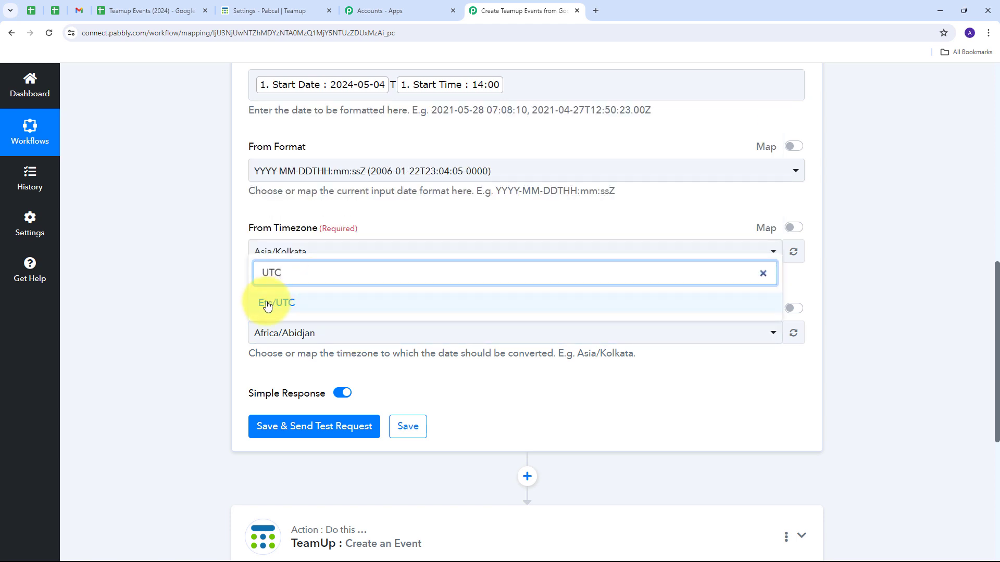
click(294, 304)
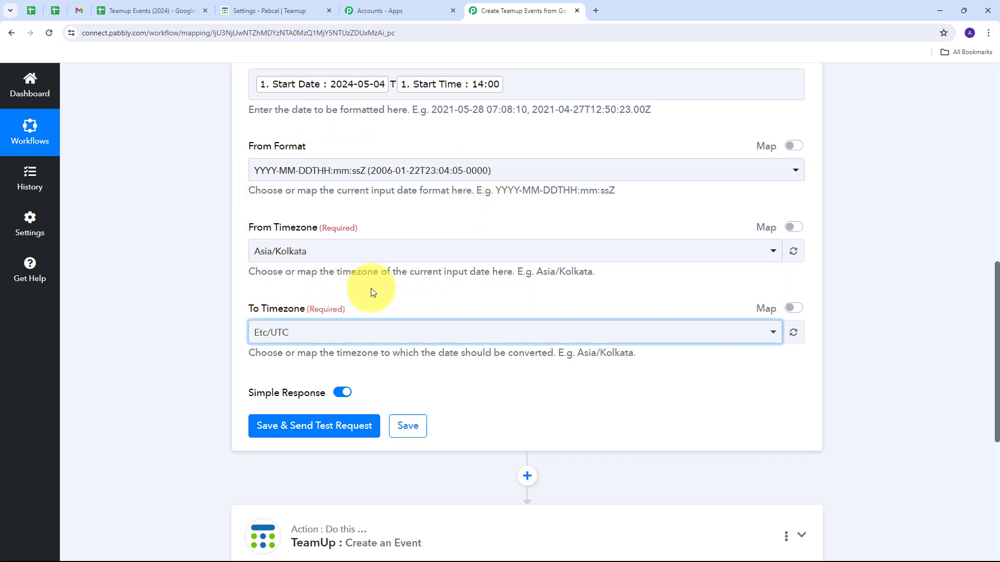
Save the start date formatter, send a test request and check the returned Result value.
scroll(373, 289, down, 1)
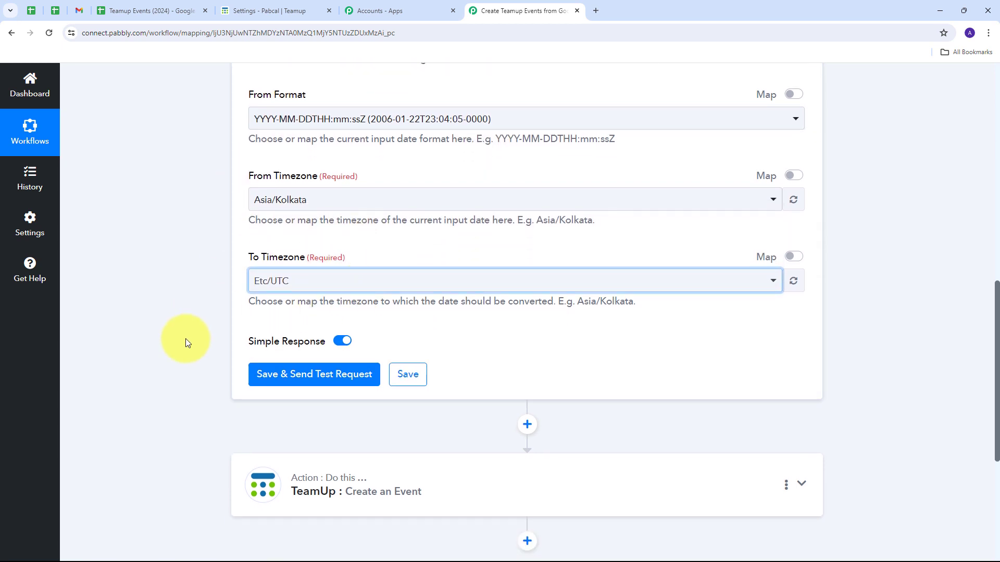
click(309, 374)
scroll(600, 427, down, 1)
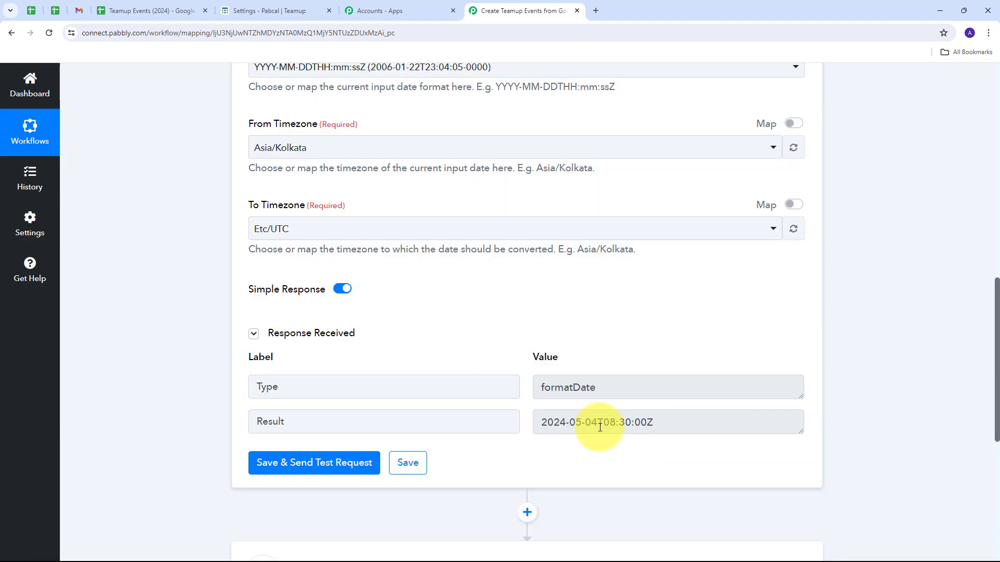
drag(669, 421, 527, 428)
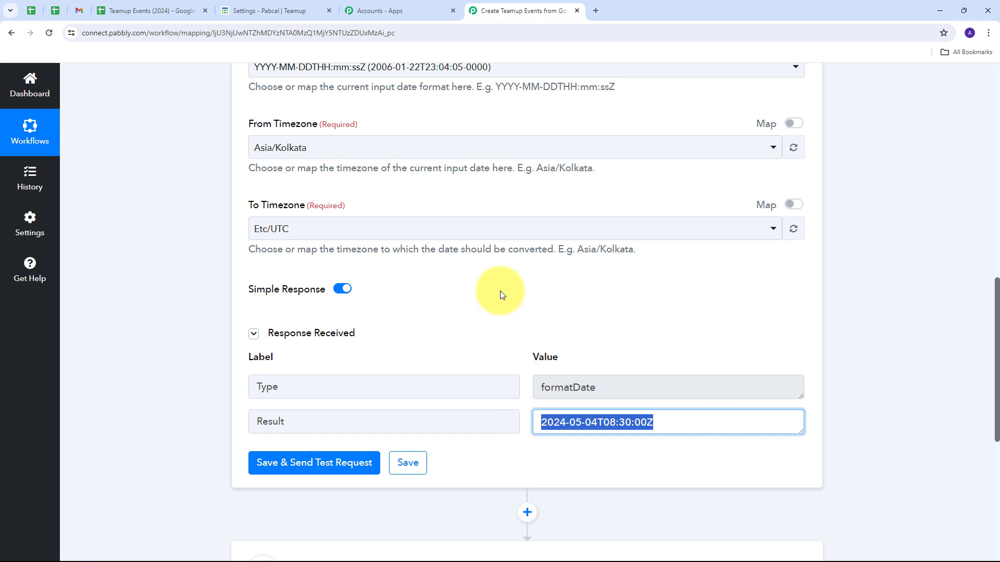
Insert a second Date/Time Formatter (Pabbly) action between the first formatter and the TeamUp action.
scroll(505, 290, down, 2)
click(515, 402)
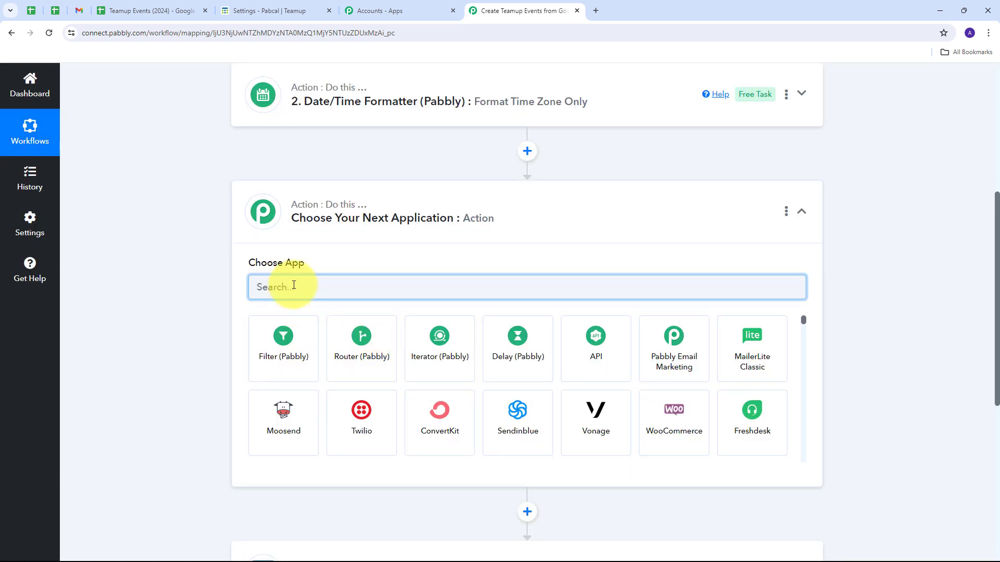
text(date)
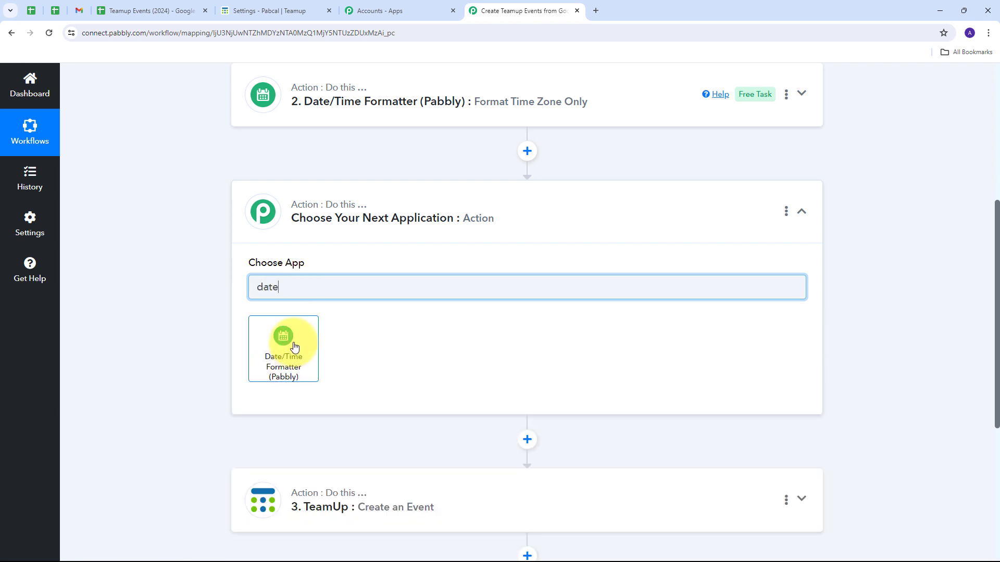
click(294, 347)
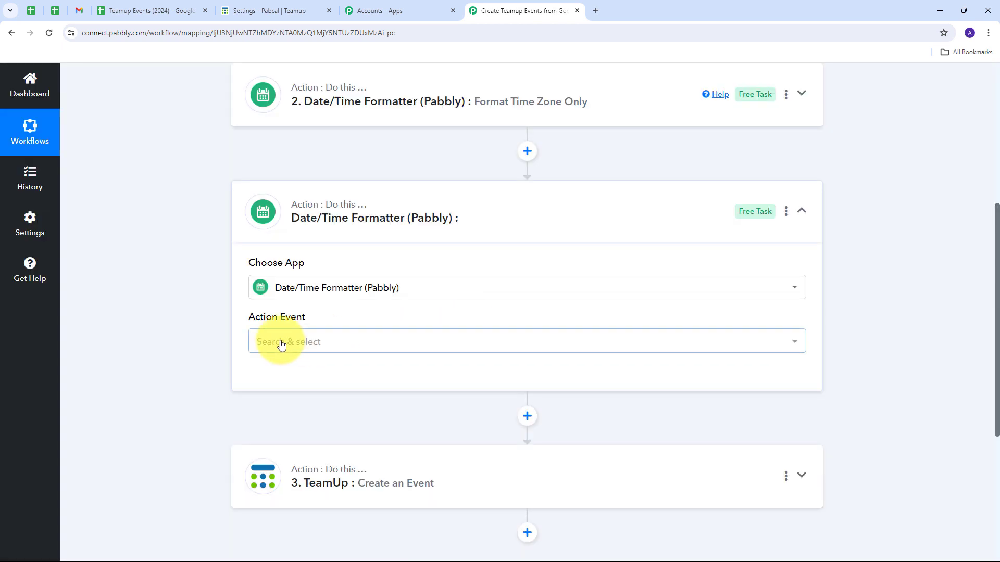
Set the second formatter's action event to Format Time Zone Only and connect it.
click(402, 343)
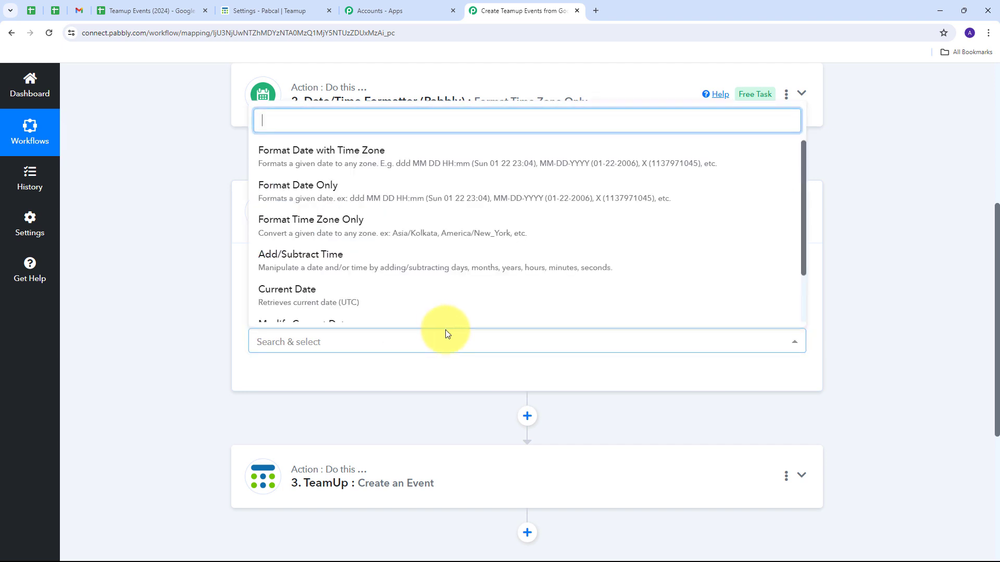
click(354, 230)
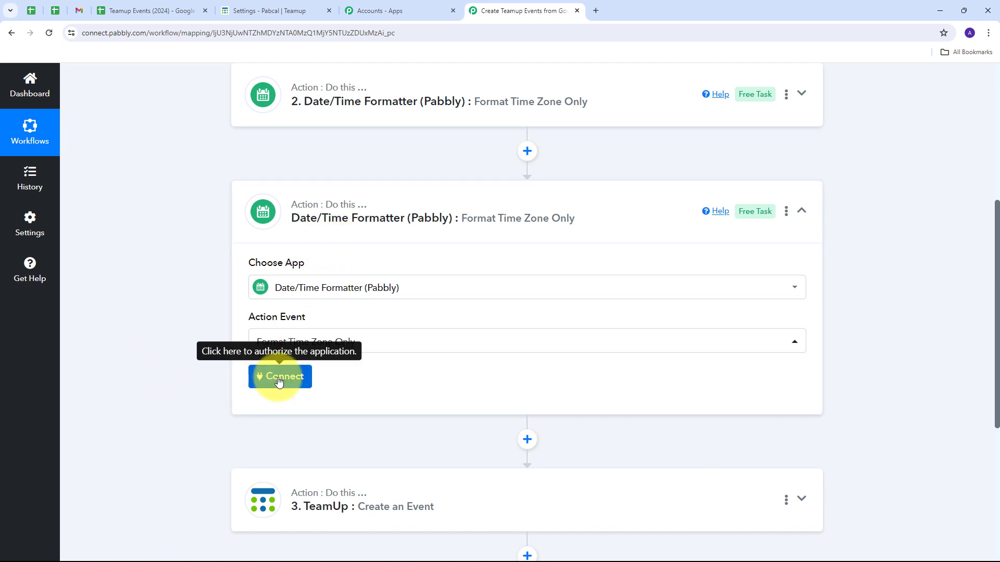
click(276, 377)
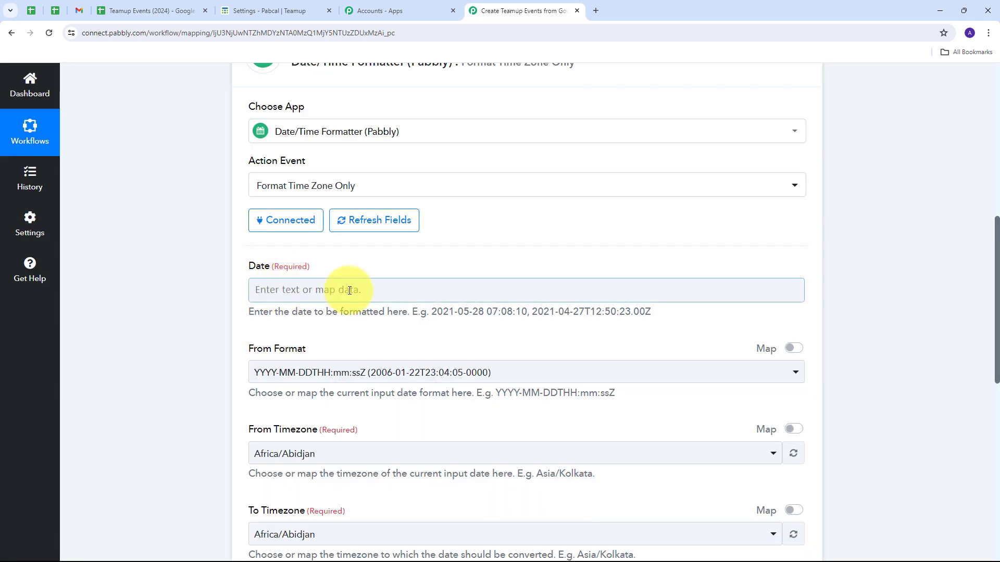
Fill the second formatter's Date with the Google Sheets End Date and End Time values, separated by the letter T.
click(333, 290)
click(317, 401)
scroll(292, 469, down, 5)
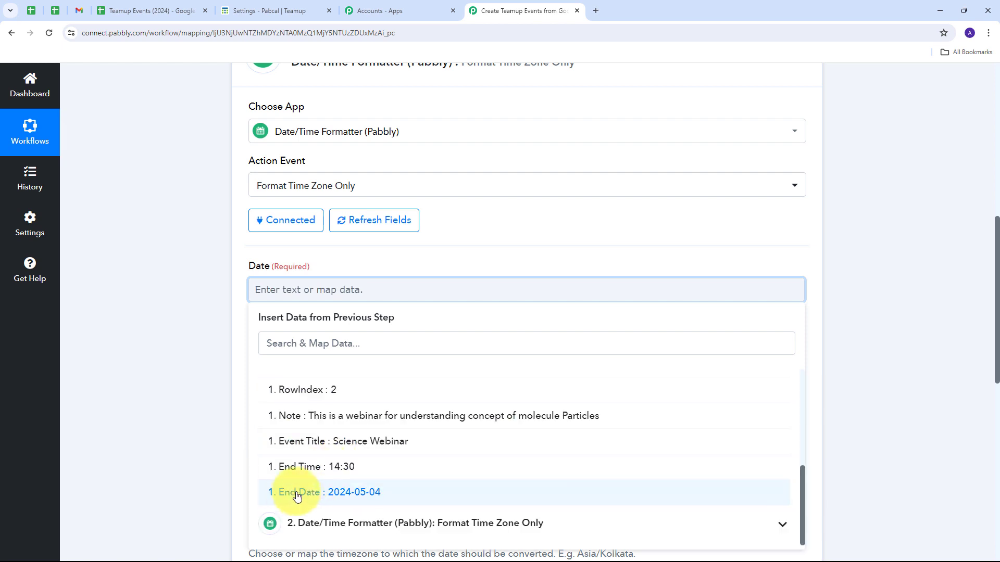
click(348, 493)
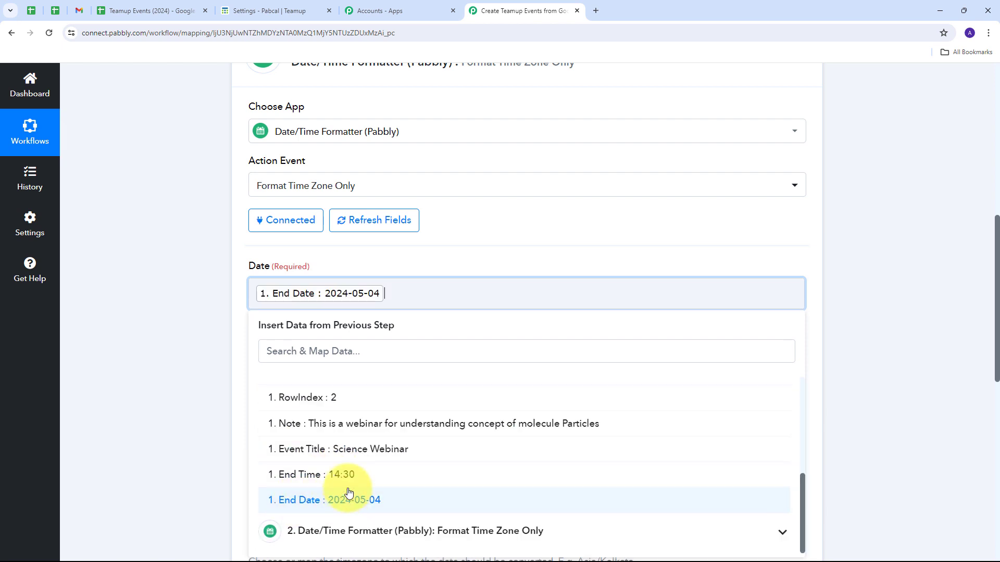
text(T)
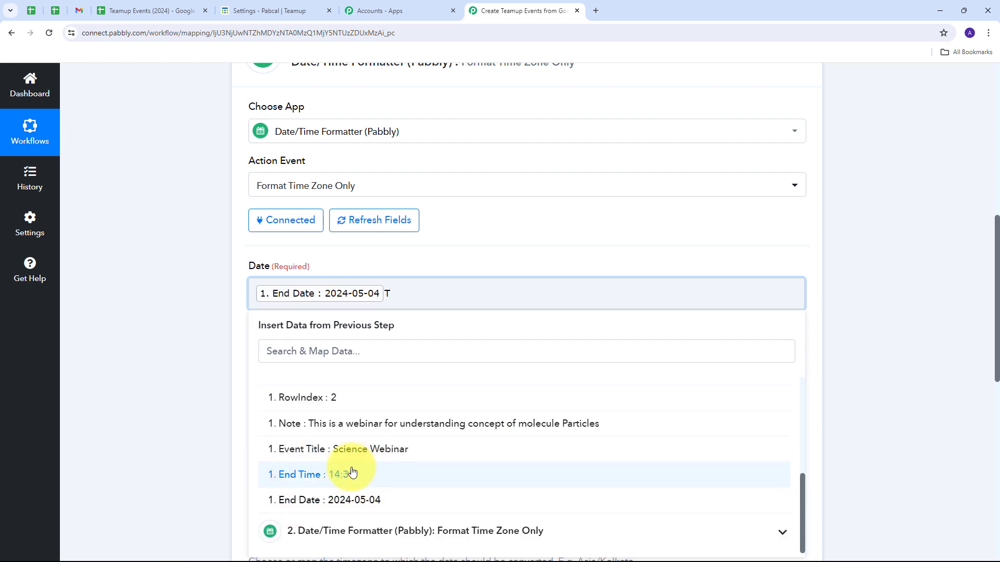
click(341, 475)
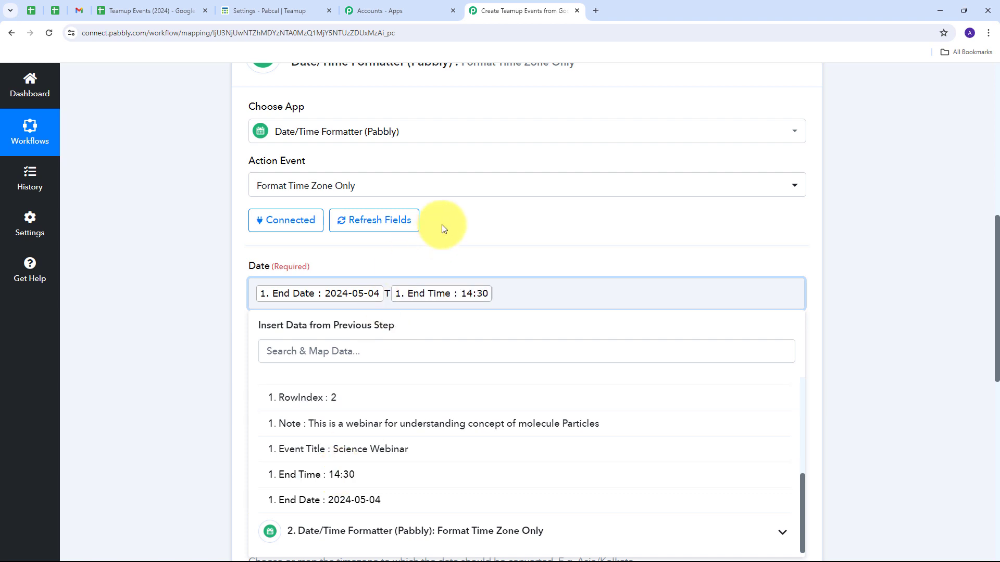
click(476, 252)
Set the second formatter's From Timezone to Asia/Kolkata and its To Timezone to Etc/UTC.
scroll(458, 279, down, 4)
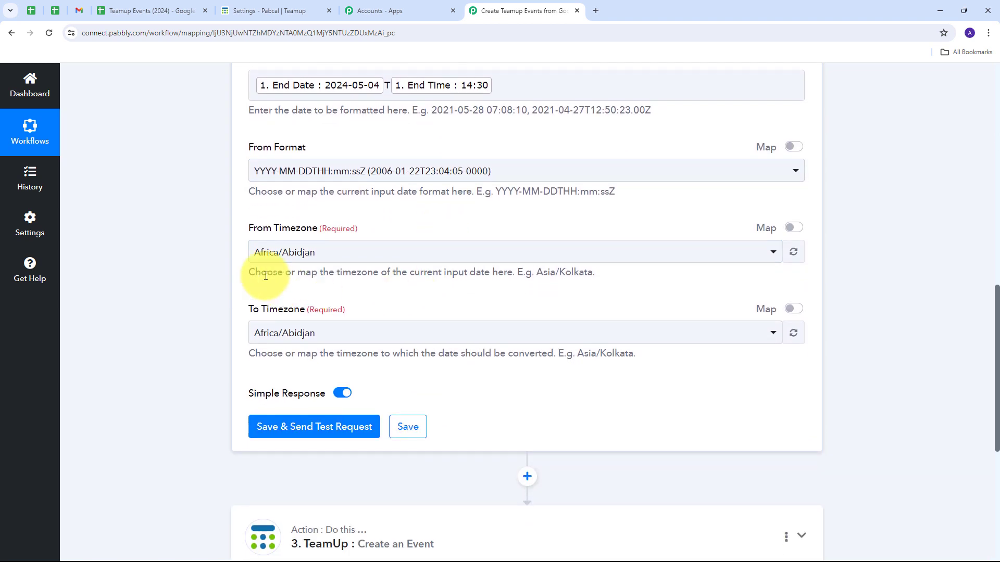
click(361, 255)
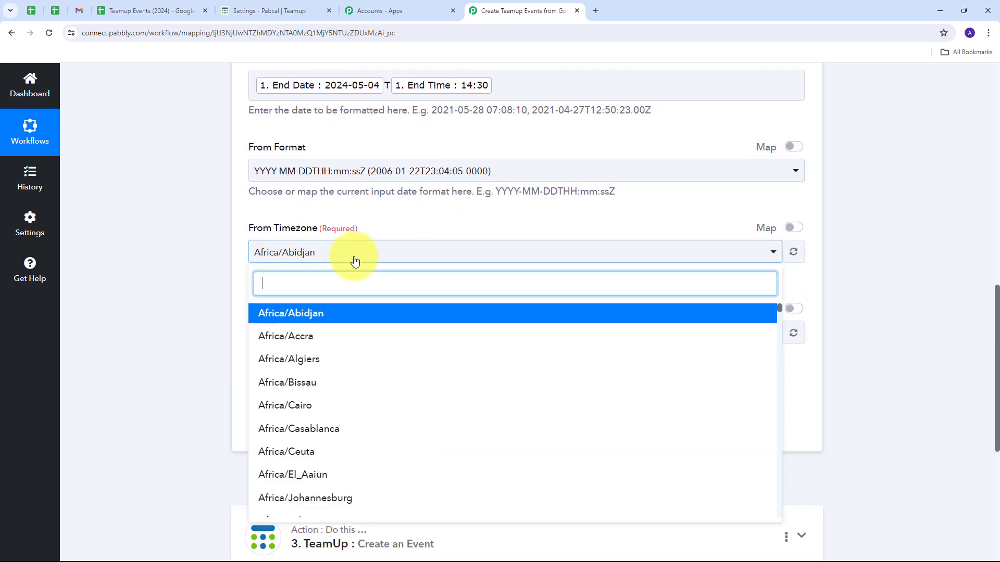
text(Kol)
click(326, 312)
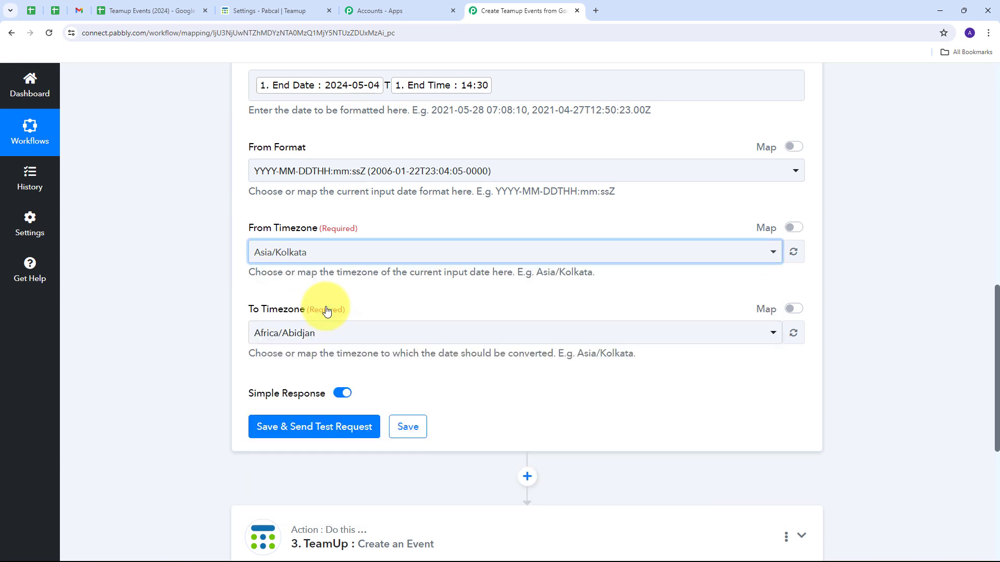
click(317, 333)
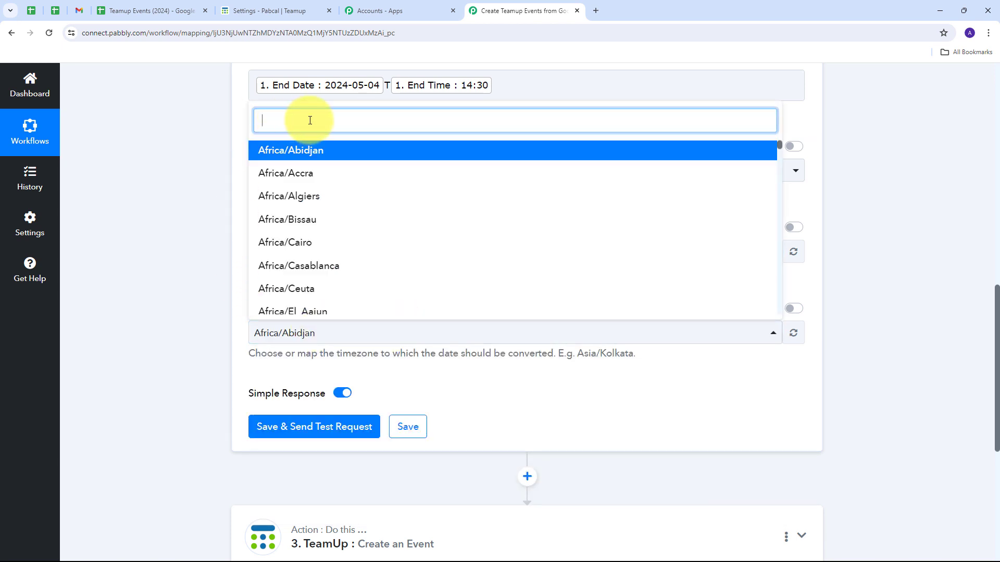
text(UTC)
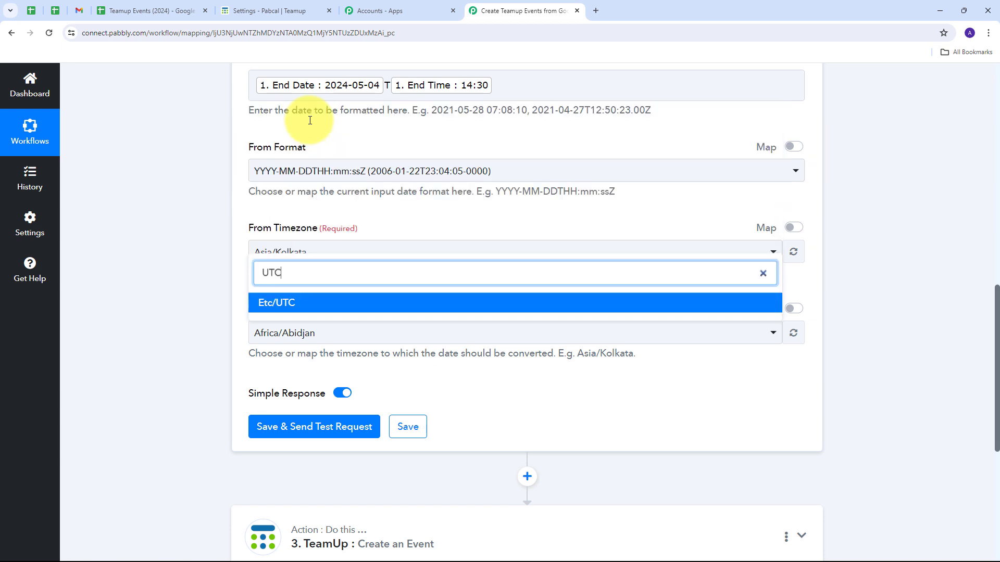
click(318, 302)
Save the end date formatter, send a test request and check its Result against the mapped date.
scroll(222, 354, down, 1)
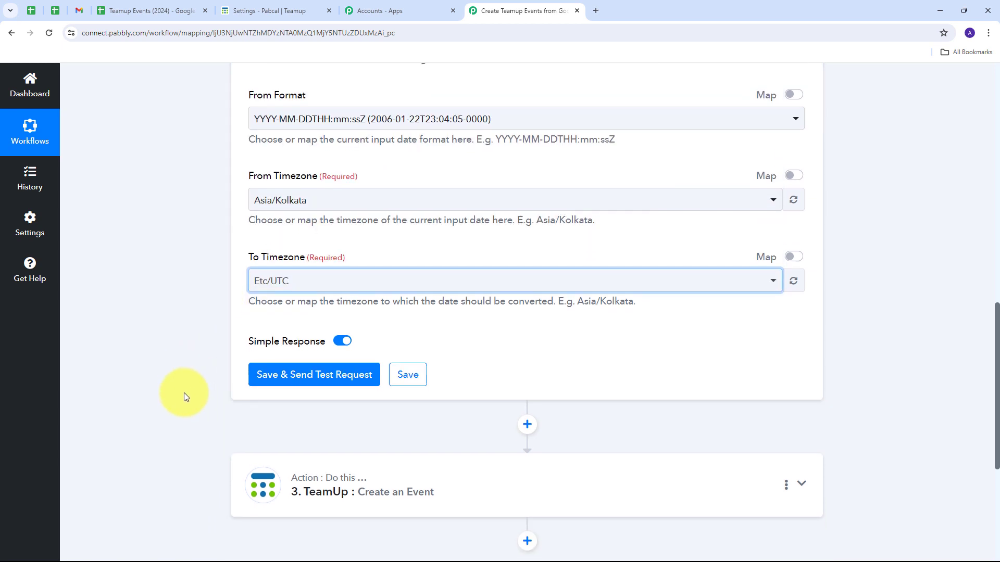
click(319, 383)
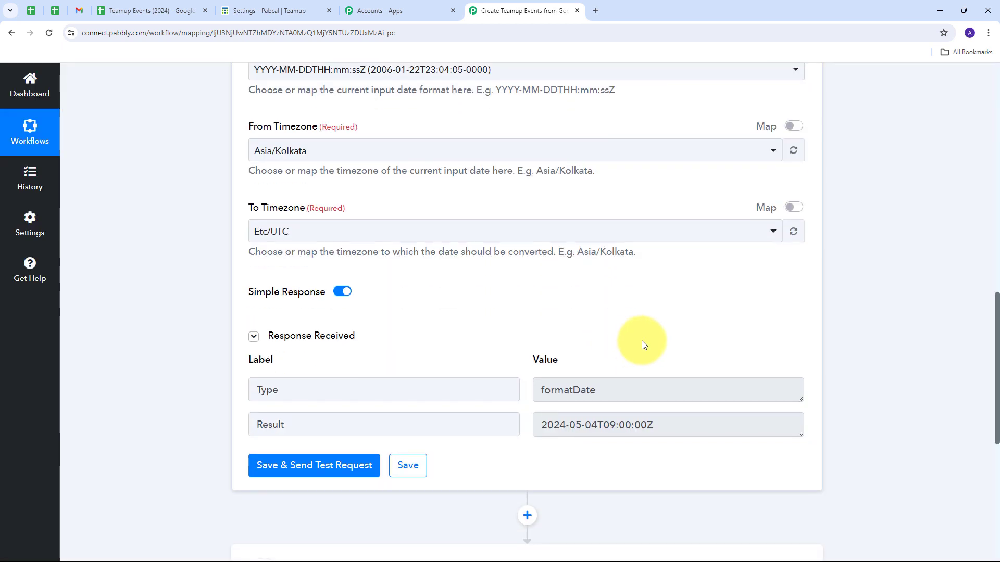
drag(659, 423, 512, 422)
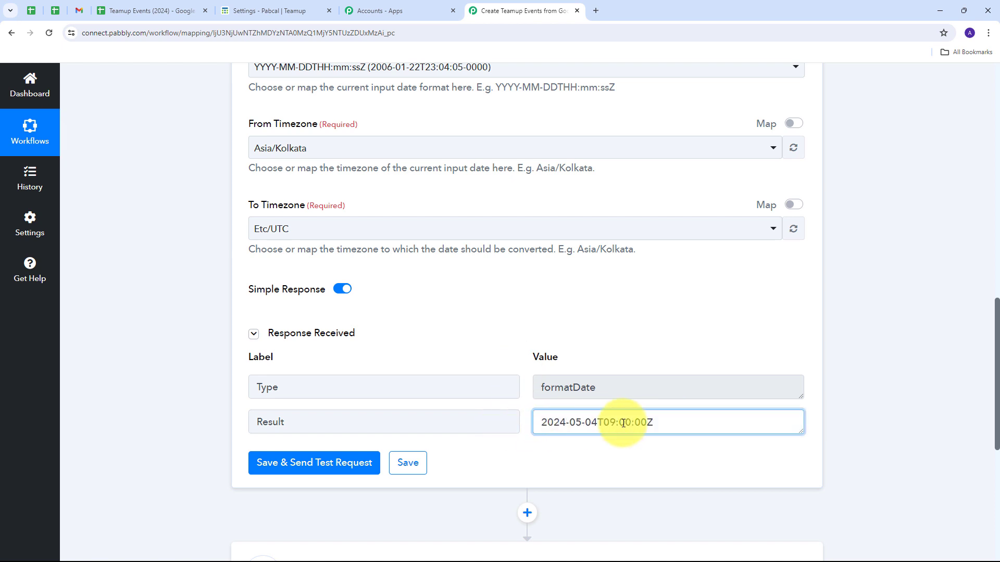
scroll(519, 318, up, 5)
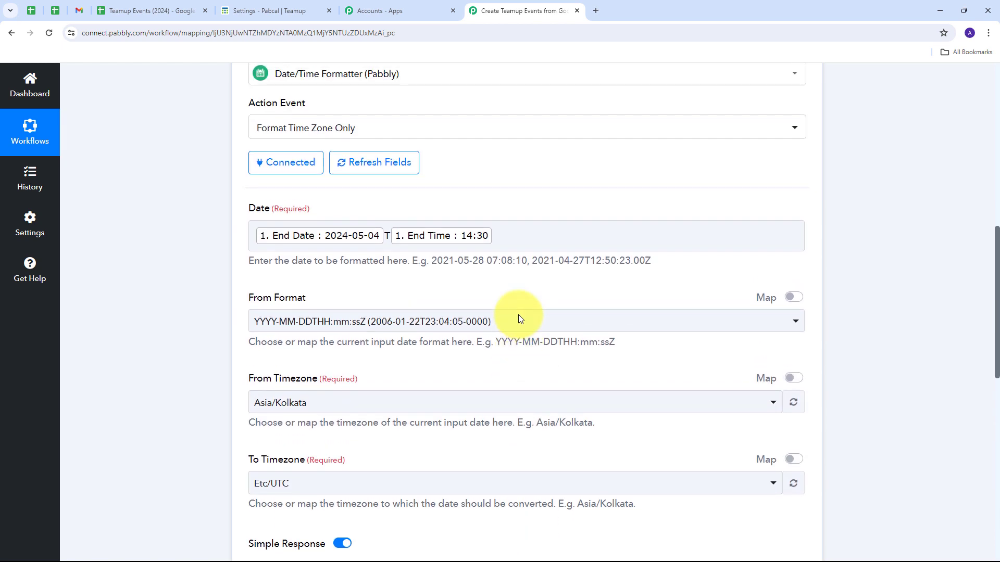
Expand the TeamUp Create an Event action and map its Start Date to the first Date/Time Formatter's Result.
scroll(518, 317, down, 5)
scroll(518, 314, down, 7)
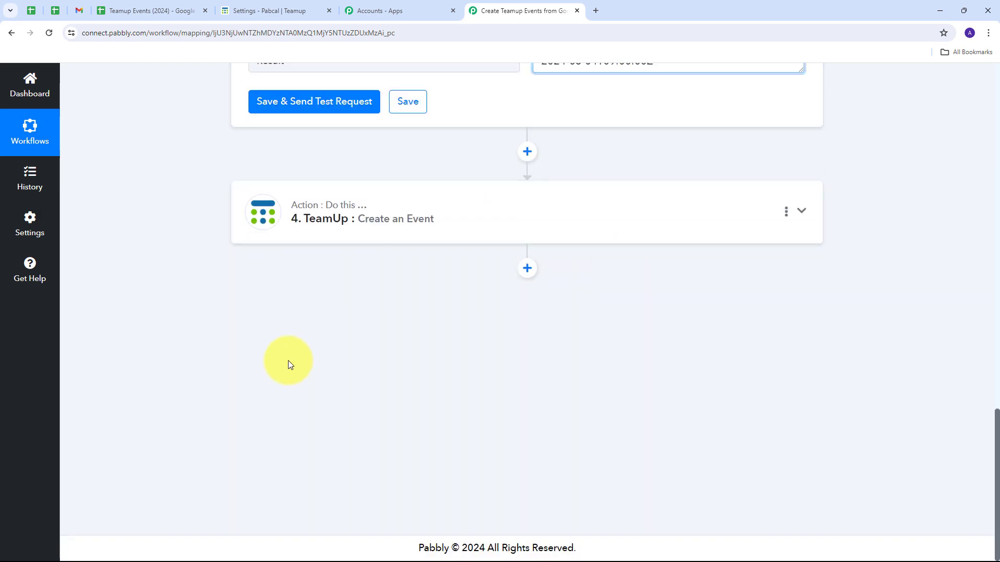
click(714, 214)
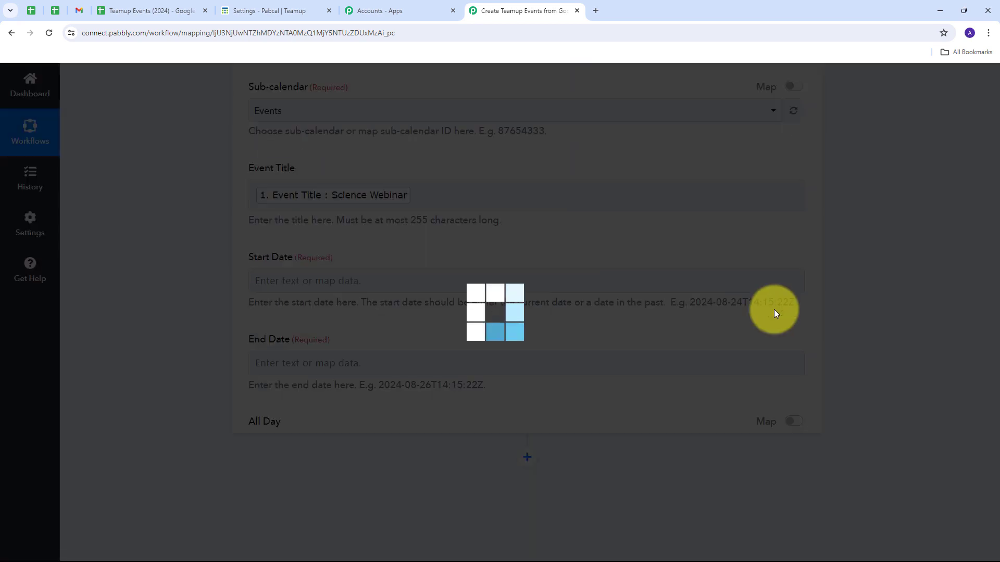
scroll(524, 305, down, 5)
scroll(523, 306, up, 12)
scroll(388, 313, down, 5)
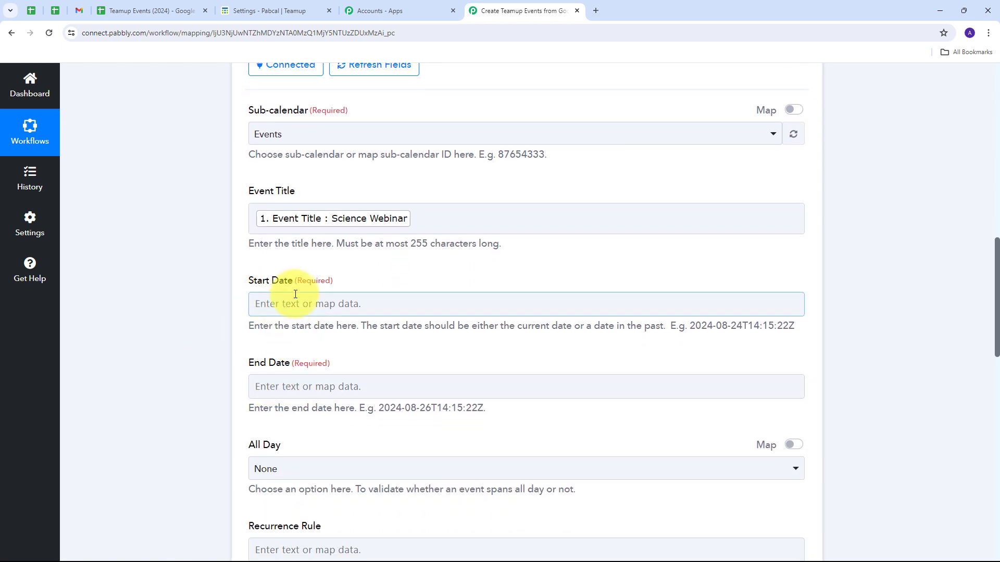
click(302, 304)
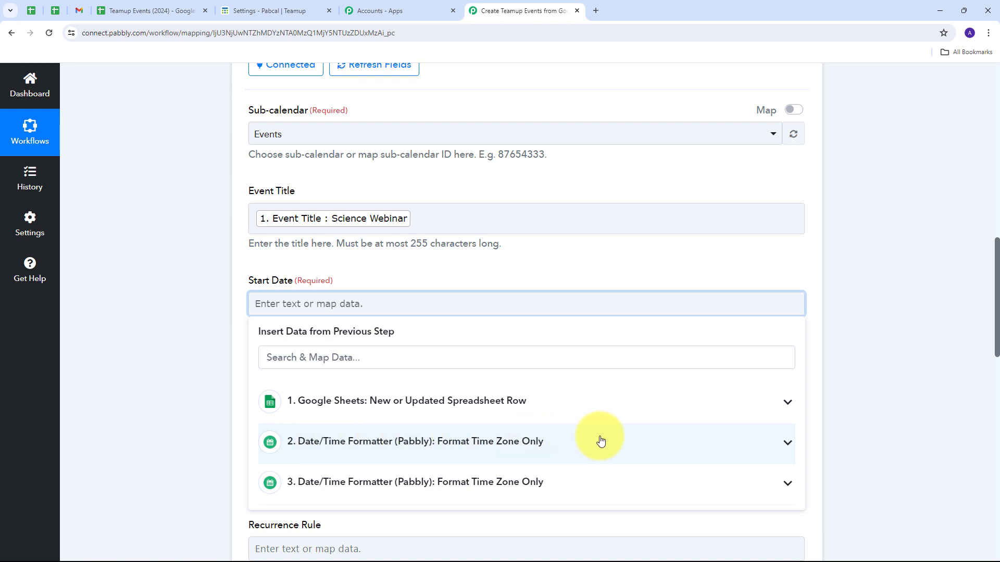
click(620, 442)
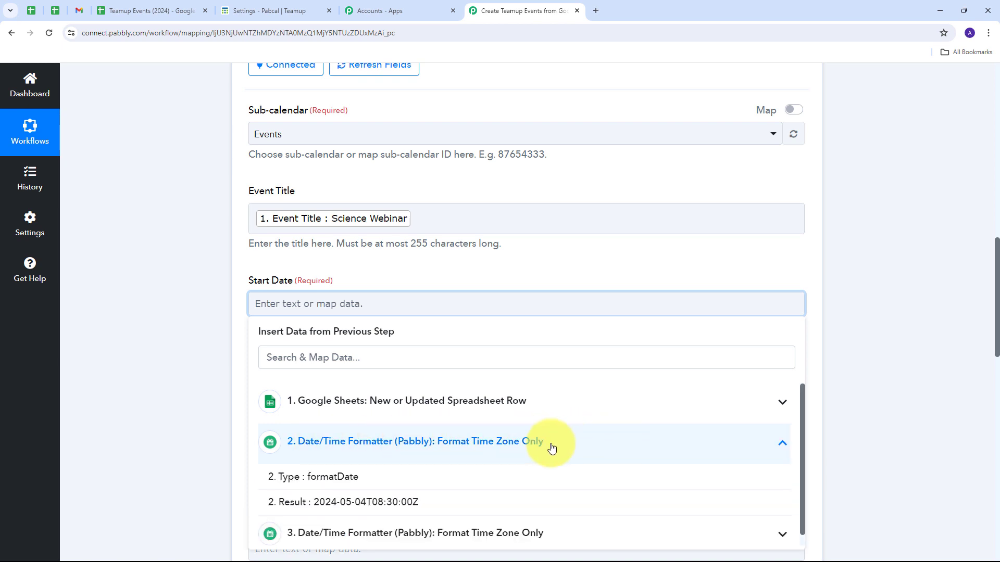
click(360, 497)
click(398, 271)
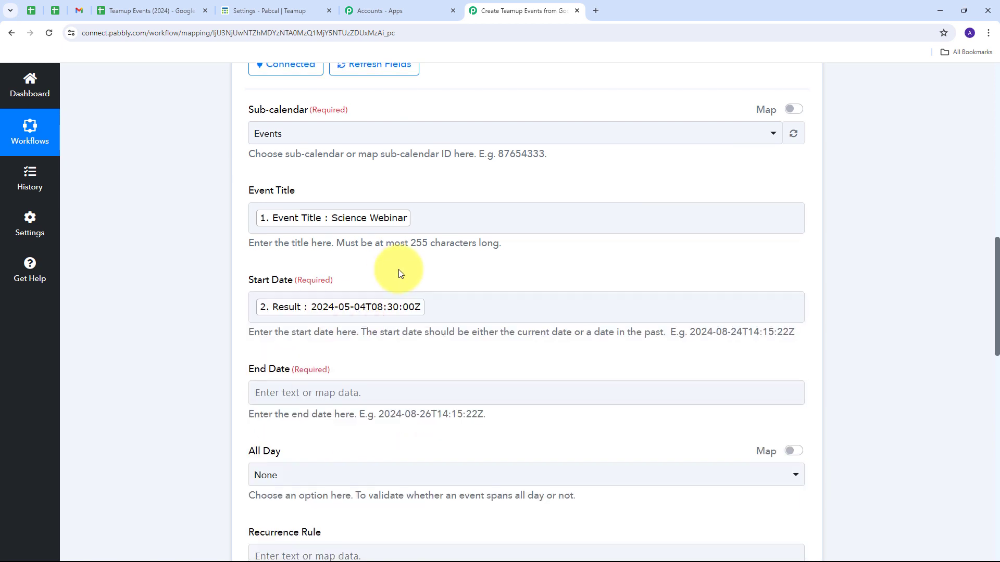
Map the TeamUp event's End Date to the second Date/Time Formatter's Result.
scroll(281, 336, down, 1)
click(347, 343)
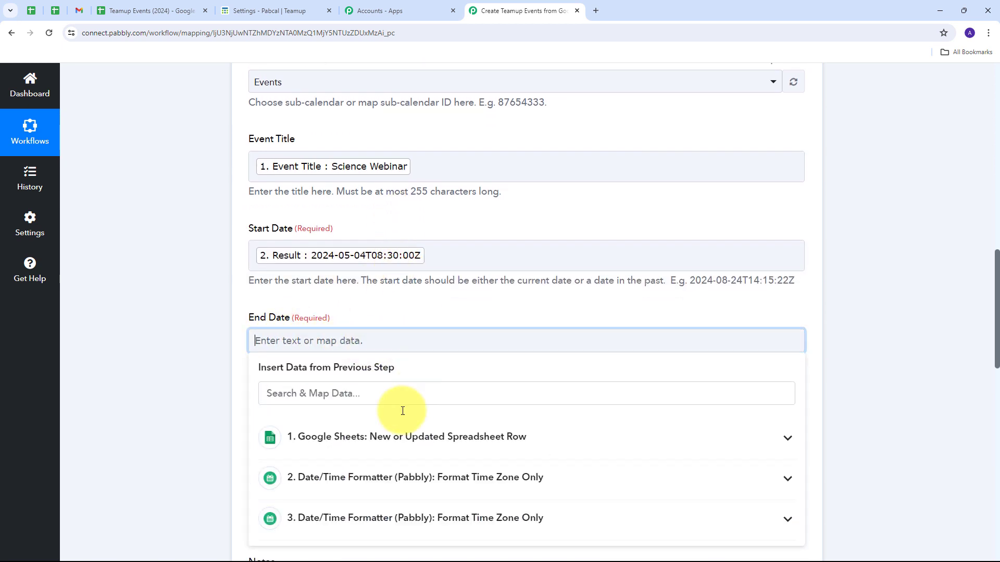
click(392, 514)
scroll(480, 423, down, 2)
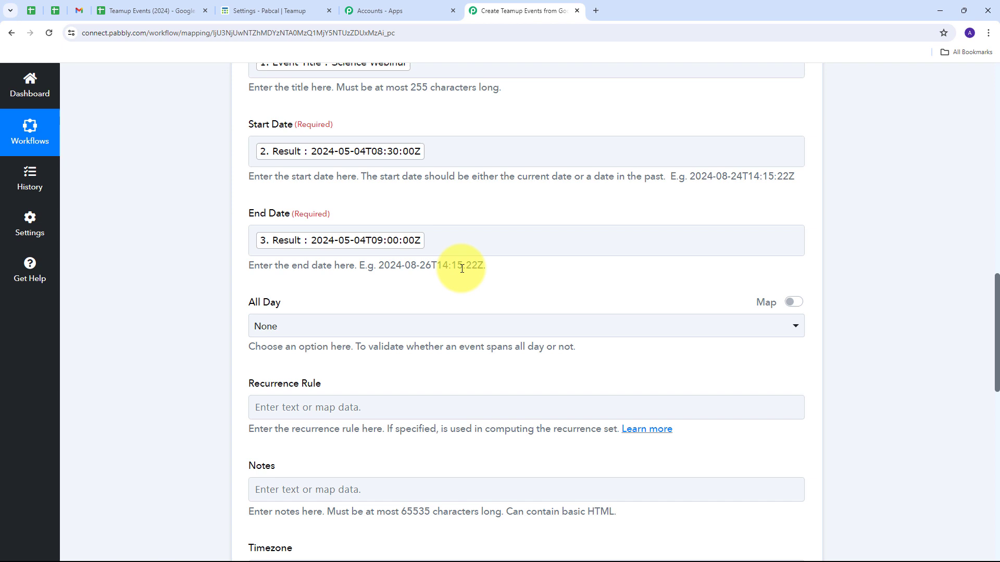
scroll(462, 269, down, 4)
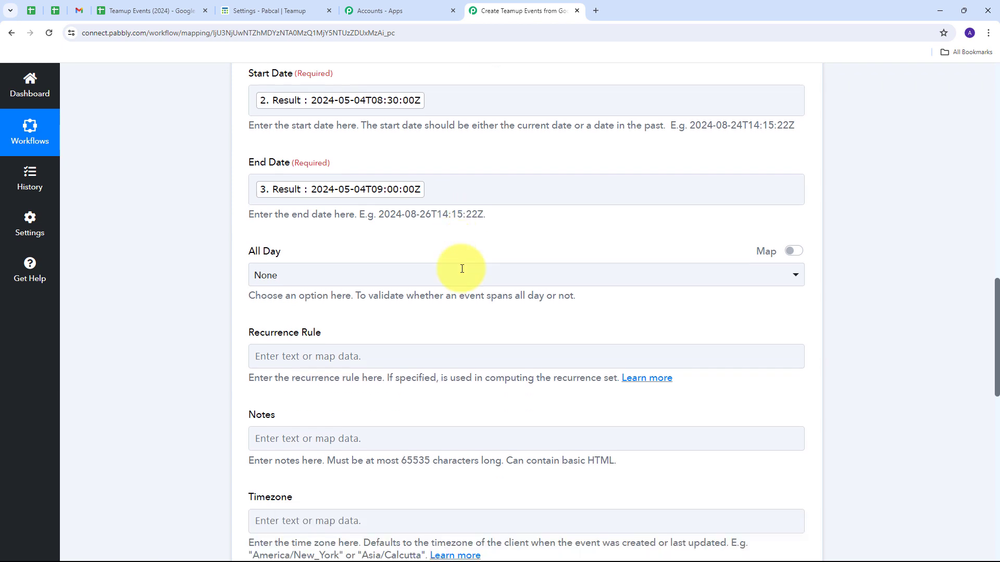
Map the TeamUp event's Notes to the Google Sheets row's Note value.
click(261, 279)
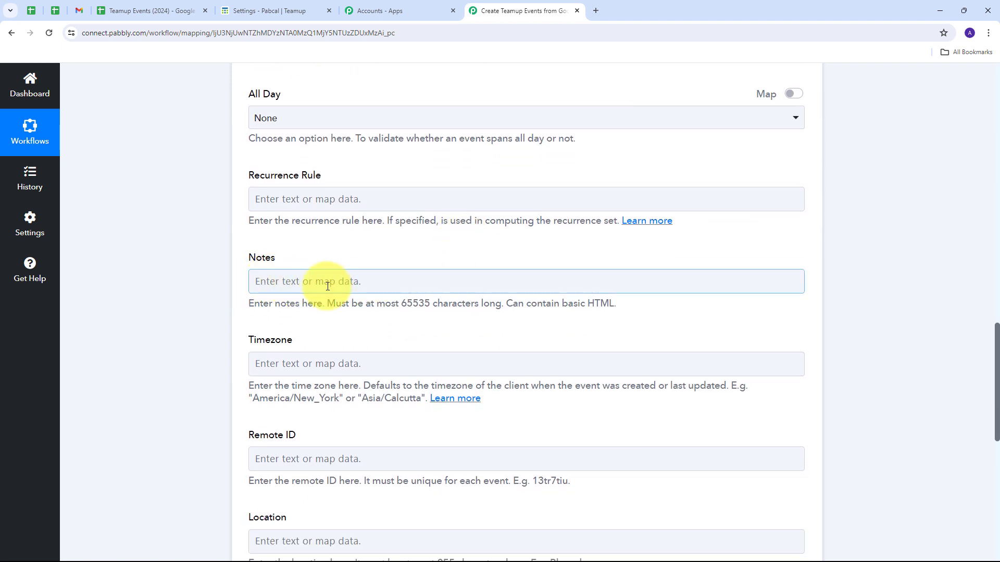
click(302, 282)
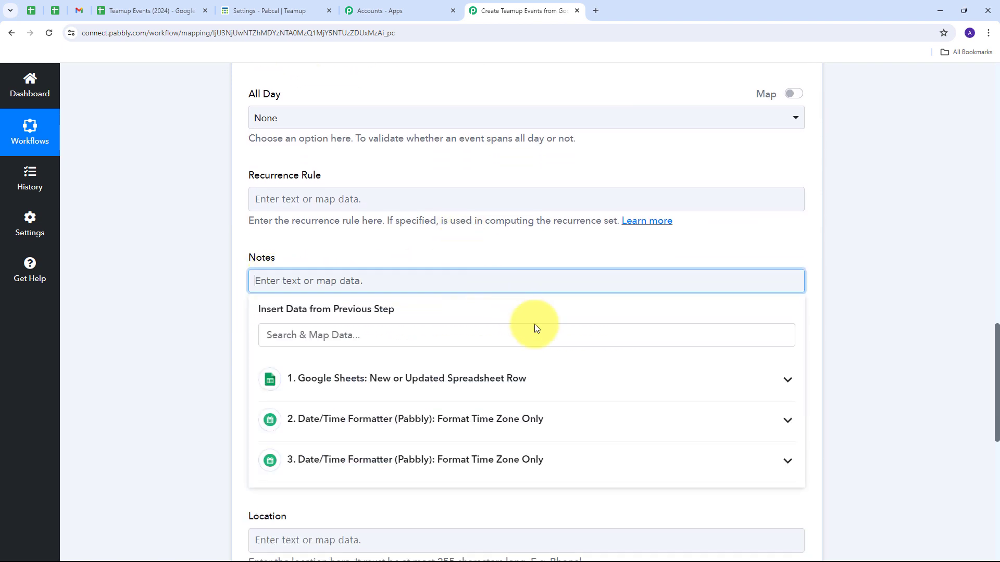
click(442, 380)
scroll(427, 419, down, 5)
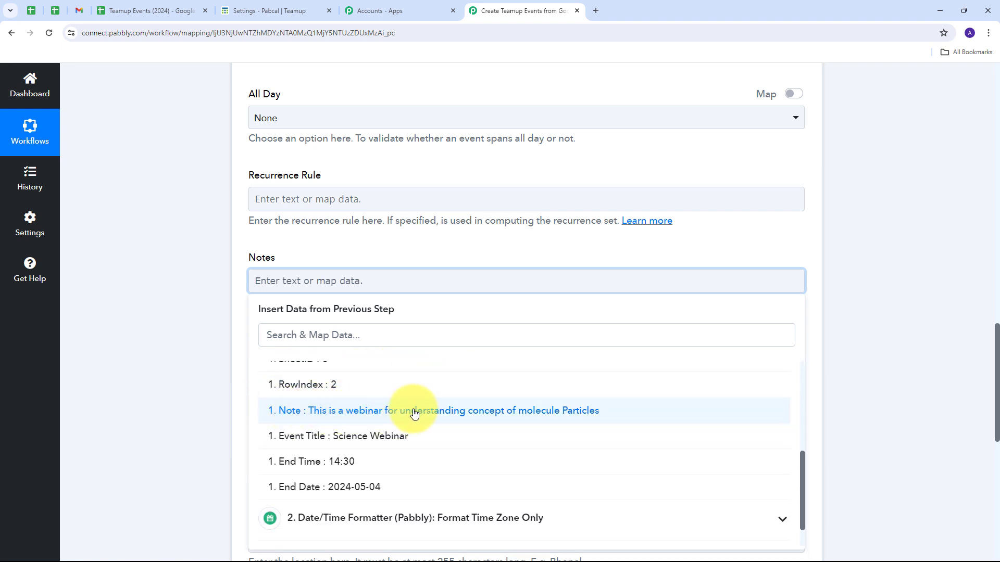
click(391, 410)
scroll(372, 333, up, 1)
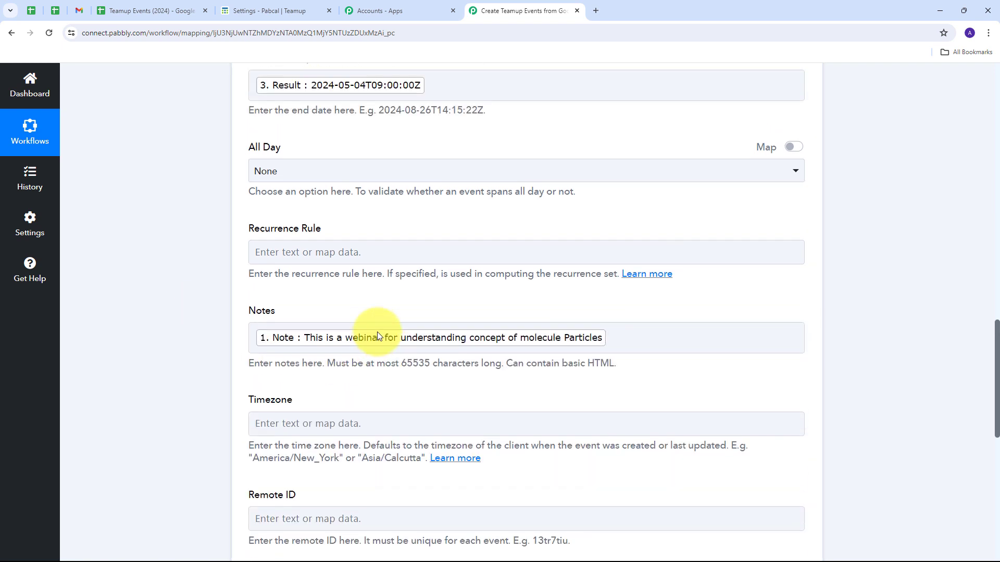
Save the Create an Event action with its remaining optional fields blank, send a test request and review the response.
scroll(377, 332, up, 6)
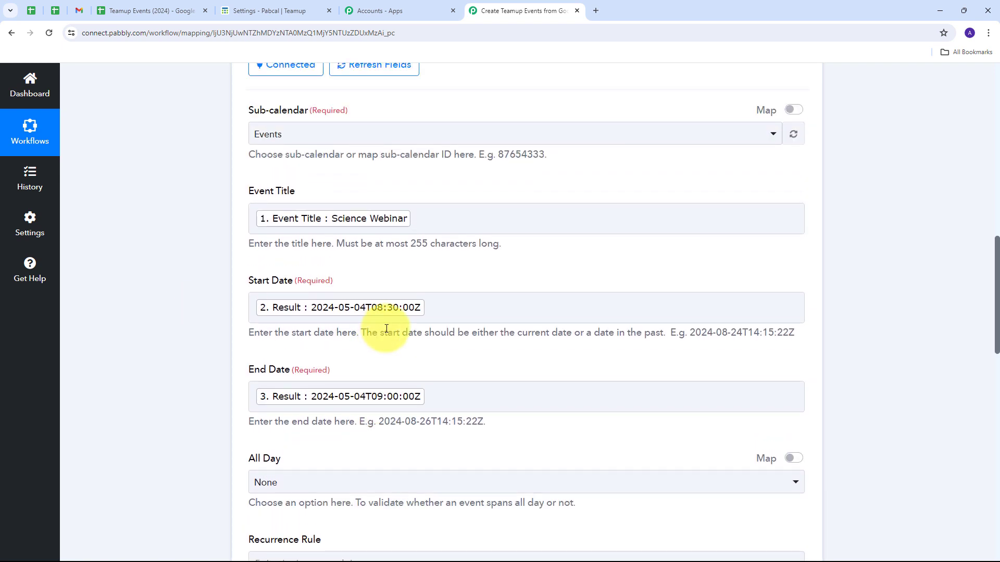
scroll(451, 328, down, 6)
scroll(451, 328, down, 6)
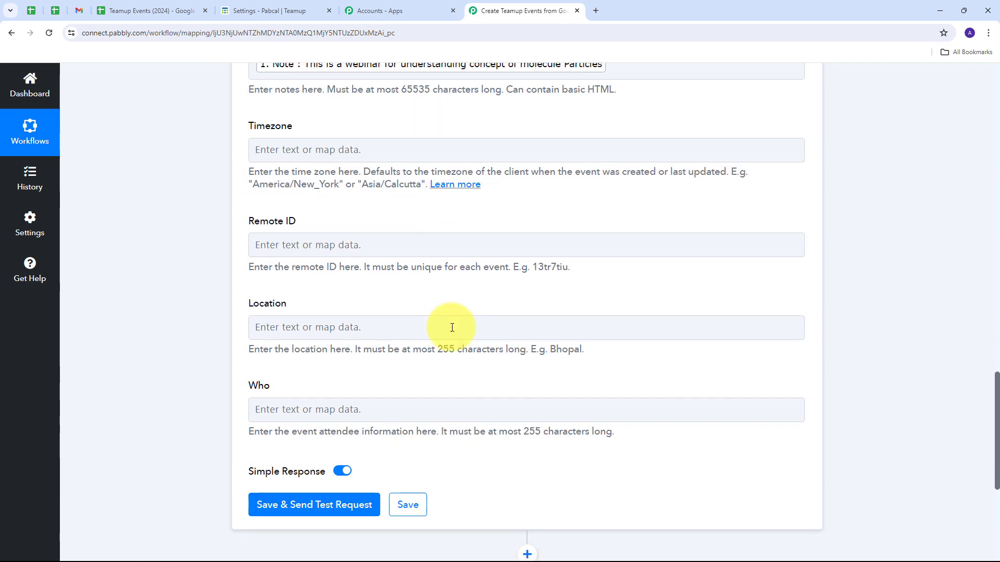
scroll(417, 352, up, 3)
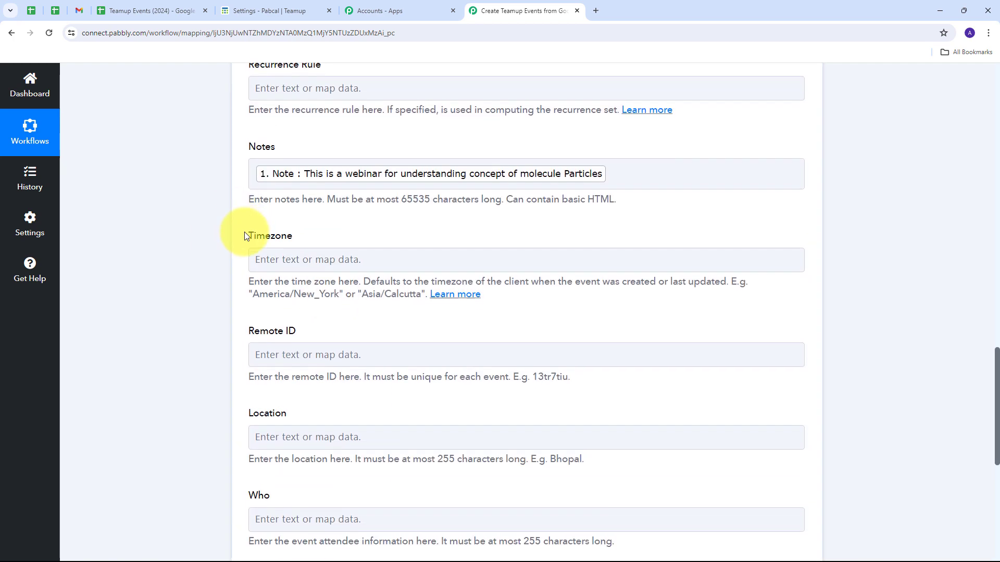
scroll(244, 232, down, 2)
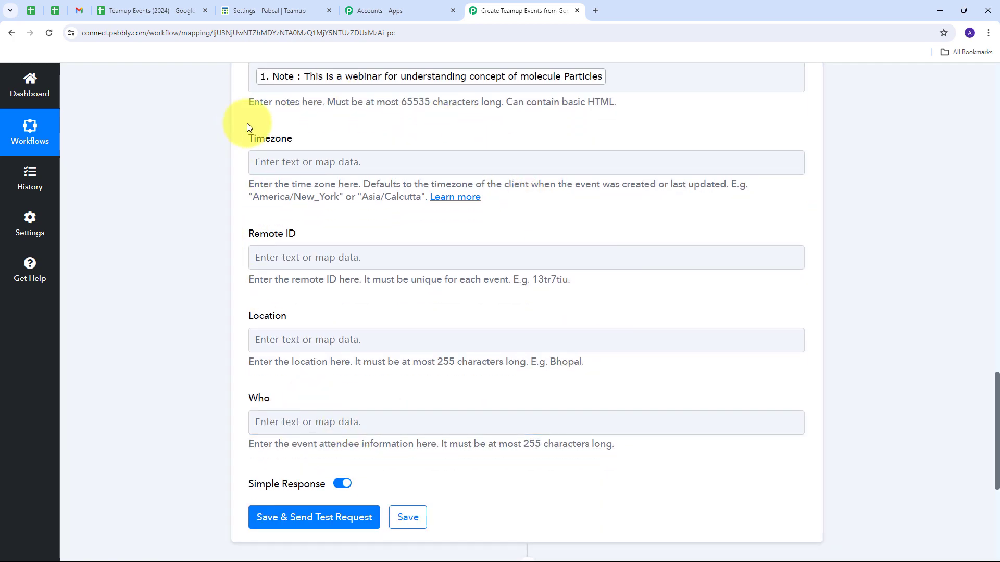
click(491, 422)
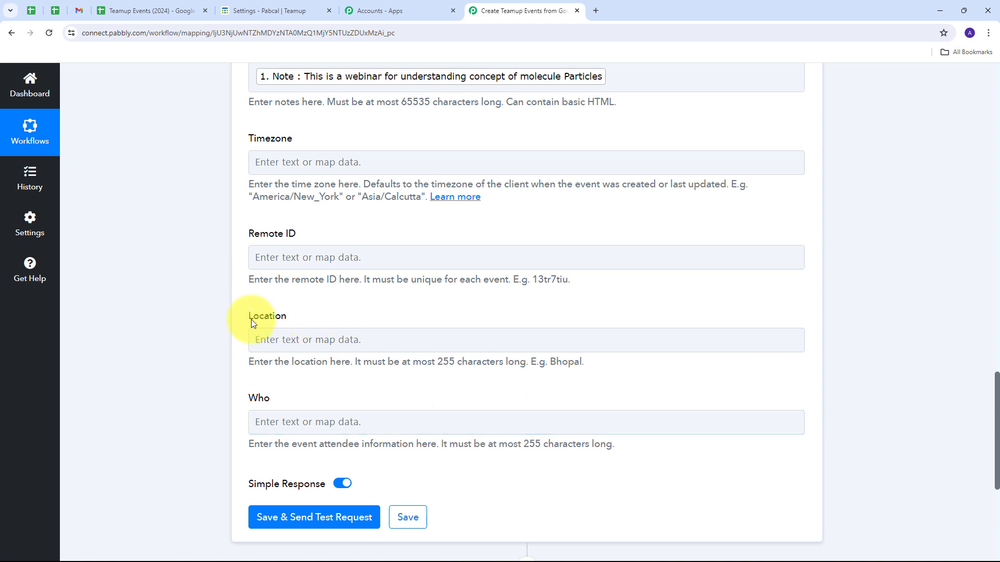
scroll(192, 318, down, 3)
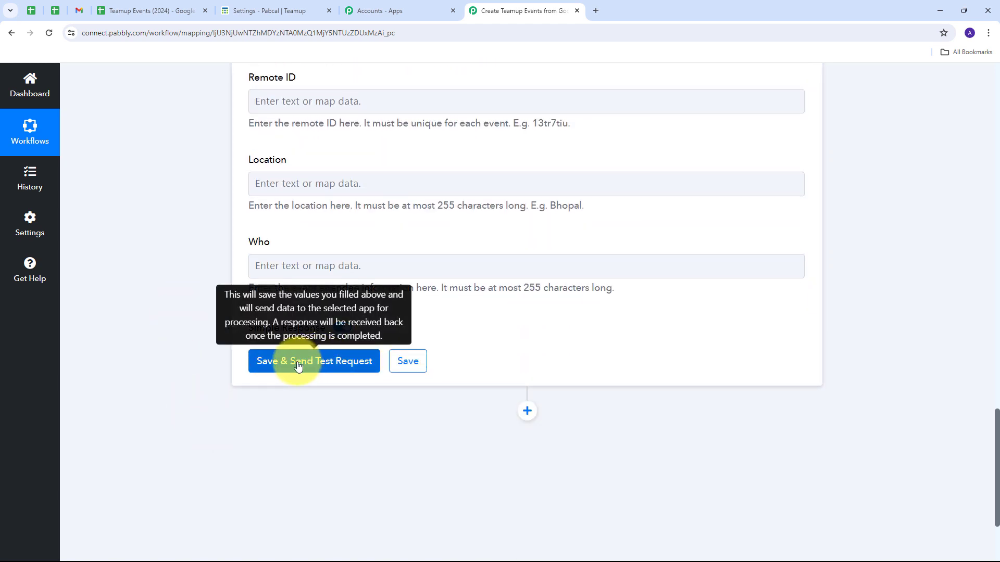
click(298, 367)
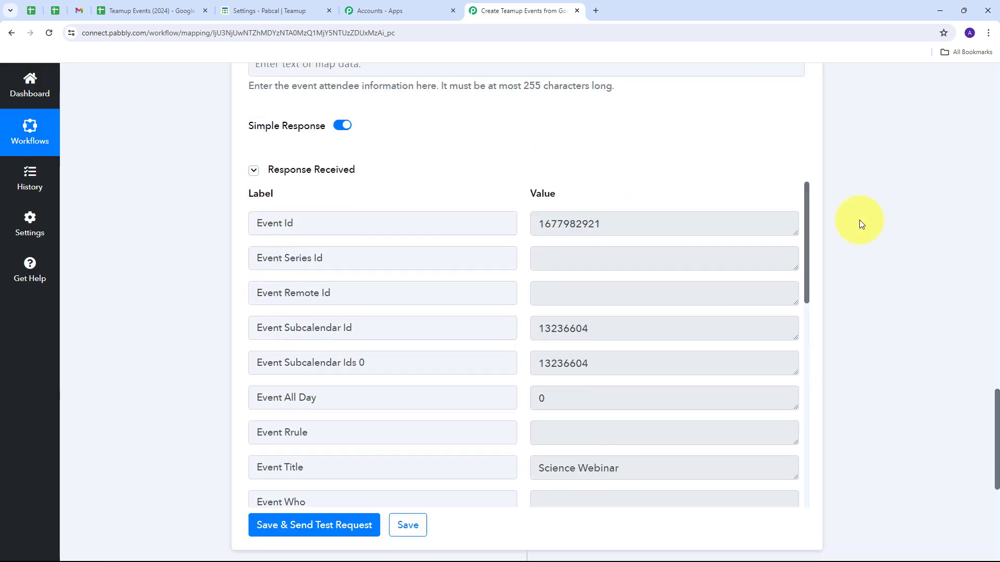
scroll(576, 244, down, 8)
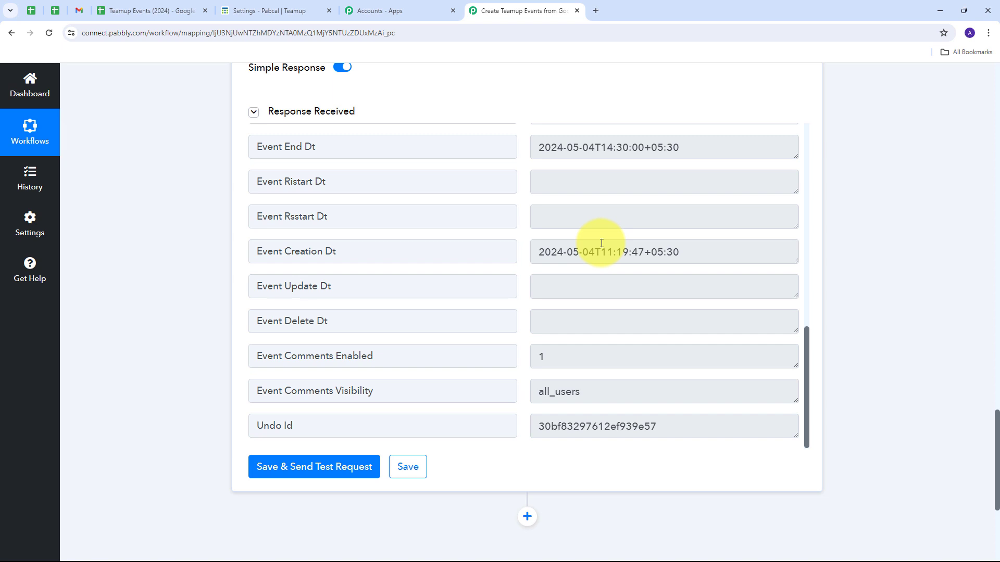
scroll(601, 244, up, 10)
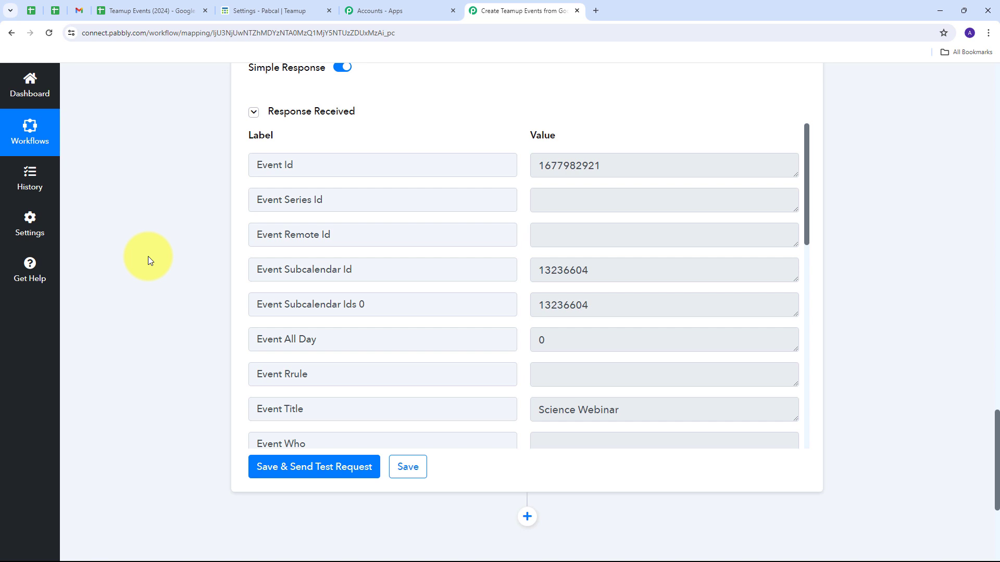
Switch to Teamup, return to the Pabcal calendar and check the Science Webinar event's title, times, sub-calendar and description.
click(263, 11)
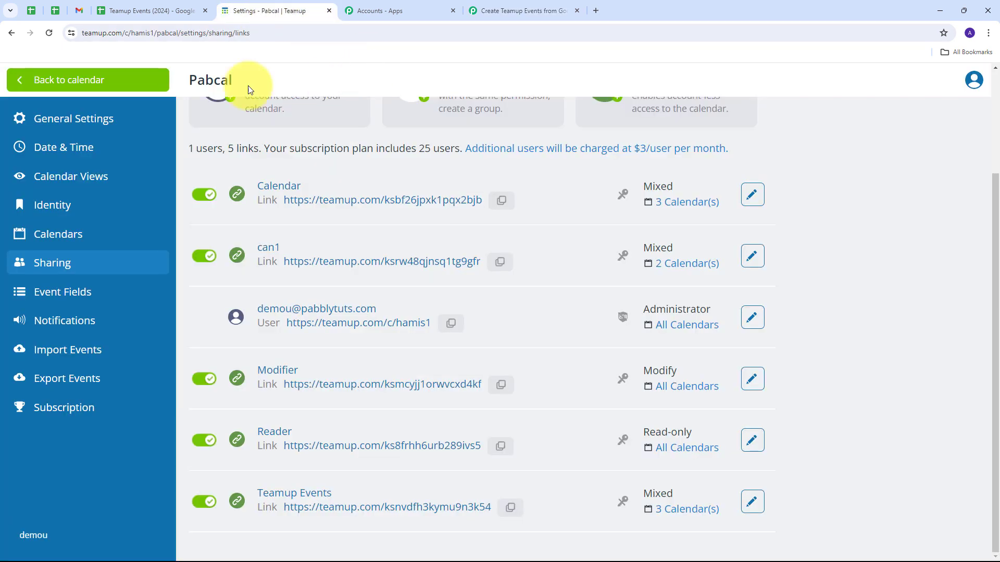
click(37, 84)
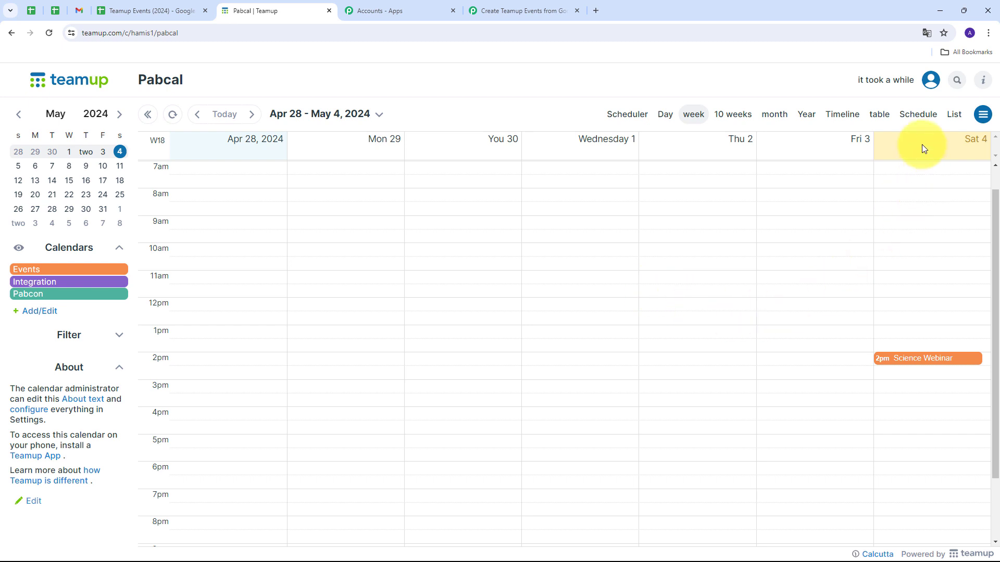
click(917, 359)
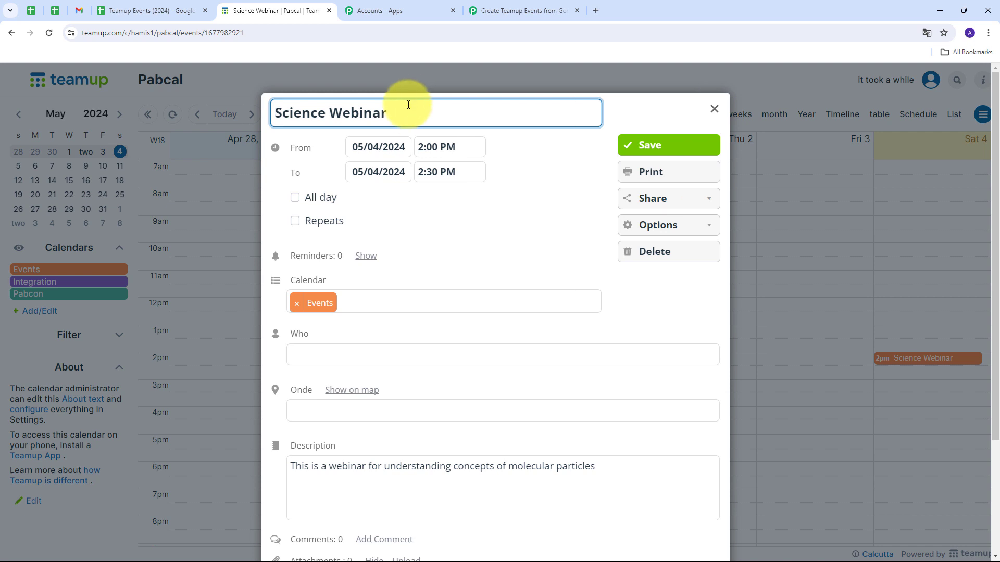
scroll(423, 313, down, 2)
scroll(338, 333, down, 1)
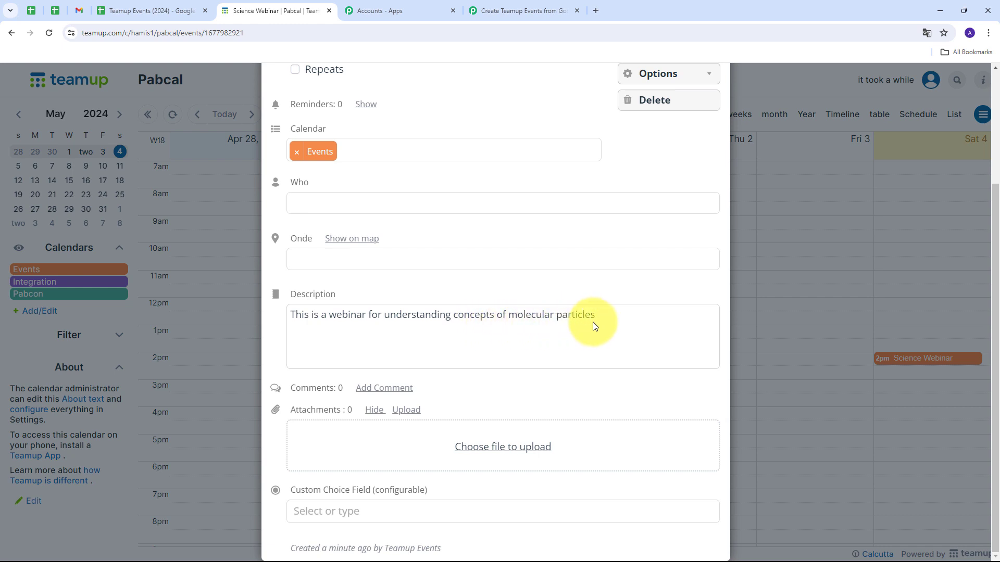
scroll(484, 254, up, 3)
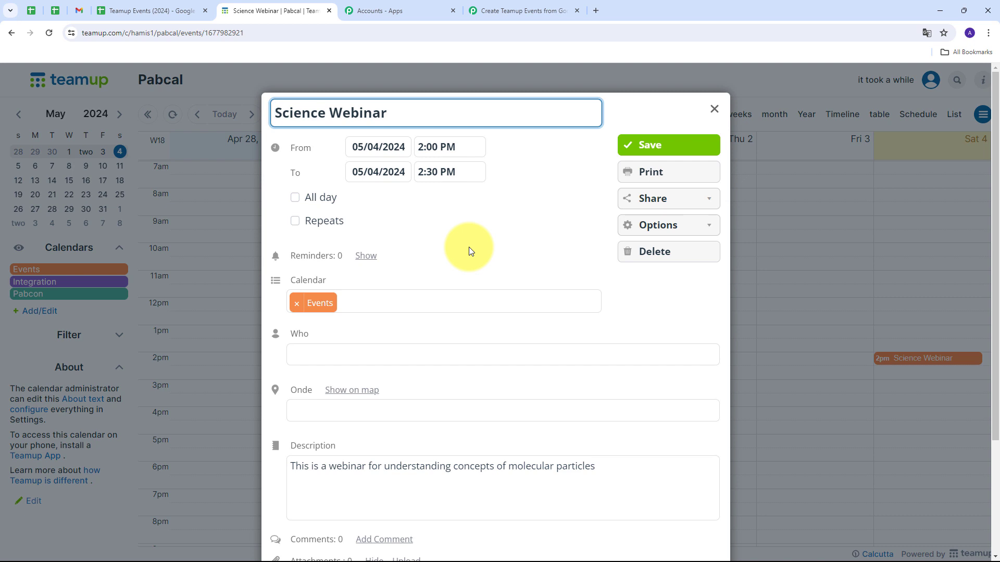
click(714, 110)
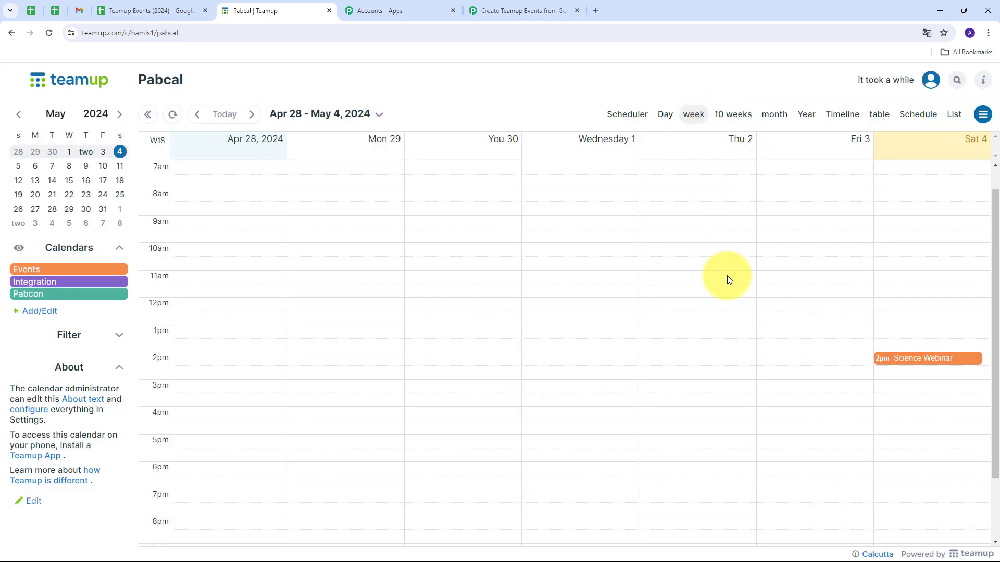
In row 3 of the Teamup Events (2024) sheet, enter the title Team Meeting, start date 2024-05-03 and start time 13:00.
click(151, 10)
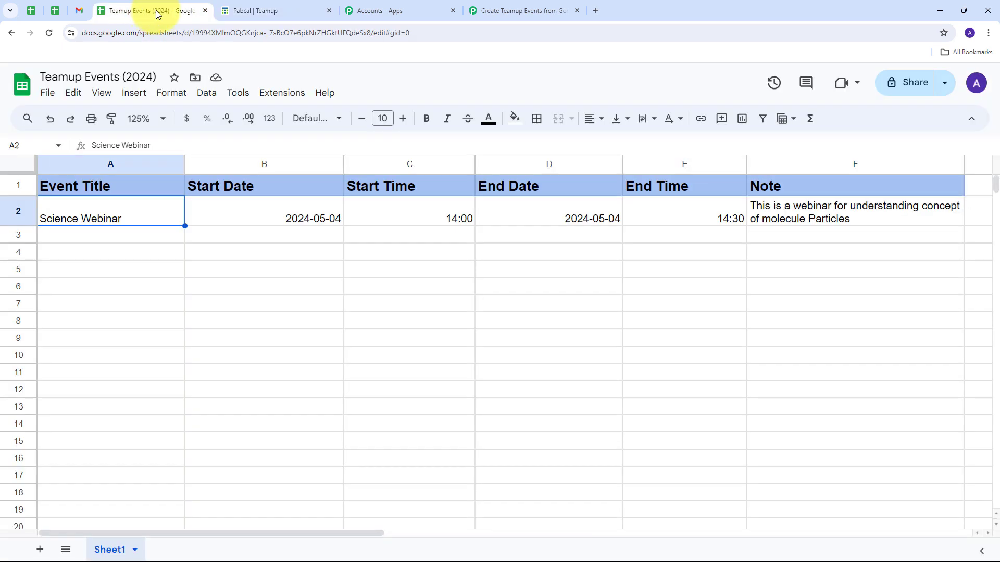
double_click(83, 237)
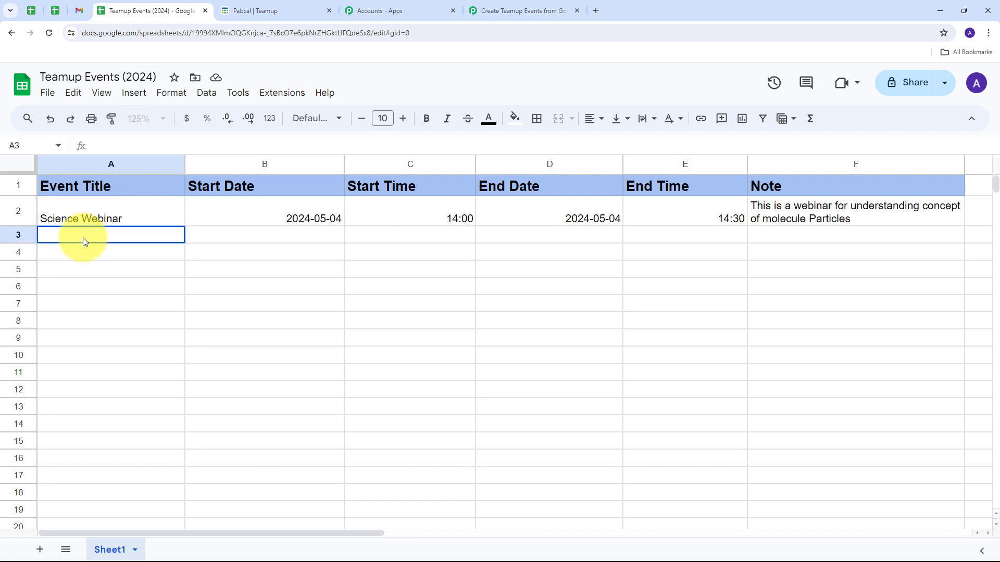
text(Team Meeting)
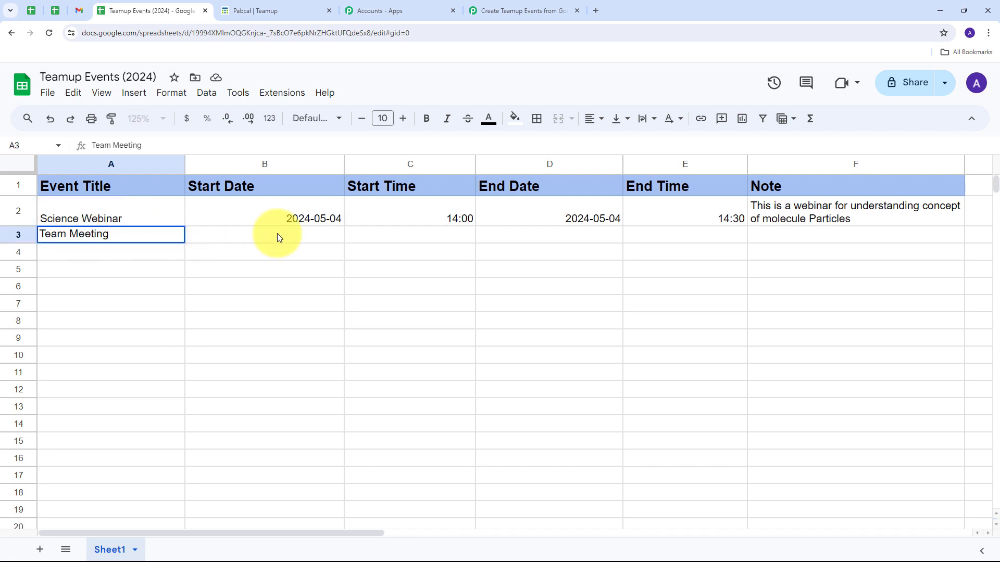
double_click(267, 236)
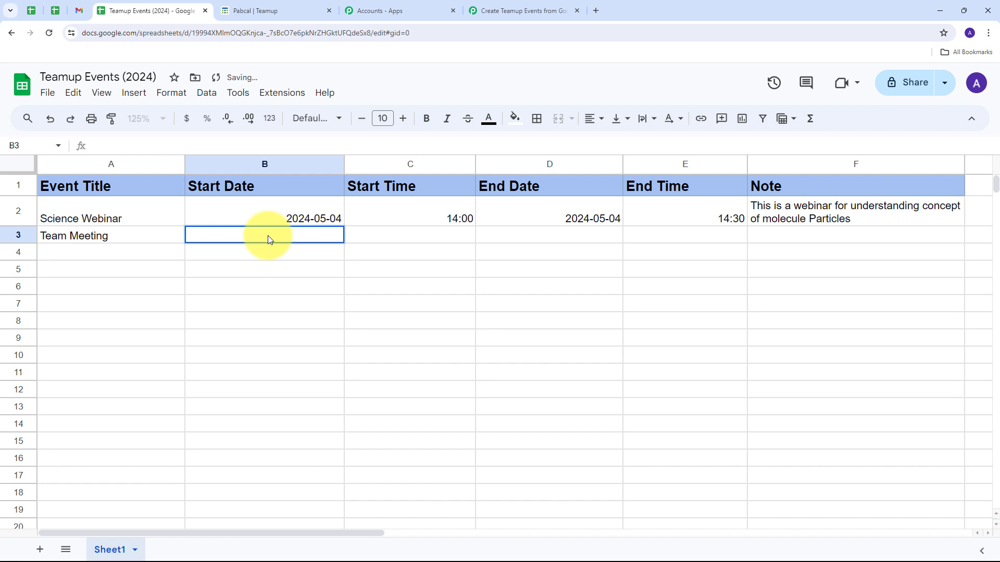
text(2024-05-03)
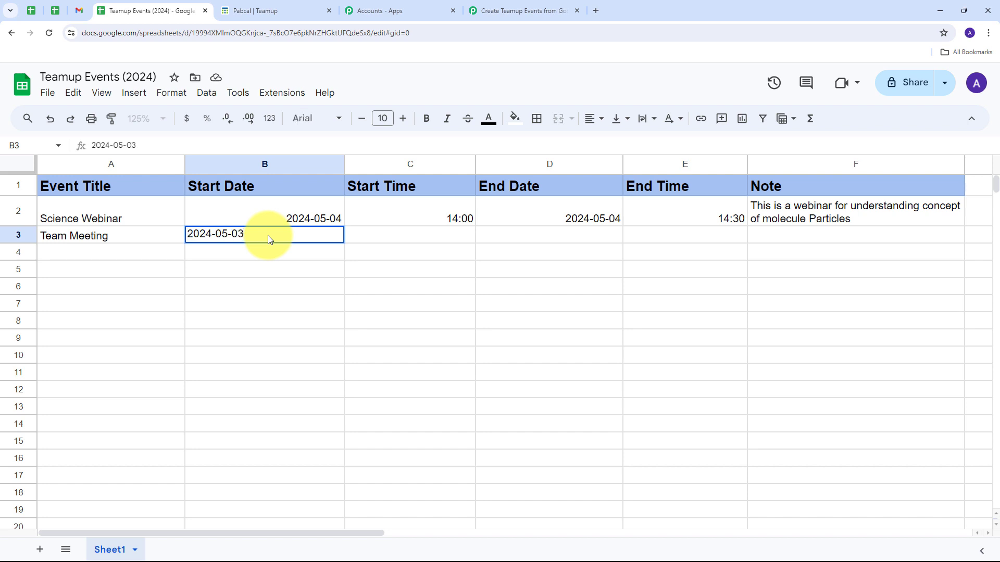
key(Tab)
text(13:00)
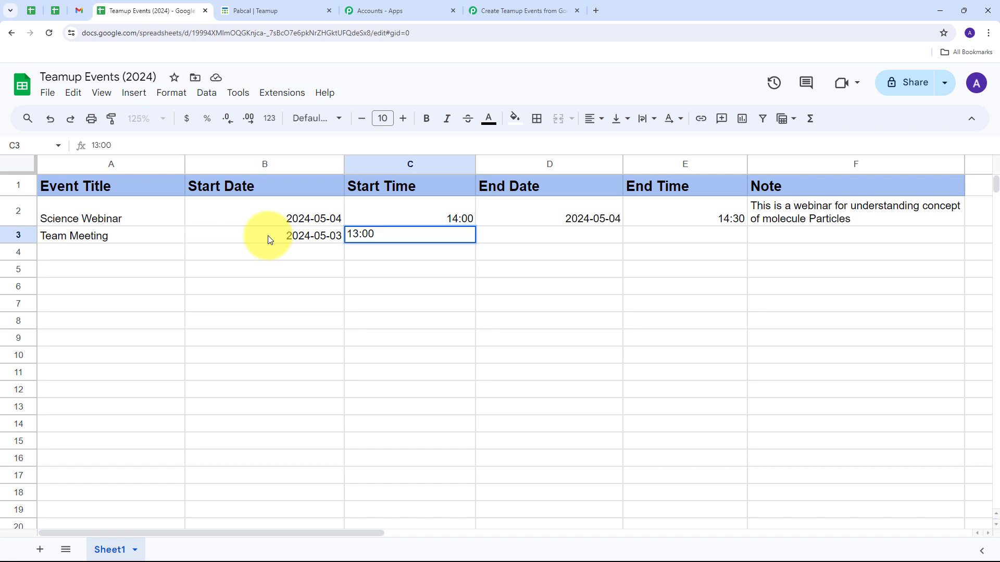
key(Tab)
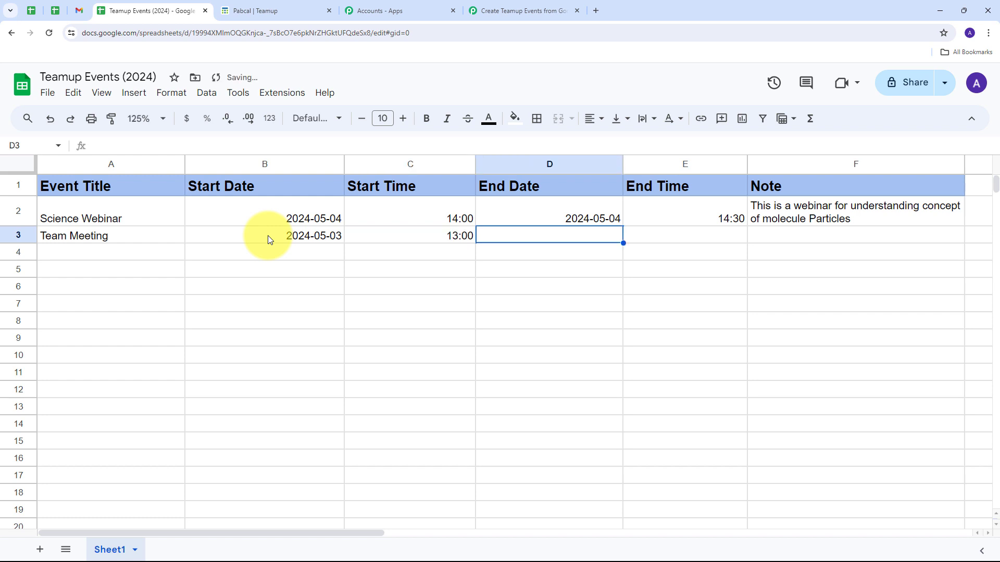
Complete the Team Meeting row with end date 2024-05-03, end time 14:00 and the note "This is a regular team meeting".
text(2024-05-03)
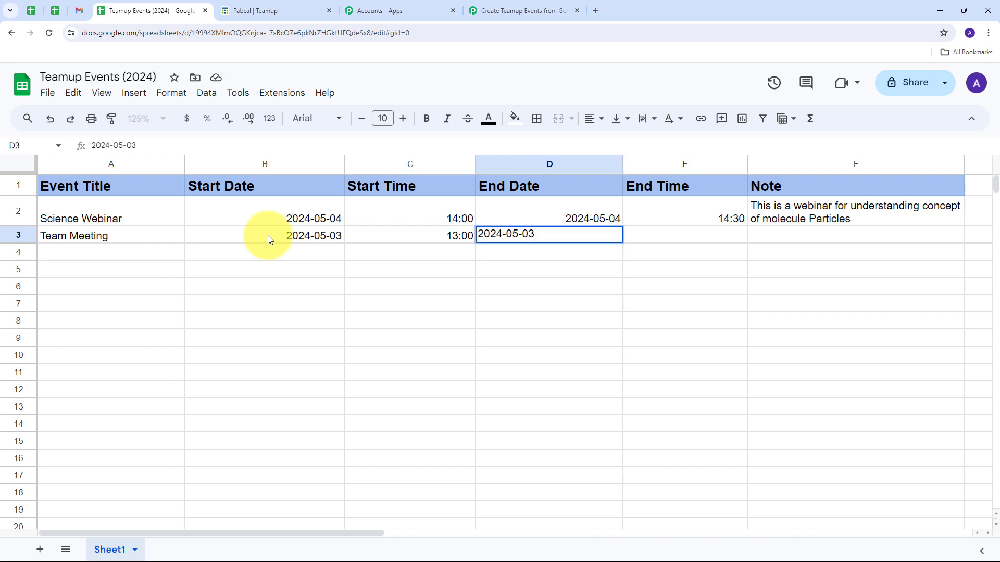
key(Tab)
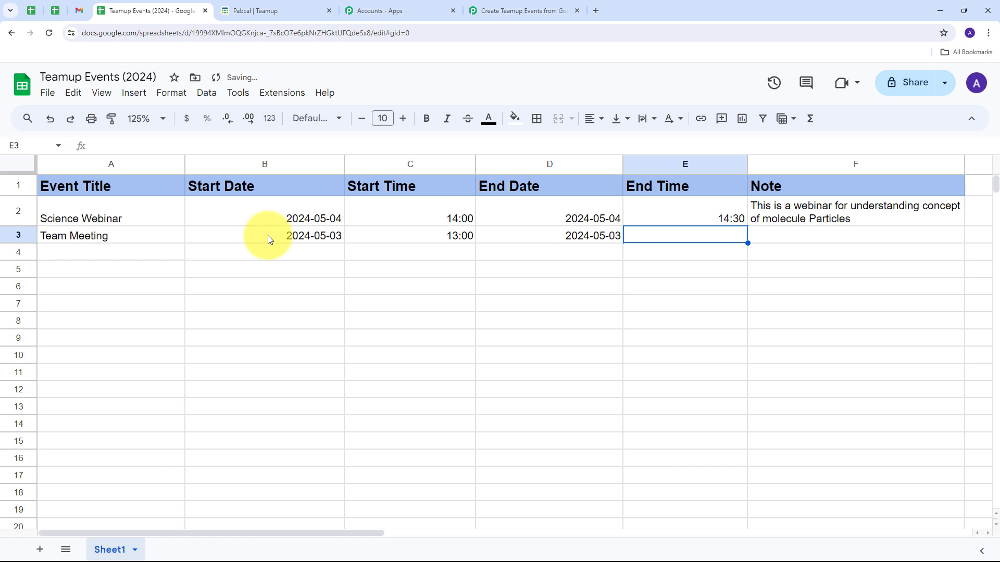
text(14:00)
key(Tab)
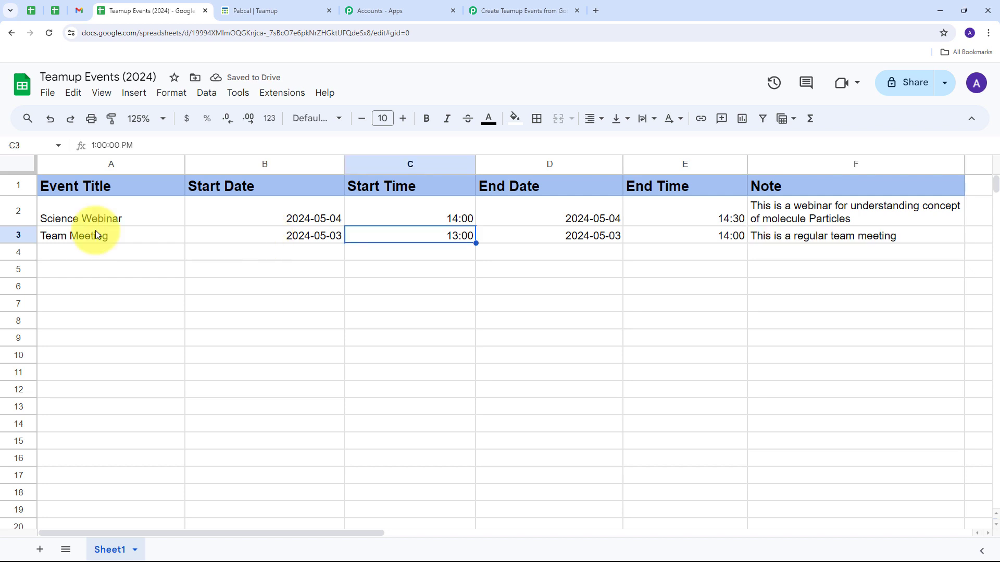
click(842, 239)
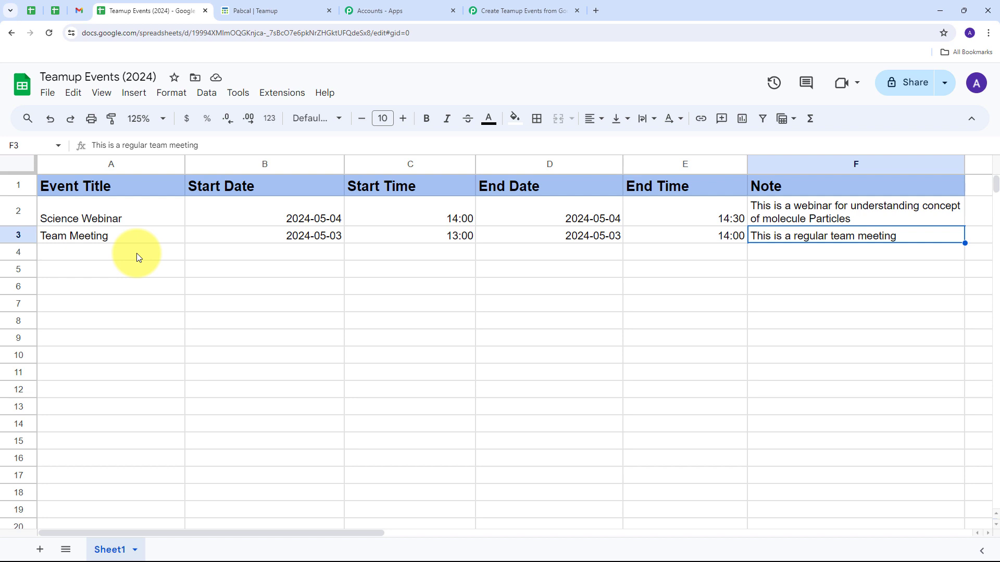
Switch to the Teamup calendar and check the Team Meeting event's title, dates, times, sub-calendar and description against the sheet row.
click(250, 10)
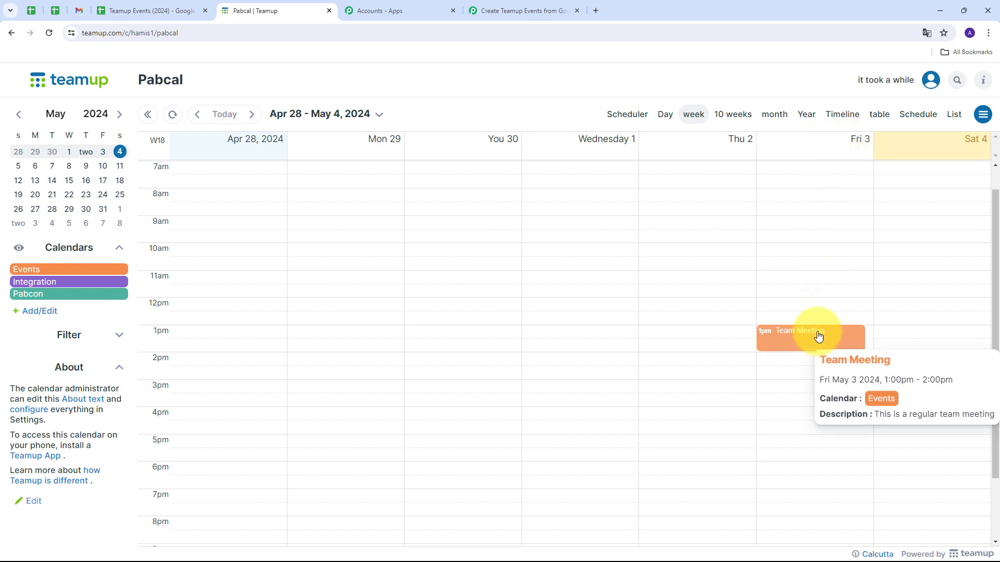
click(800, 337)
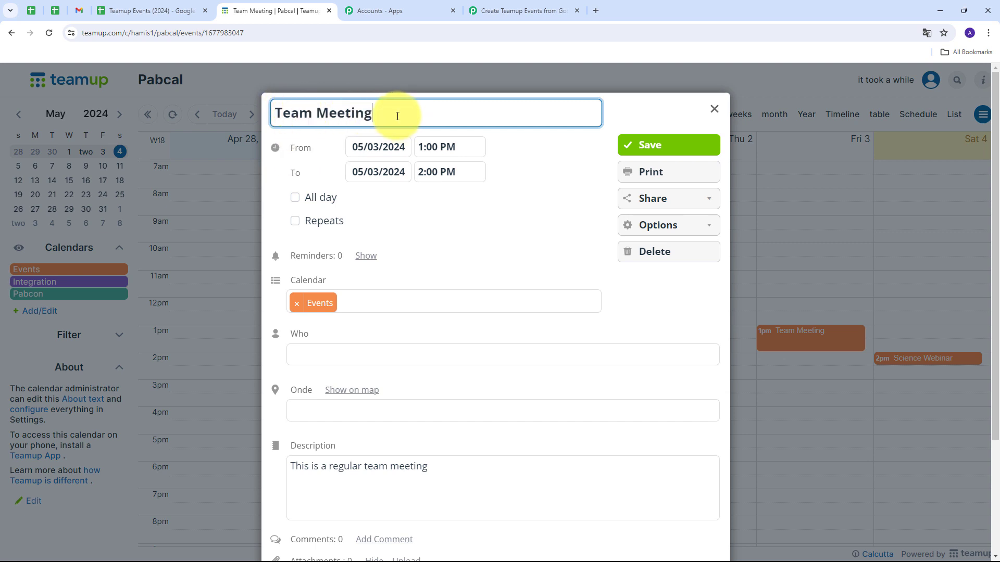
drag(398, 116, 268, 120)
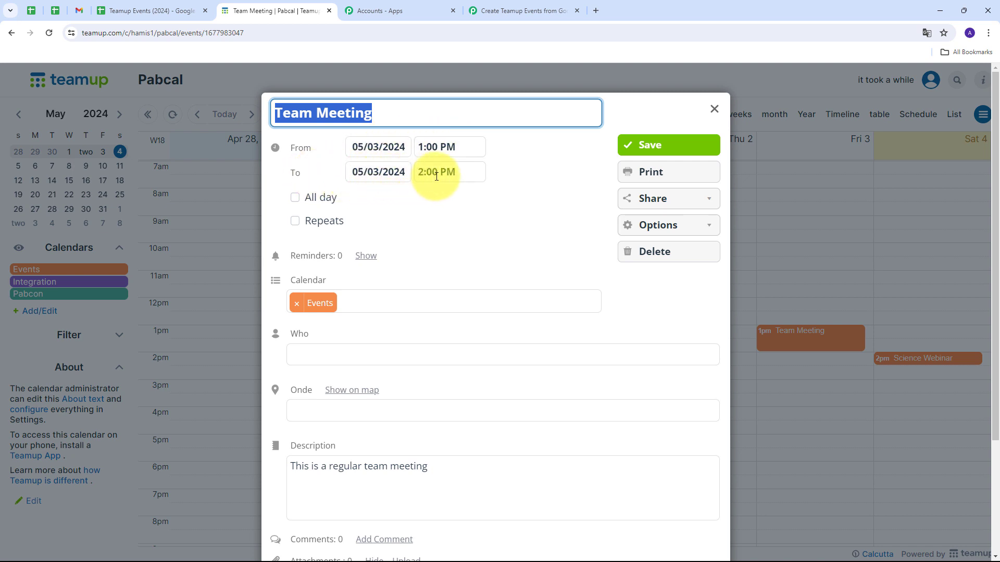
scroll(320, 297, down, 1)
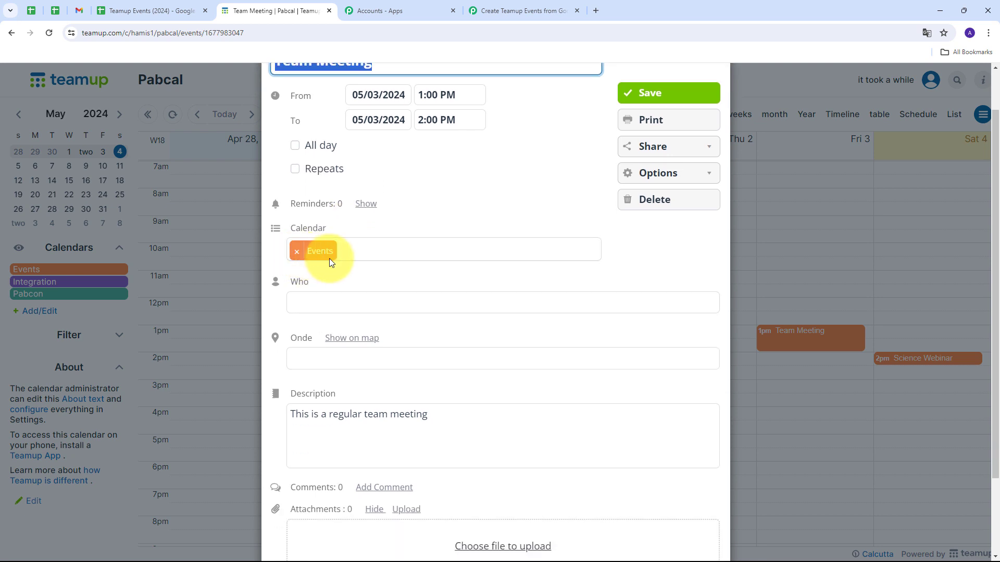
scroll(411, 270, down, 2)
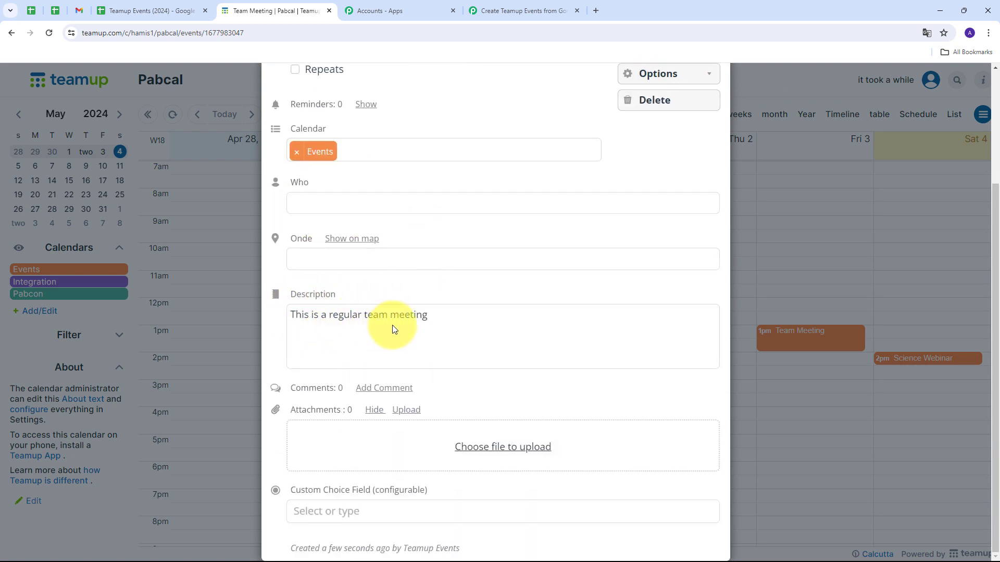
Close the Team Meeting event, then switch to Pabbly Connect and review the Create Teamup Events from Google Sheets workflow from trigger to final action.
scroll(468, 318, up, 3)
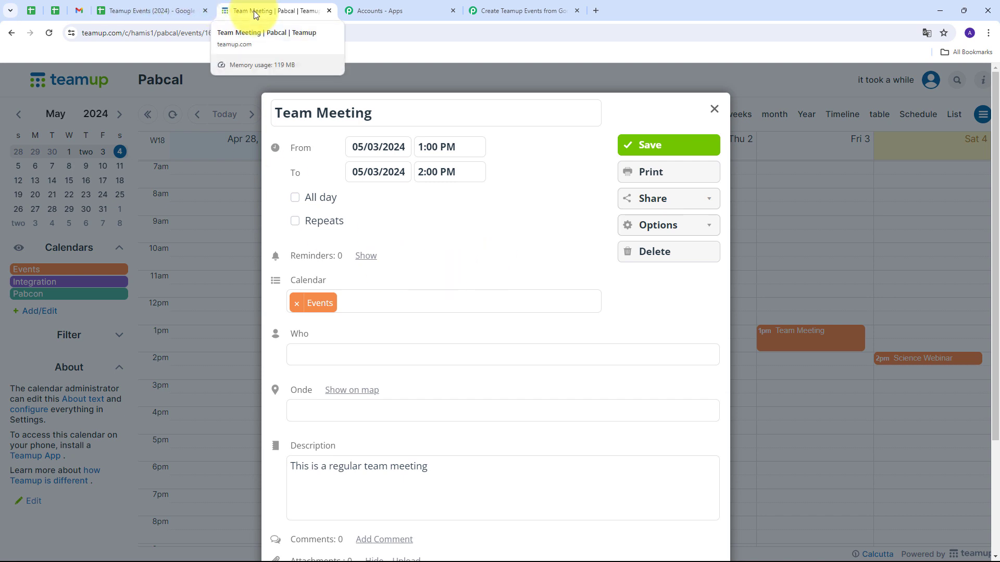
click(714, 110)
click(523, 11)
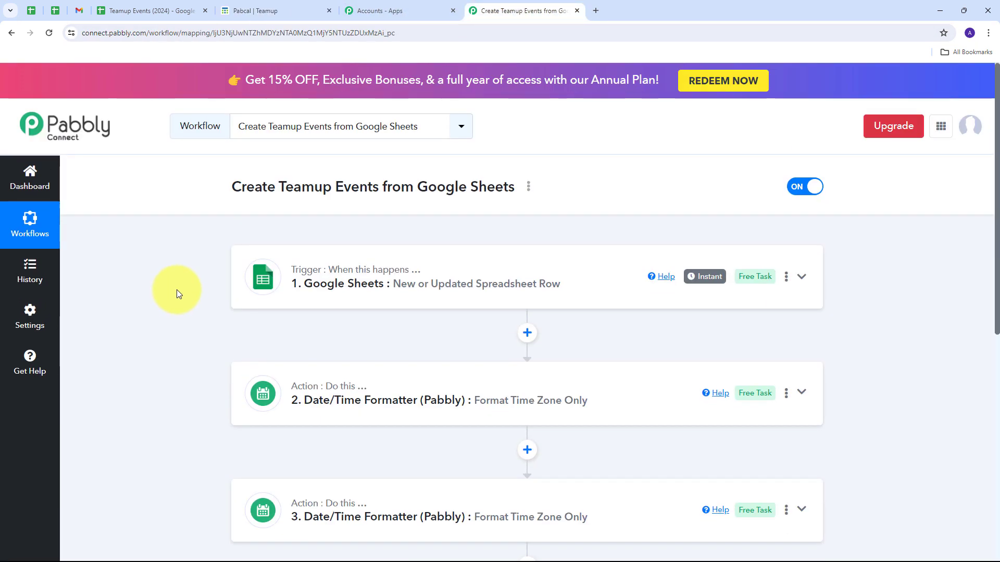
scroll(175, 289, down, 2)
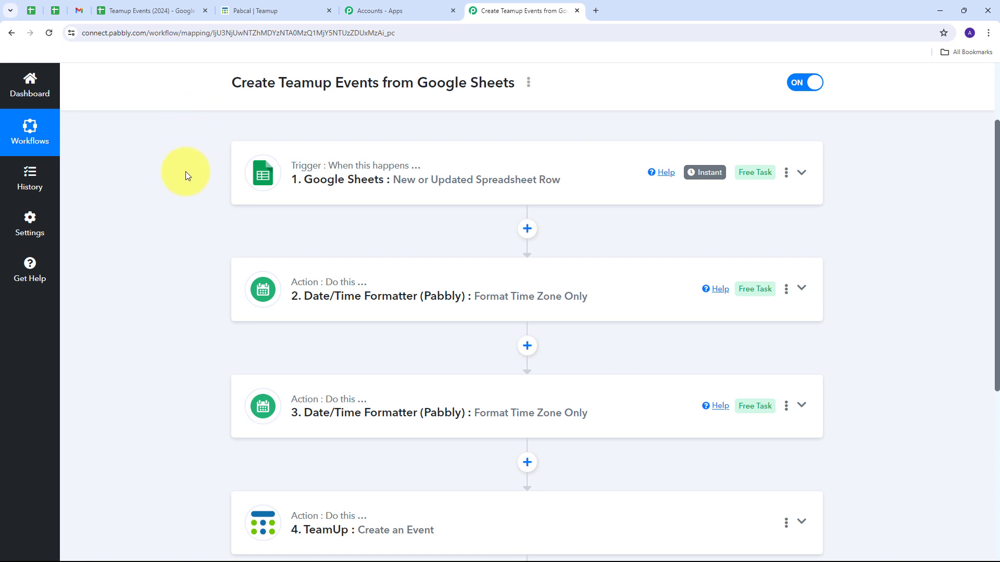
scroll(187, 175, down, 1)
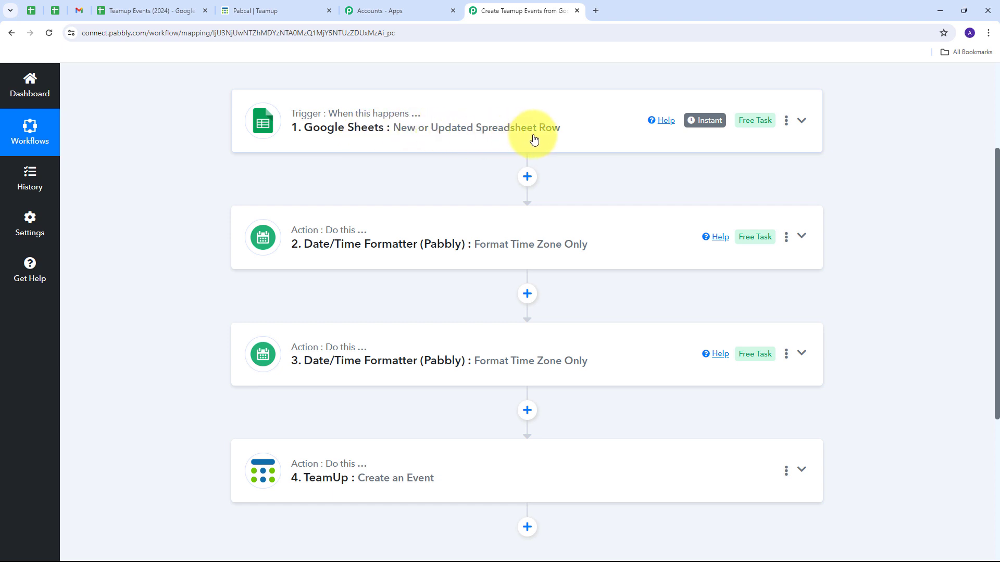
scroll(192, 149, down, 1)
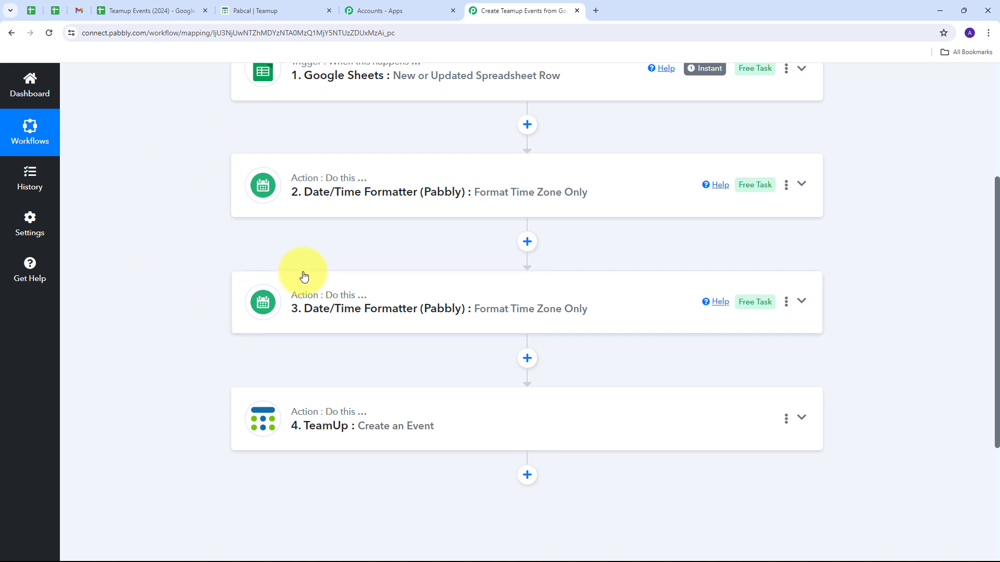
scroll(187, 337, down, 1)
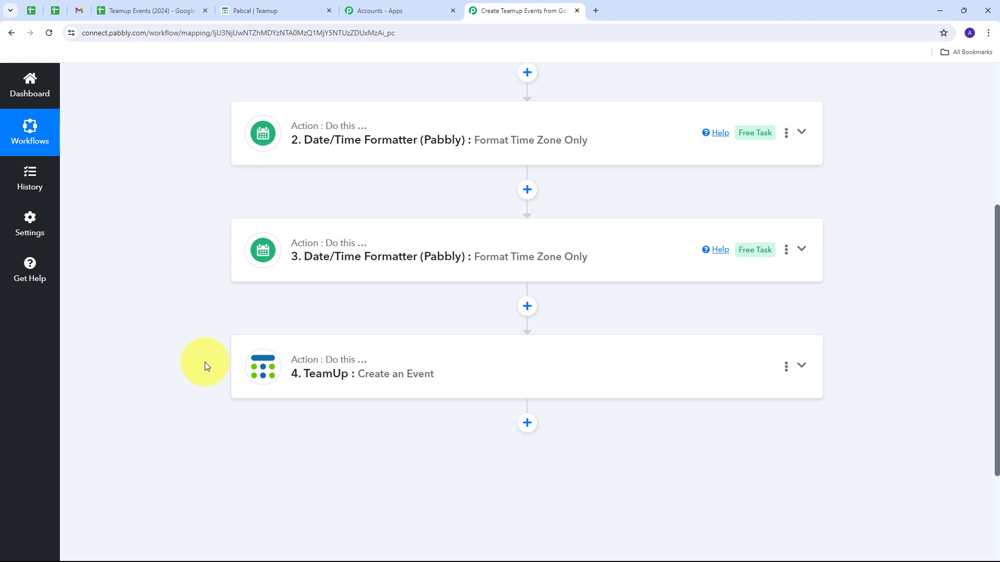
scroll(205, 361, up, 5)
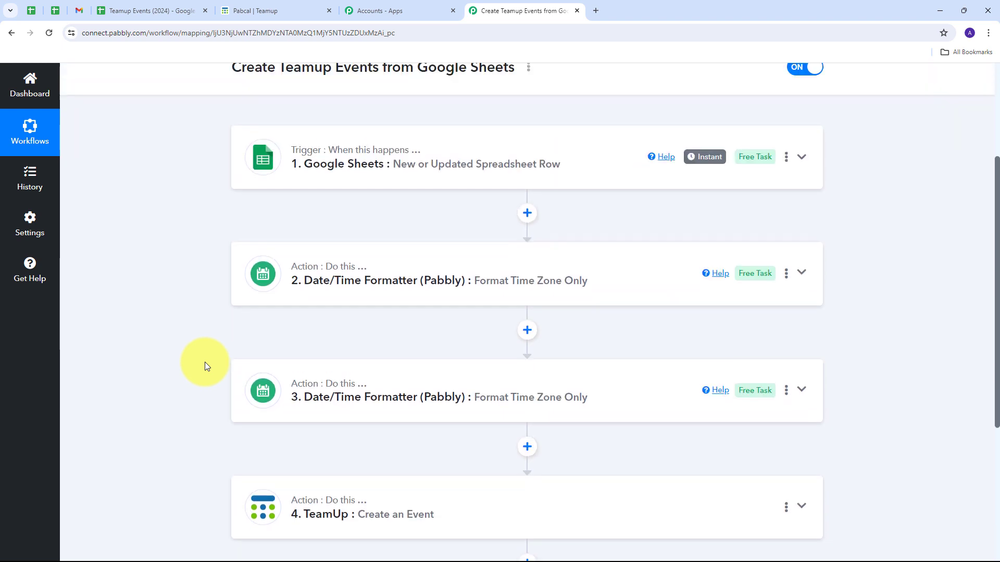